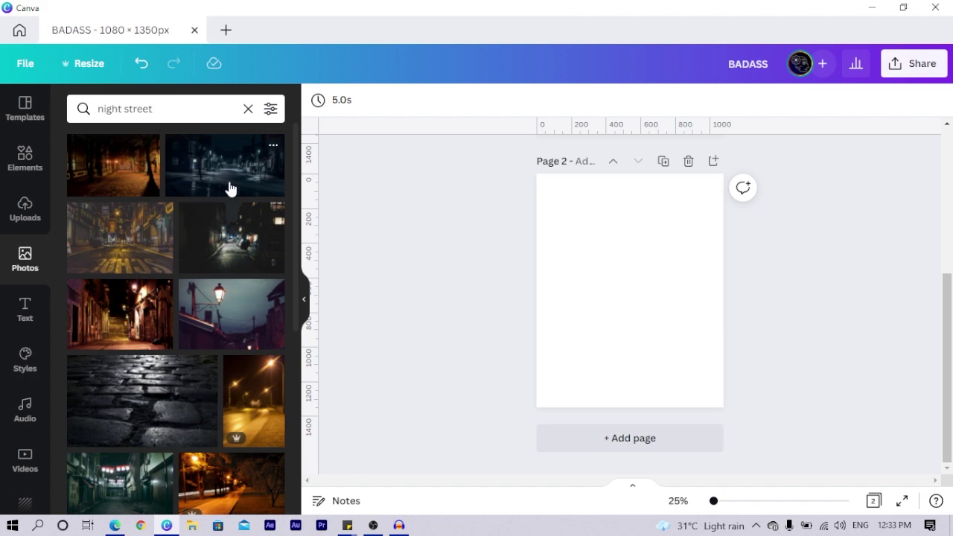
Add the wet night street photo with red and neon reflections to page 2 and set it as the page background
scroll(202, 251, "down", 5)
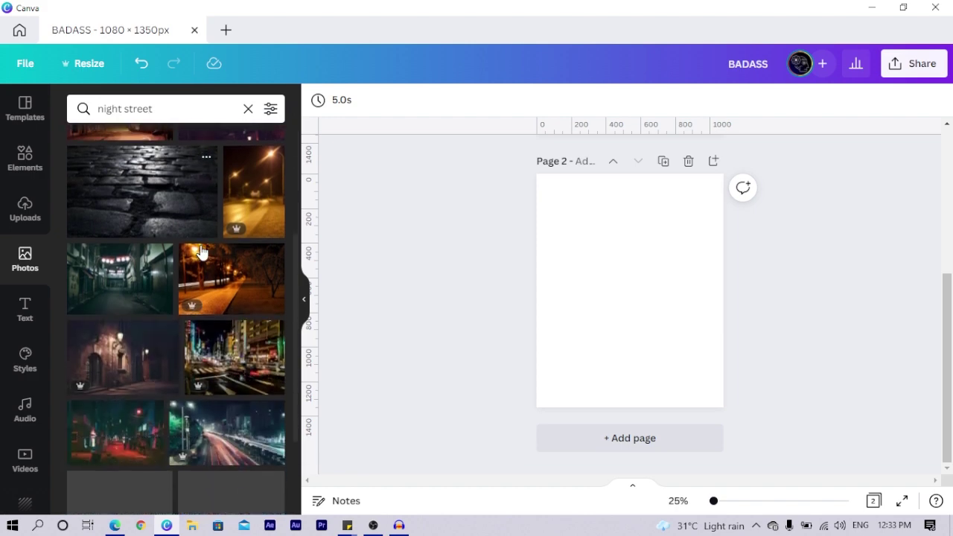
scroll(202, 251, "down", 2)
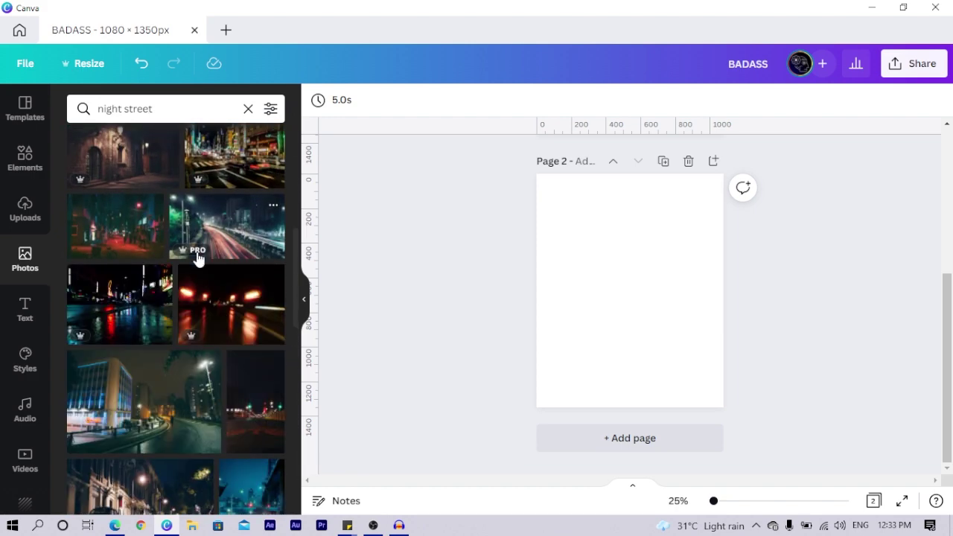
scroll(159, 318, "down", 1)
scroll(159, 318, "down", 1)
left_click(129, 236)
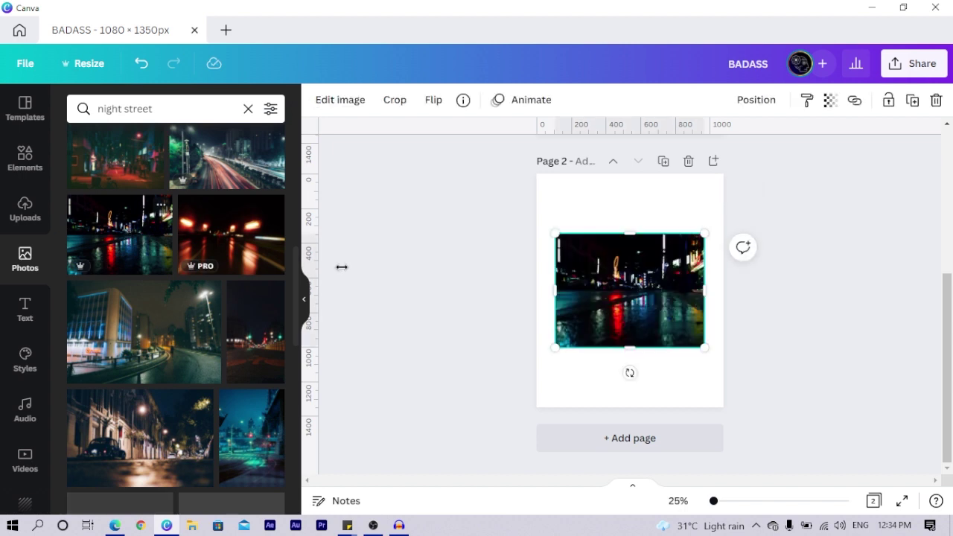
right_click(619, 298)
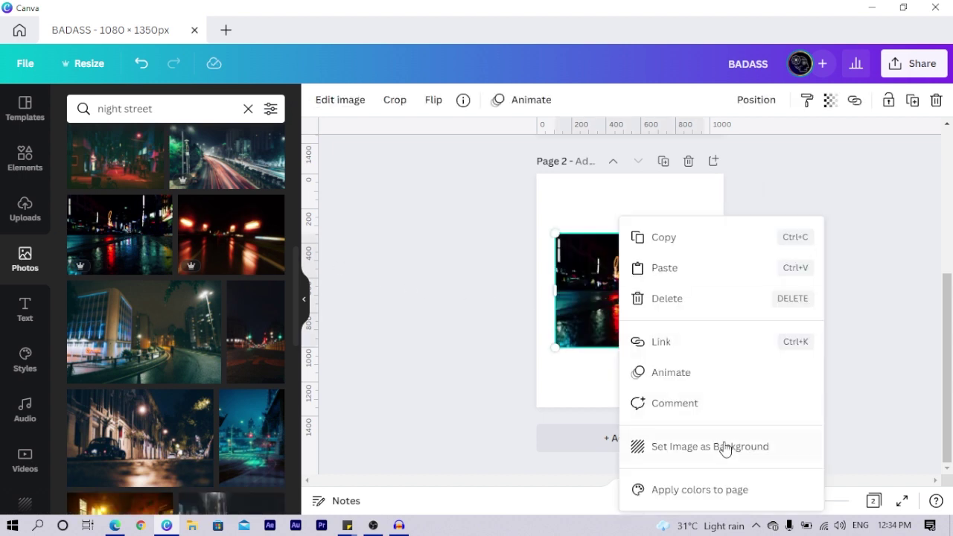
left_click(662, 456)
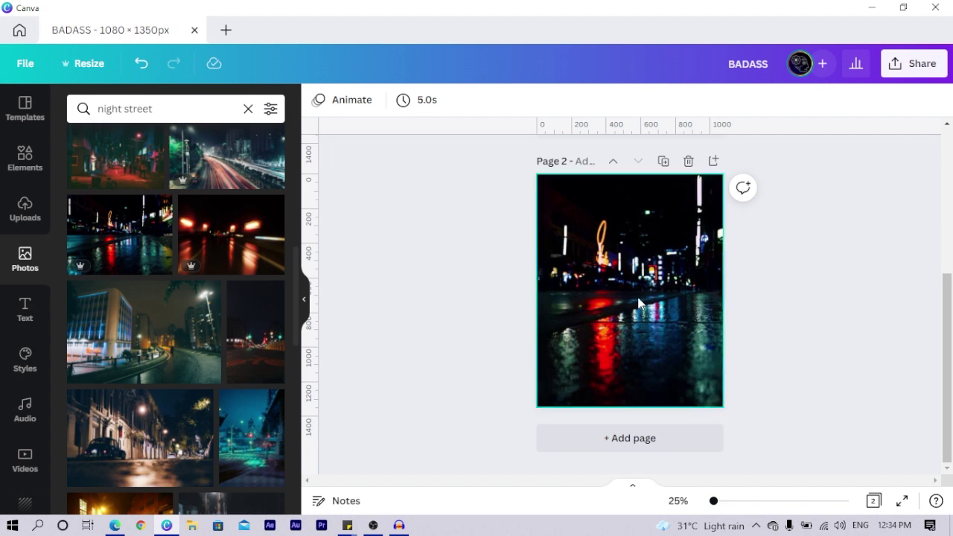
Set the blur of the page 2 background photo to 20
left_click(623, 259)
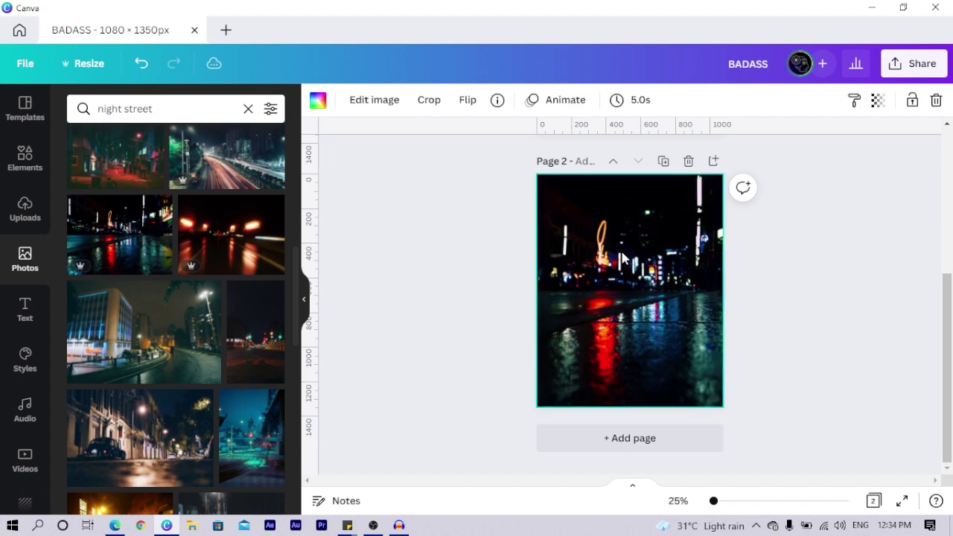
left_click(379, 101)
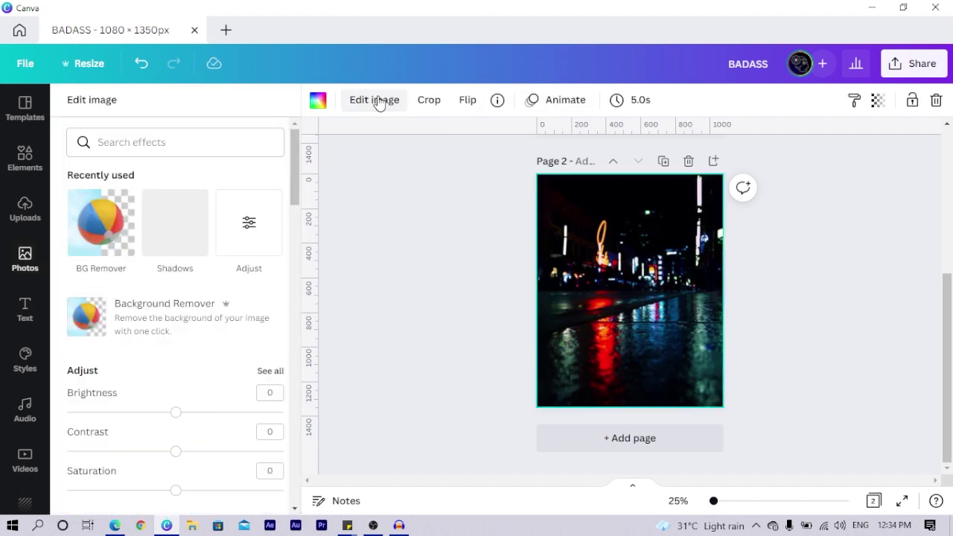
left_click(242, 245)
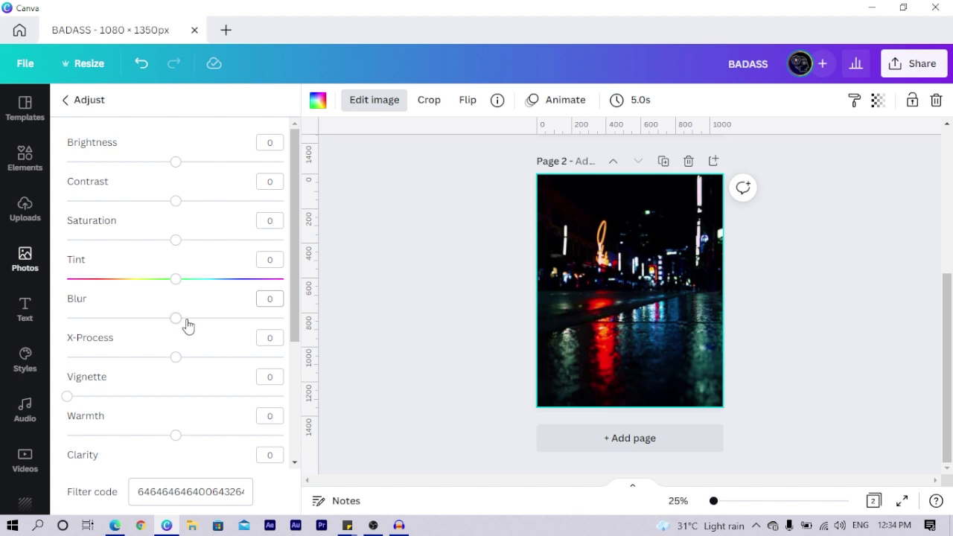
left_click_drag(176, 325, 193, 325)
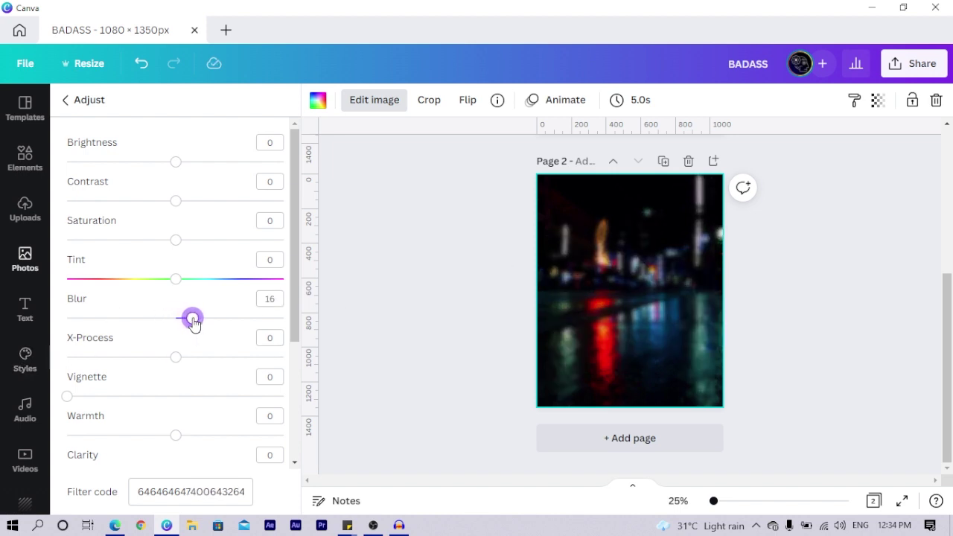
left_click_drag(193, 321, 193, 320)
left_click(271, 299)
type("20")
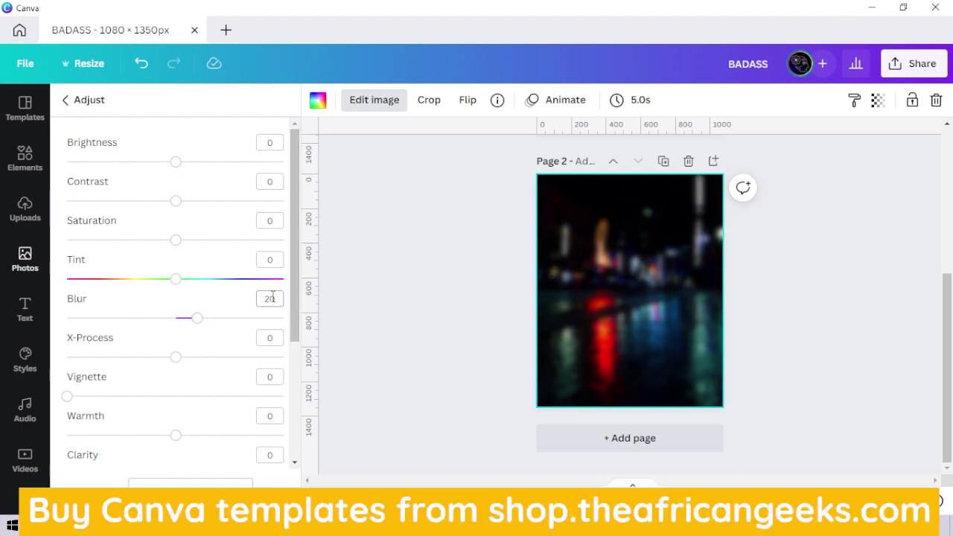
left_click(447, 304)
Browse all recently used photos and view the details of the "Portrait of Young Woman Wearing 90s Fashion" photo
scroll(449, 305, "up", 3)
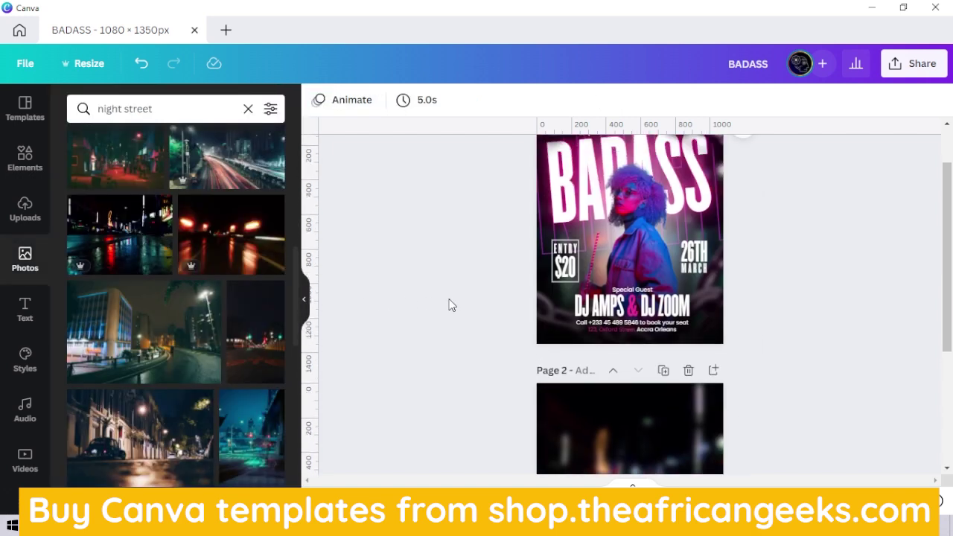
scroll(450, 306, "up", 1)
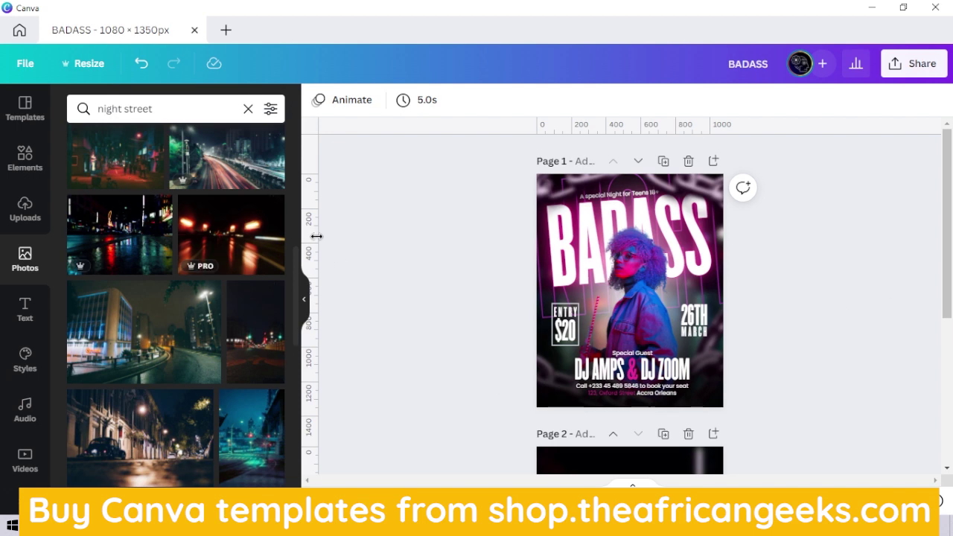
scroll(376, 246, "down", 4)
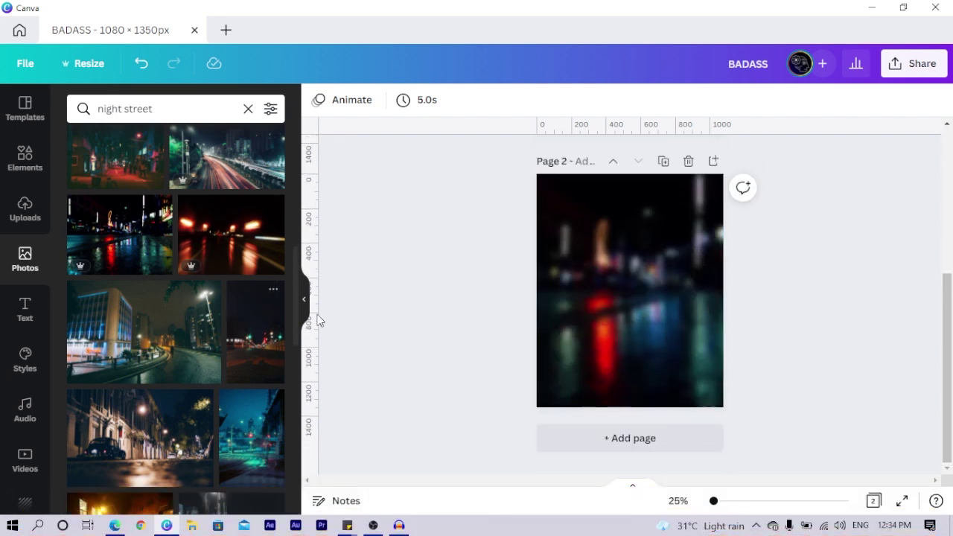
left_click(22, 264)
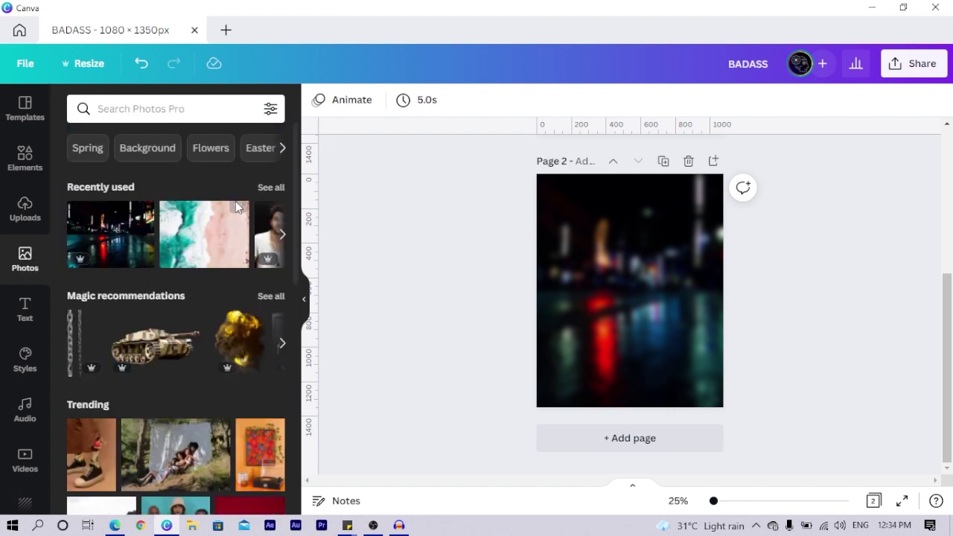
left_click(271, 189)
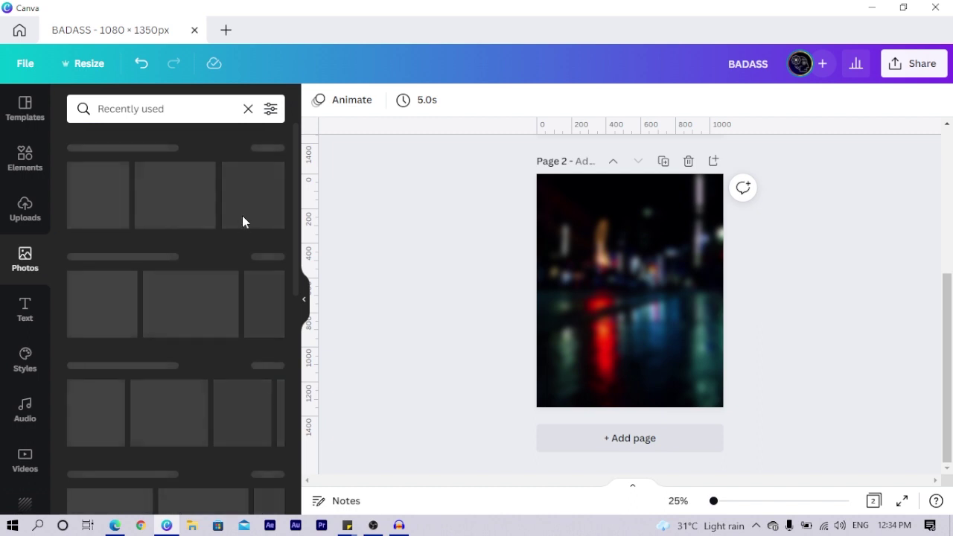
scroll(216, 237, "down", 4)
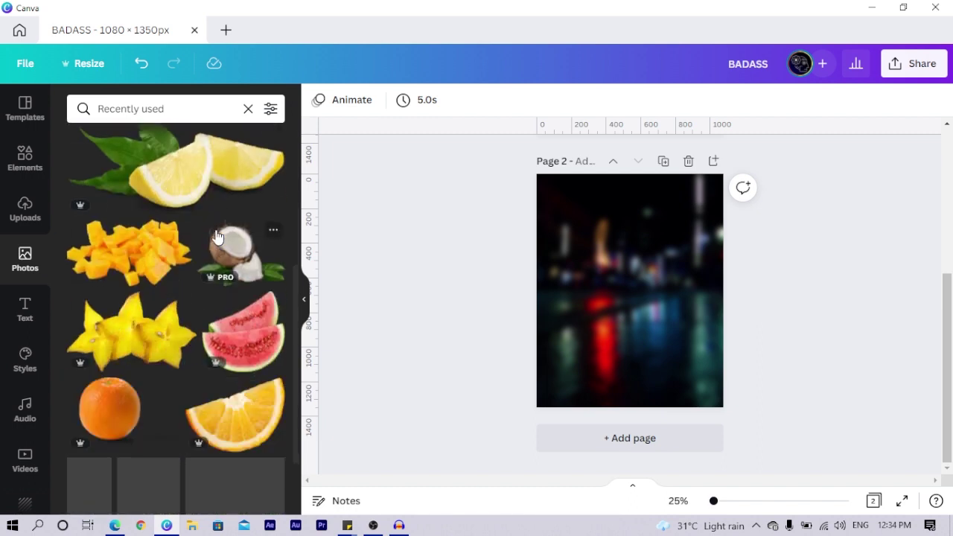
scroll(216, 237, "down", 1)
scroll(216, 237, "down", 5)
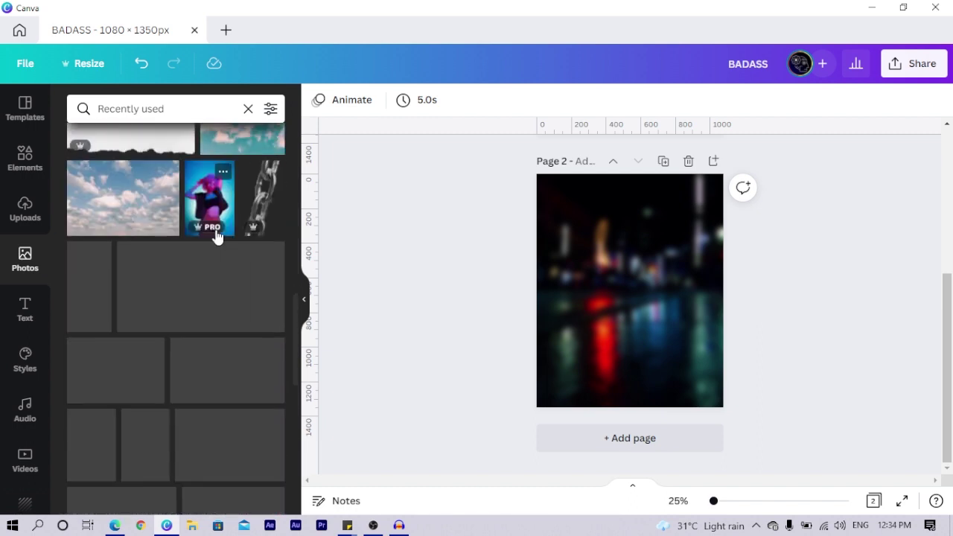
scroll(229, 280, "down", 2)
left_click(153, 278)
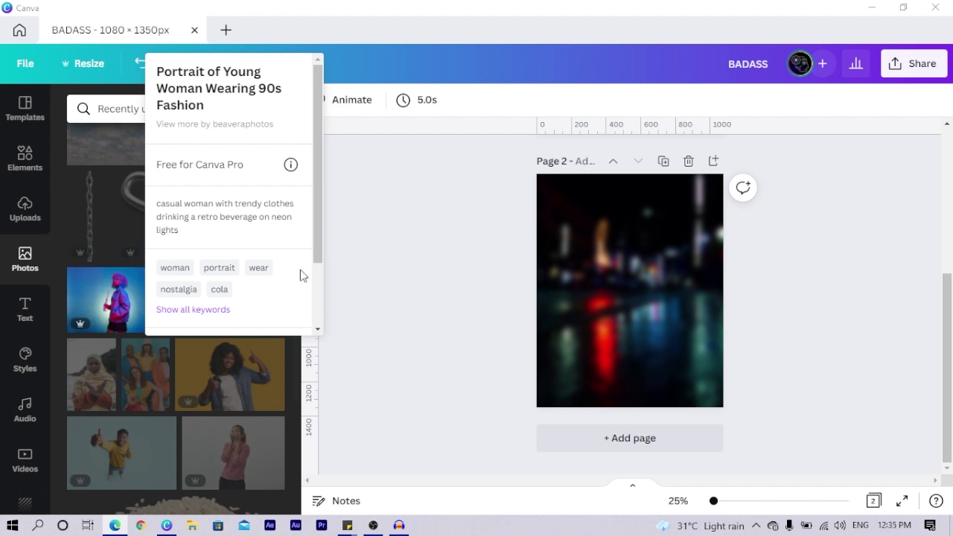
left_click(427, 280)
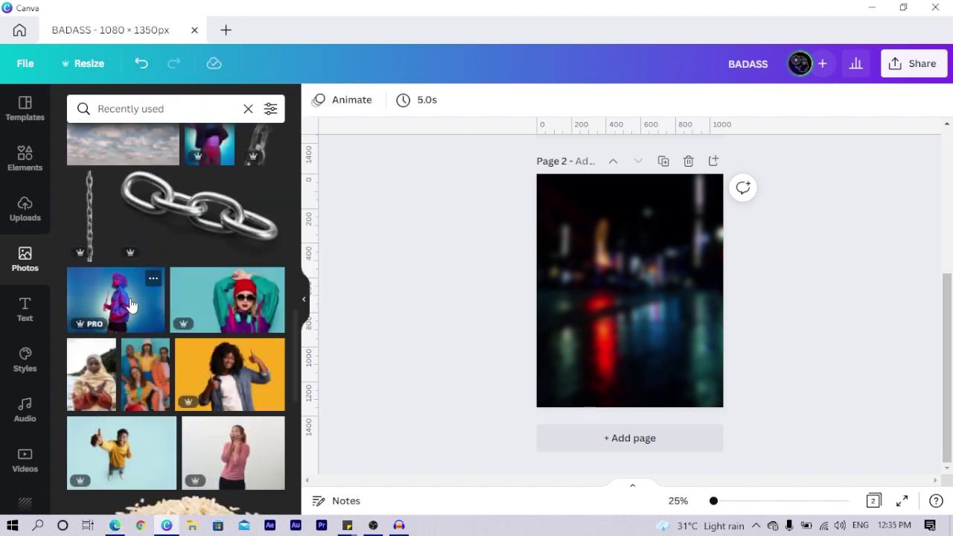
Add the recently used photo of the purple-haired woman holding a drink against a blue background to page 2
scroll(116, 312, "up", 3)
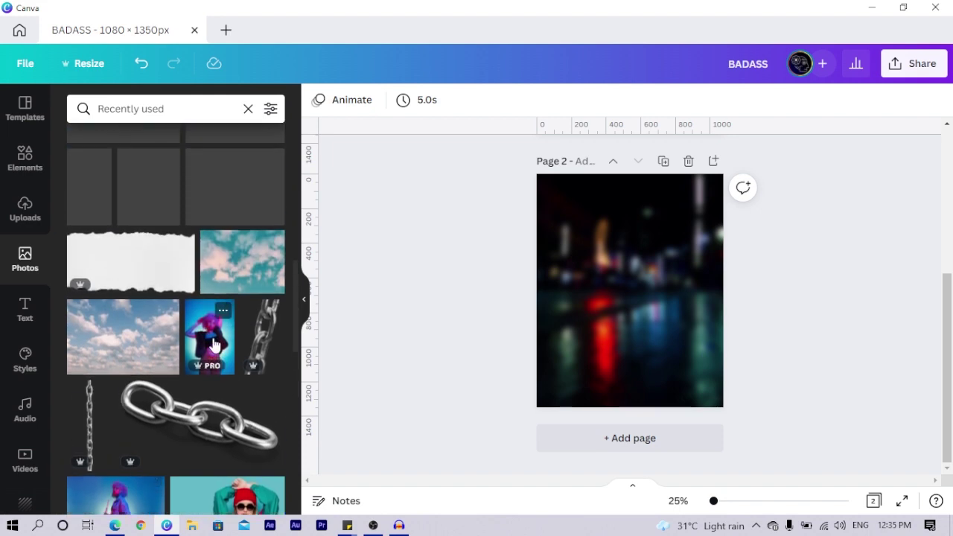
scroll(244, 315, "down", 3)
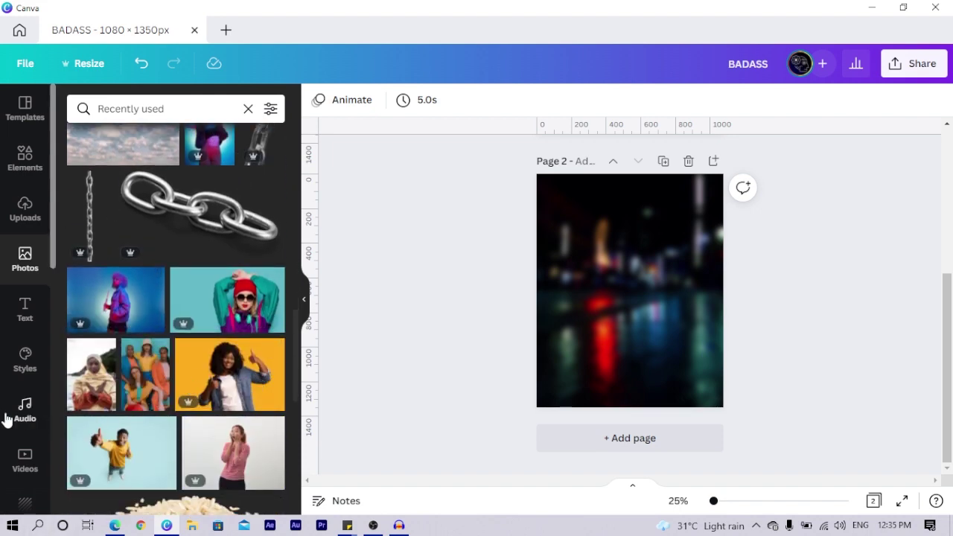
left_click(122, 316)
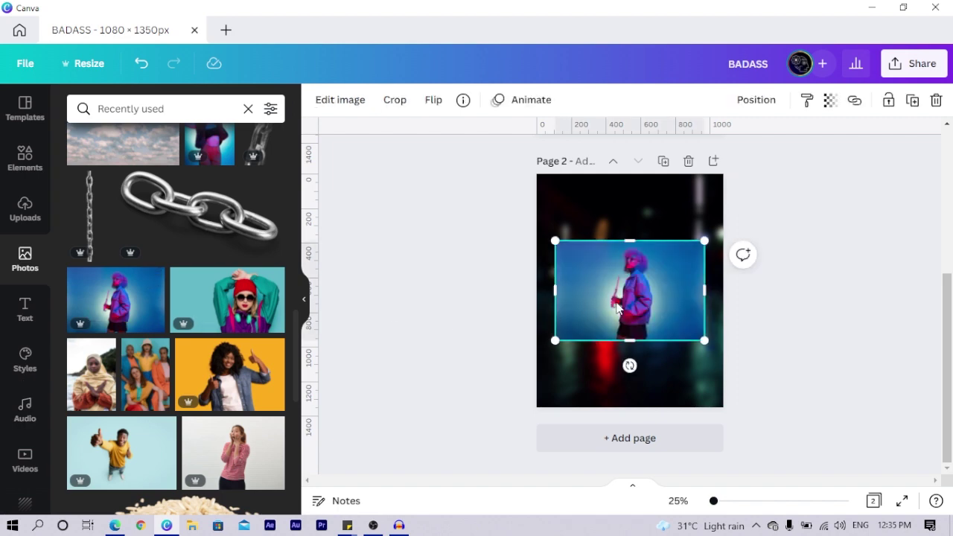
Remove the background from the woman's photo and crop away the empty areas on both sides of her
left_click(327, 103)
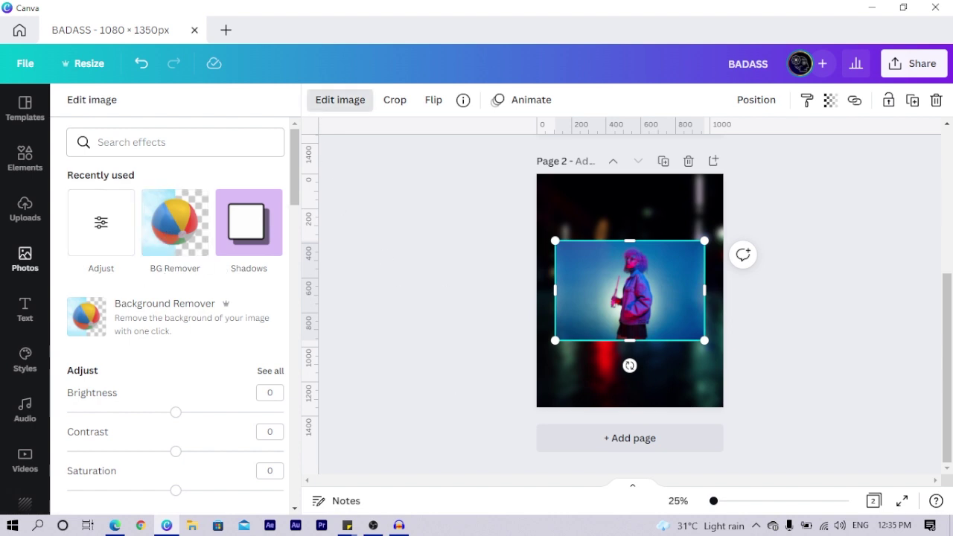
left_click(164, 311)
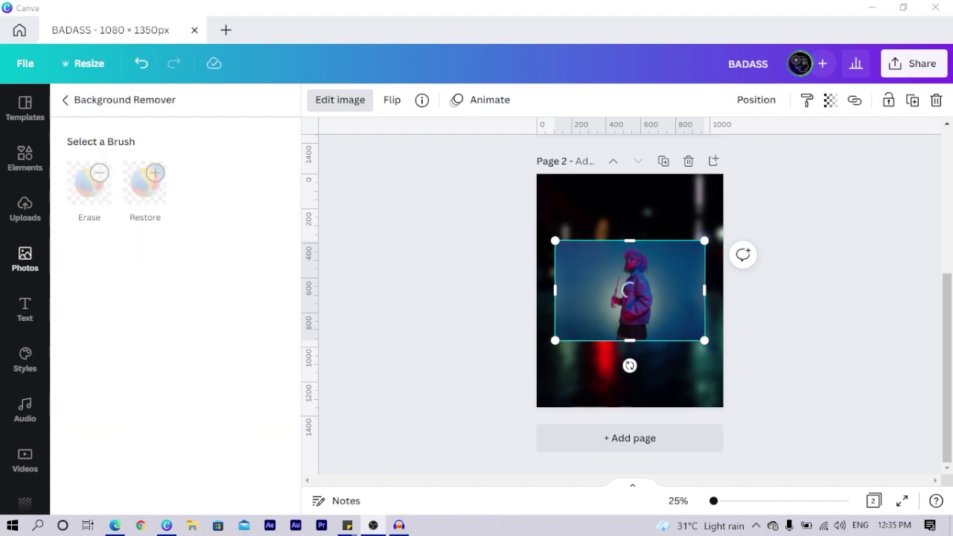
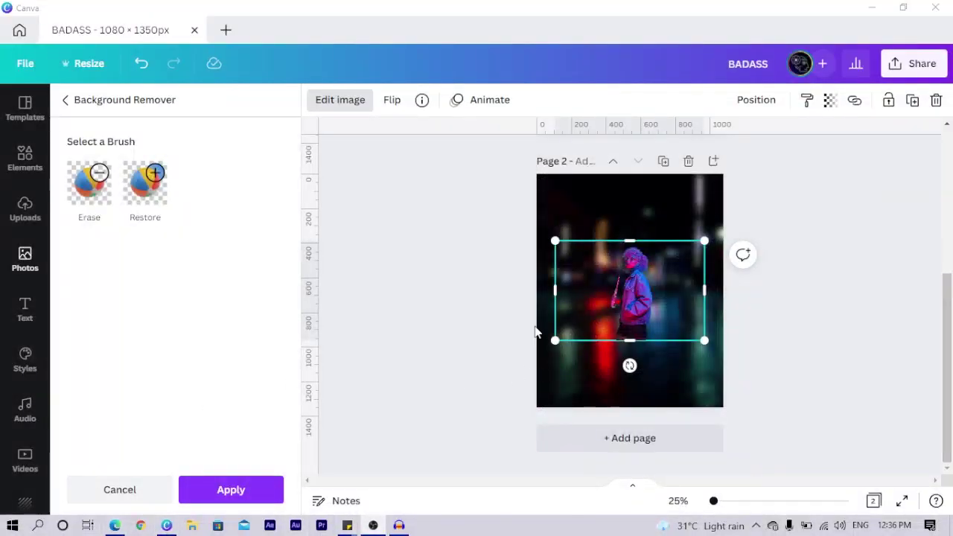
left_click_drag(558, 289, 593, 298)
left_click_drag(704, 290, 680, 292)
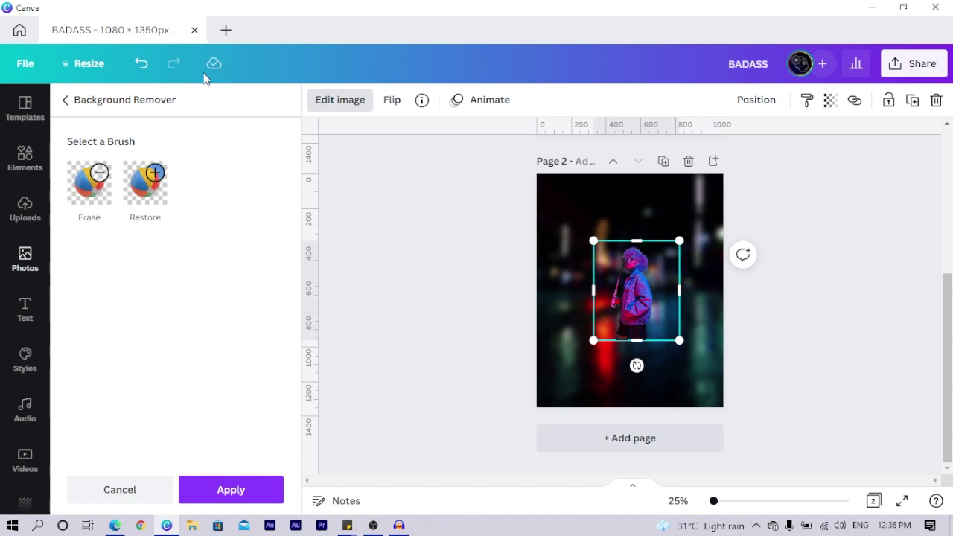
left_click(258, 495)
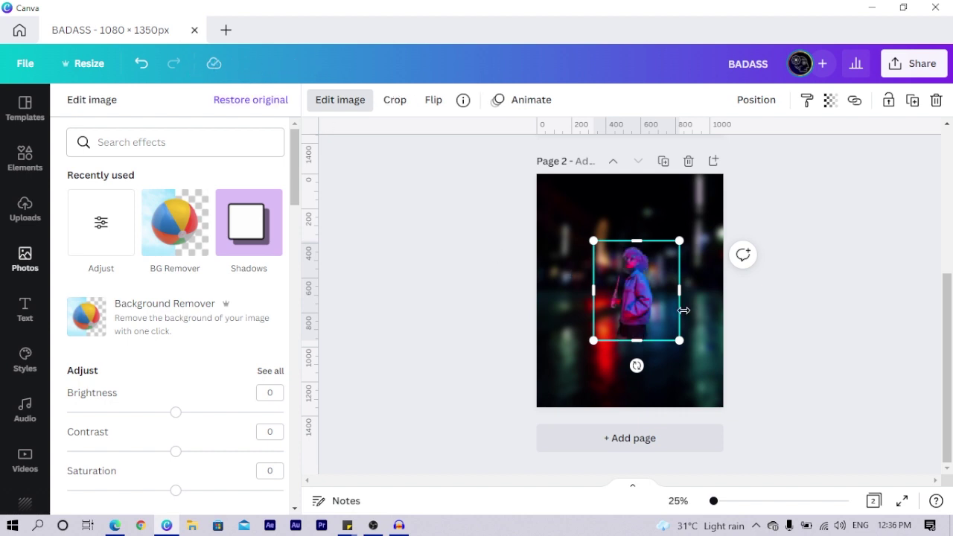
Enlarge the woman's cutout to almost the full page height, crop its sides closer and center it on page 2
left_click_drag(634, 340, 722, 417)
left_click_drag(706, 377, 658, 360)
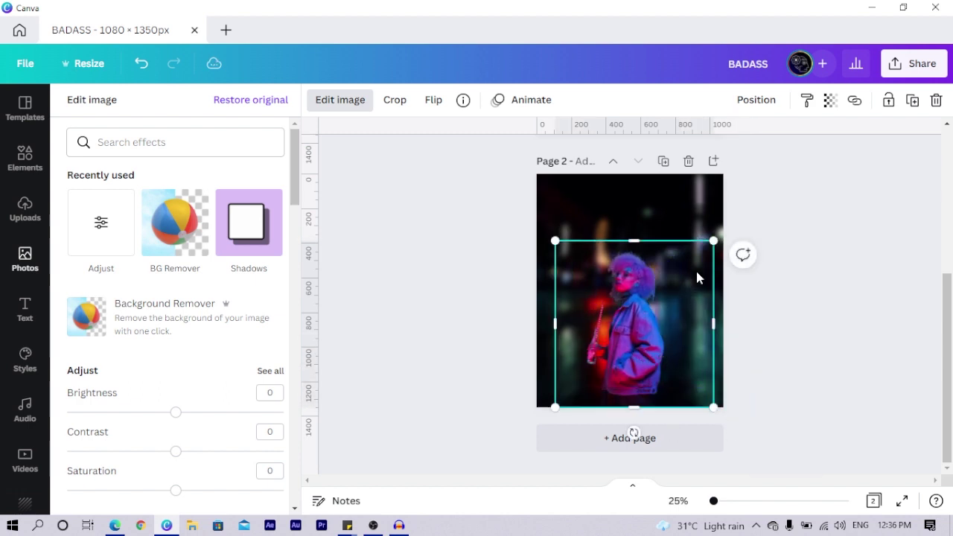
left_click_drag(716, 240, 757, 197)
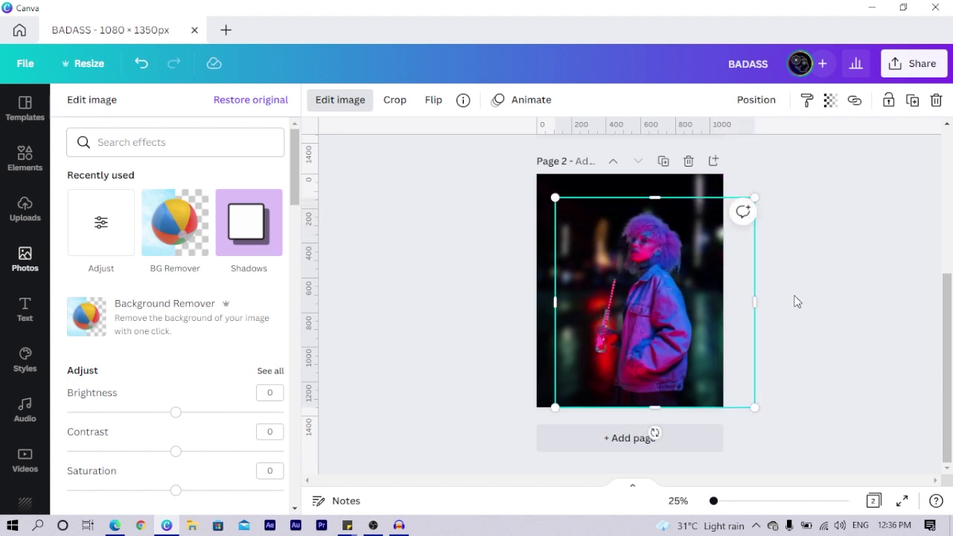
left_click_drag(759, 303, 714, 303)
left_click_drag(552, 285, 577, 296)
left_click_drag(635, 306, 618, 303)
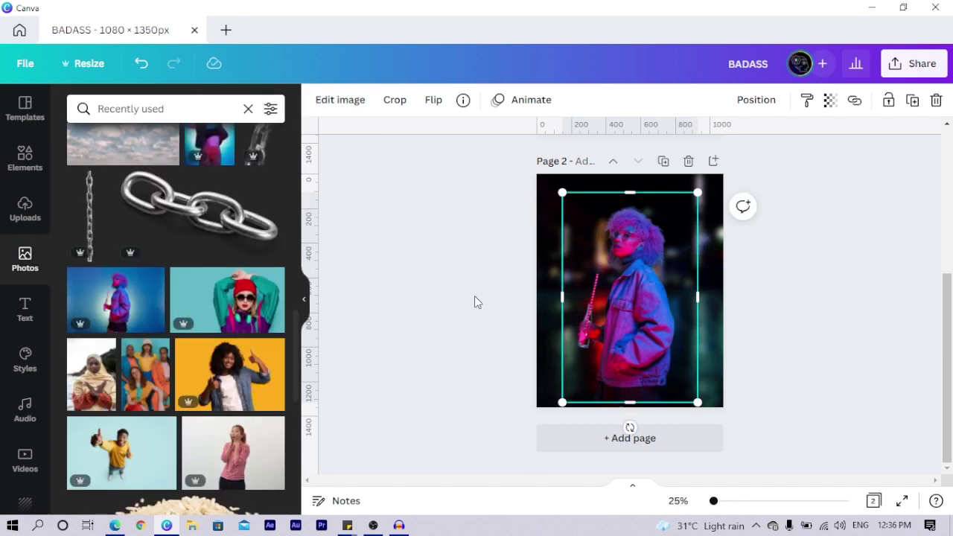
Add a text box reading "BADASS" over the woman on page 2
scroll(474, 296, "up", 4)
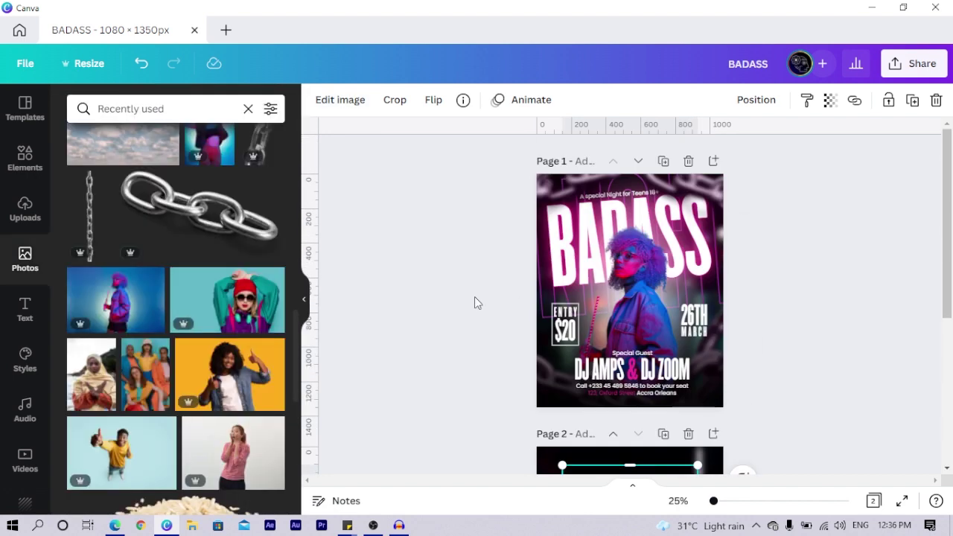
scroll(475, 296, "down", 4)
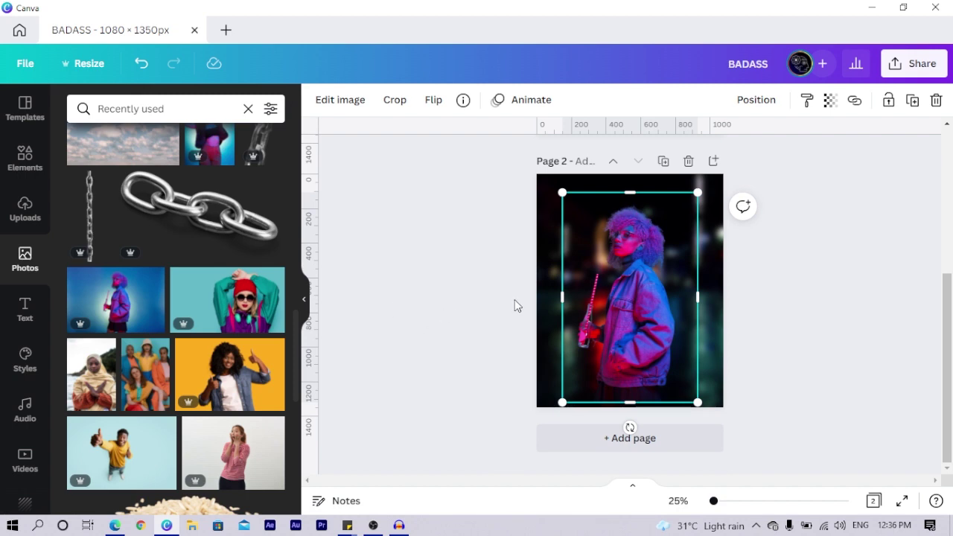
left_click(515, 299)
key("t")
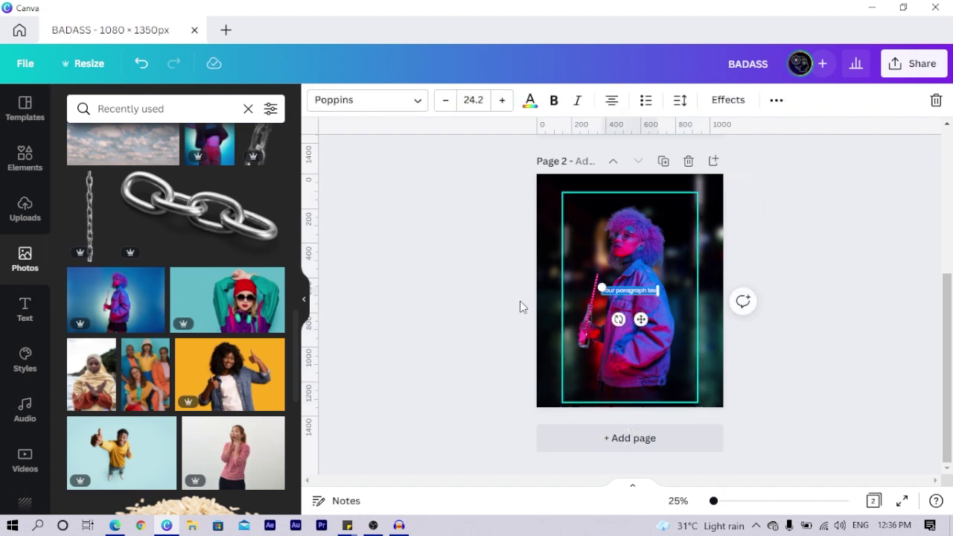
left_click(18, 318)
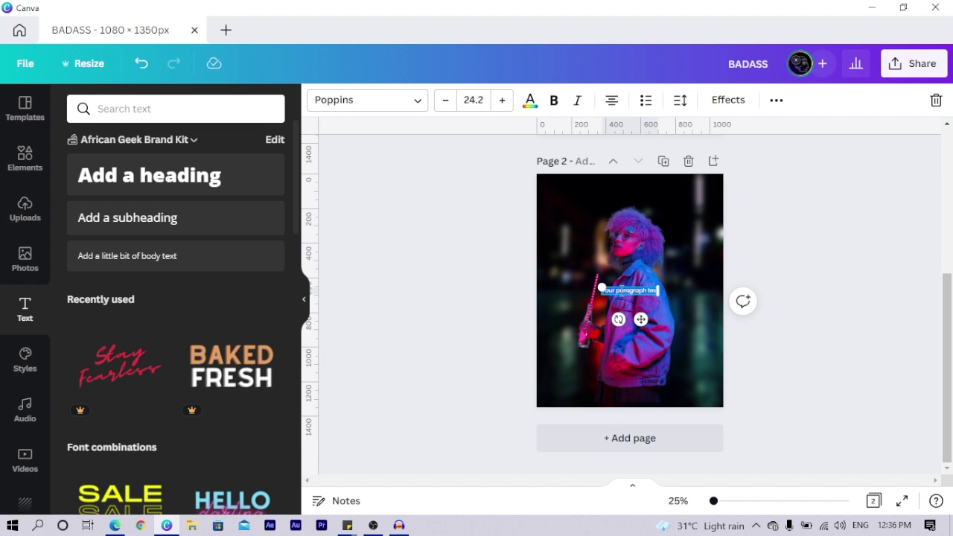
left_click_drag(602, 288, 625, 288)
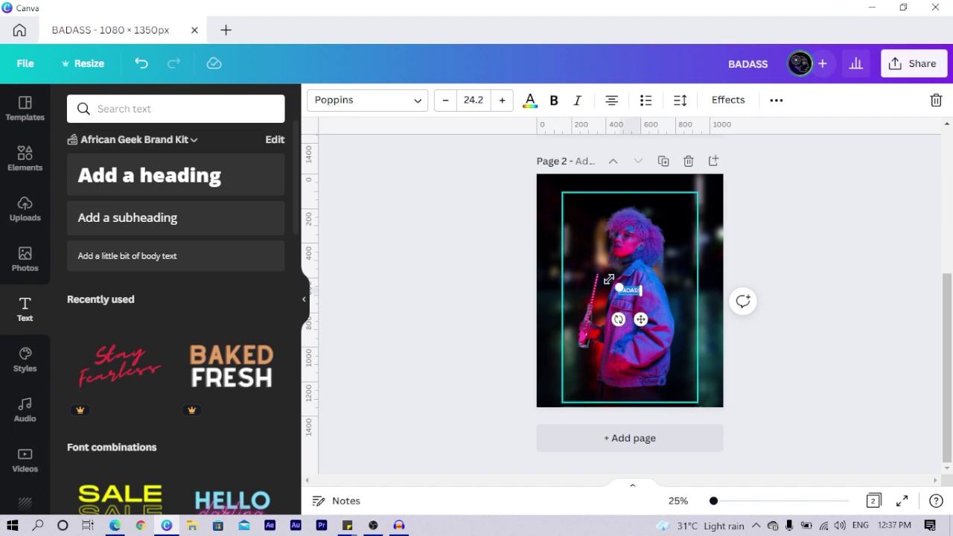
Search the fonts for "GOTHIC" and set the BADASS text on page 2 in Champion Gothic Bantamweight
left_click(367, 103)
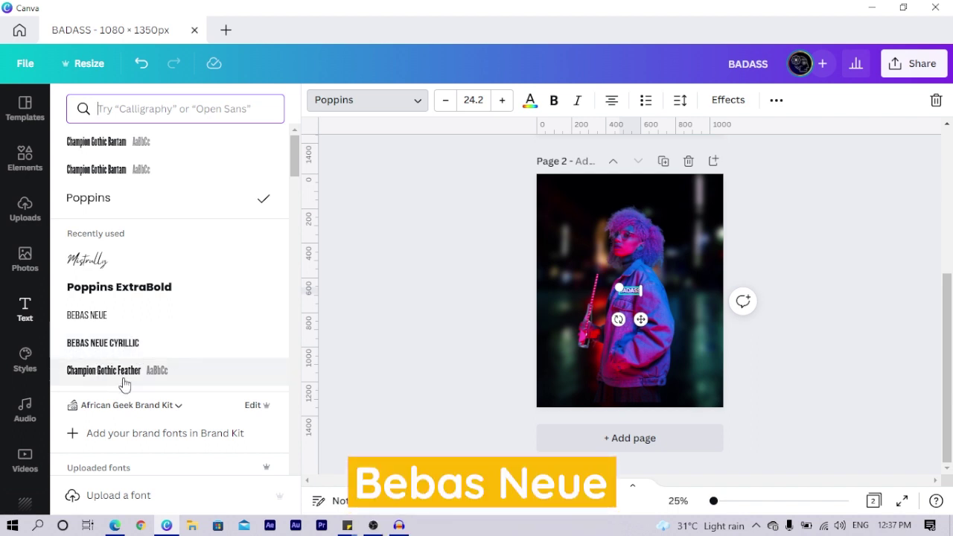
left_click(147, 109)
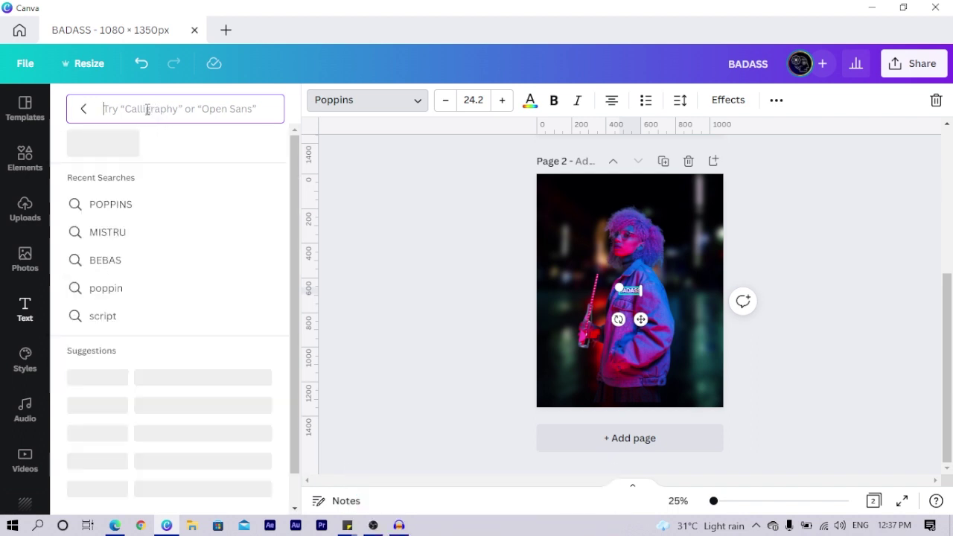
type("GOTHIC")
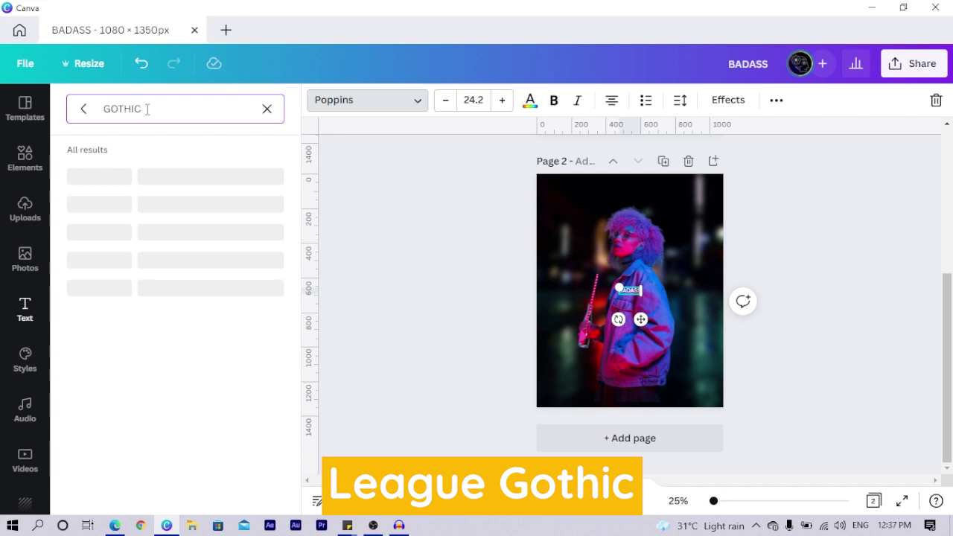
scroll(112, 297, "down", 10)
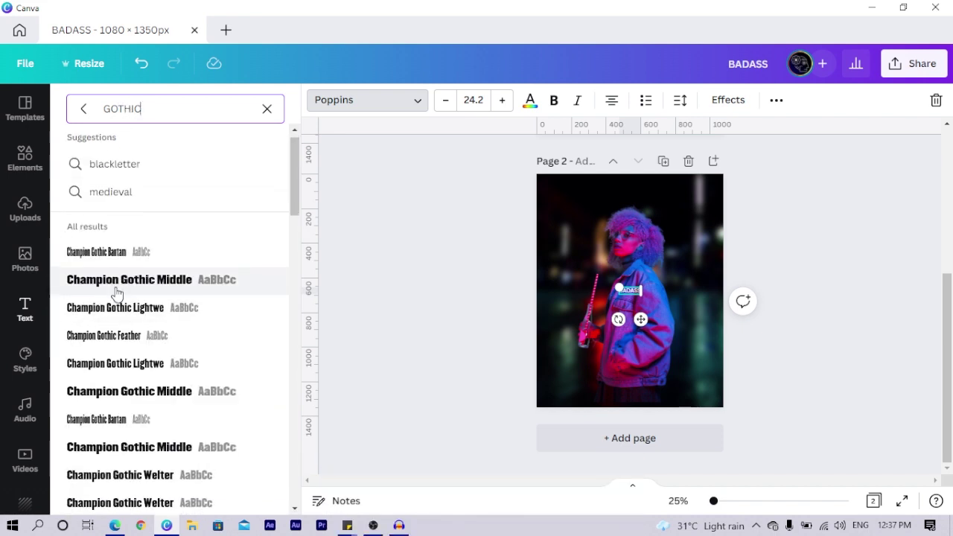
scroll(117, 290, "down", 3)
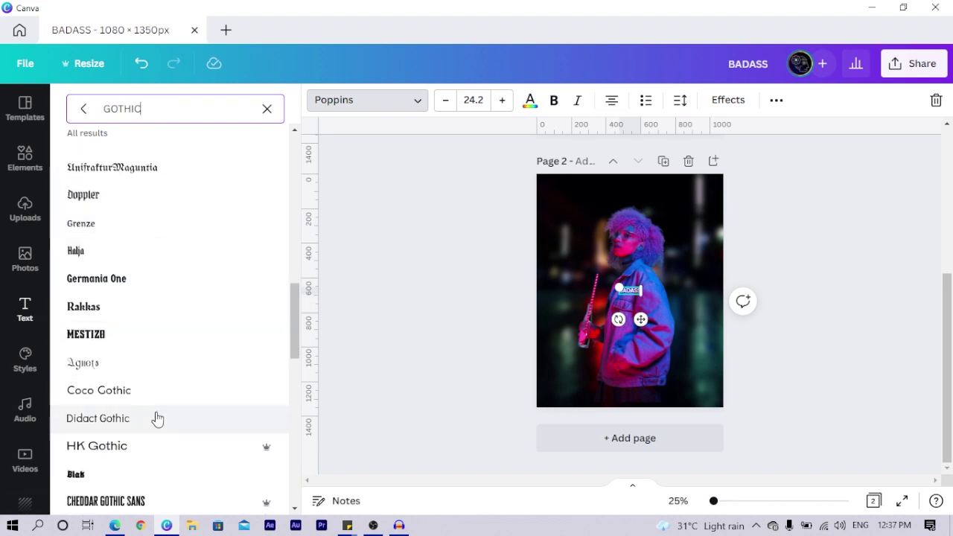
scroll(111, 428, "down", 2)
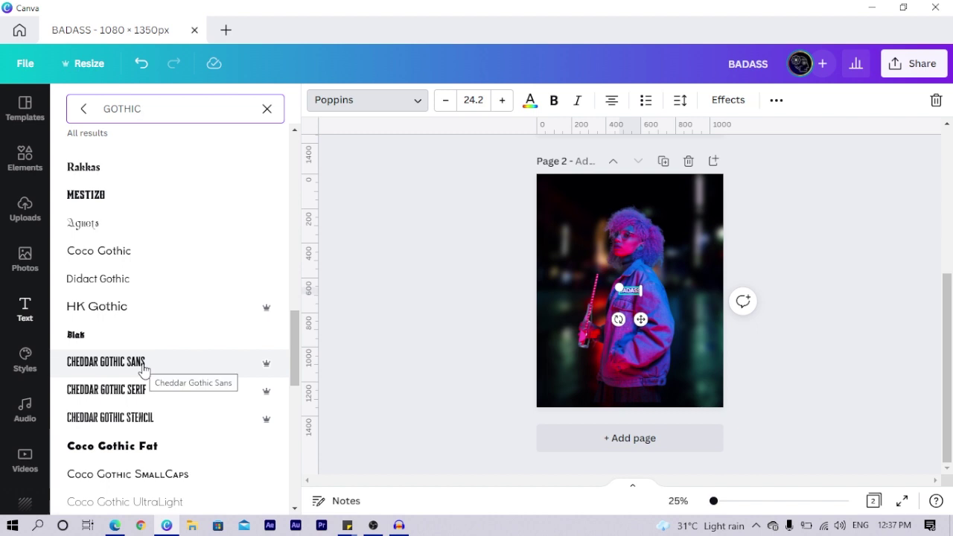
scroll(148, 357, "down", 5)
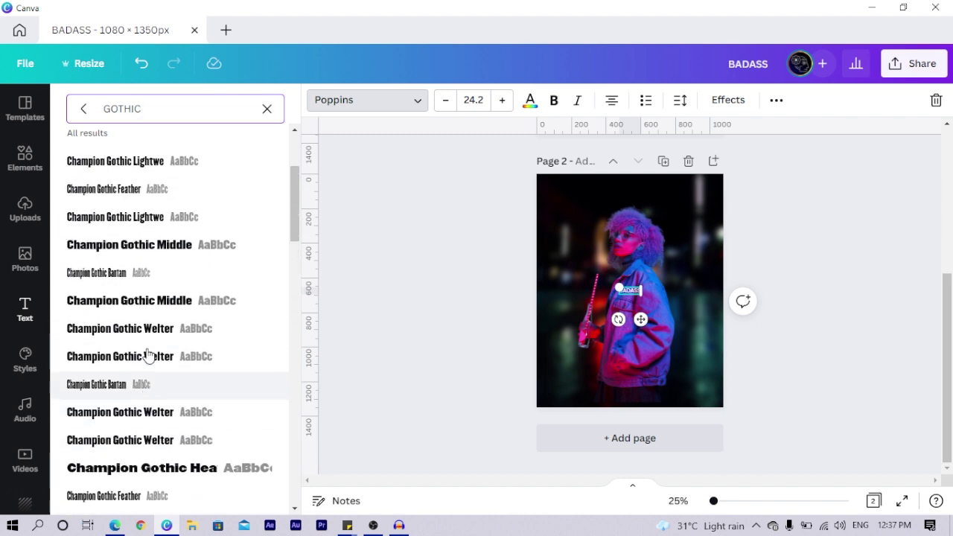
scroll(148, 356, "up", 5)
left_click(97, 265)
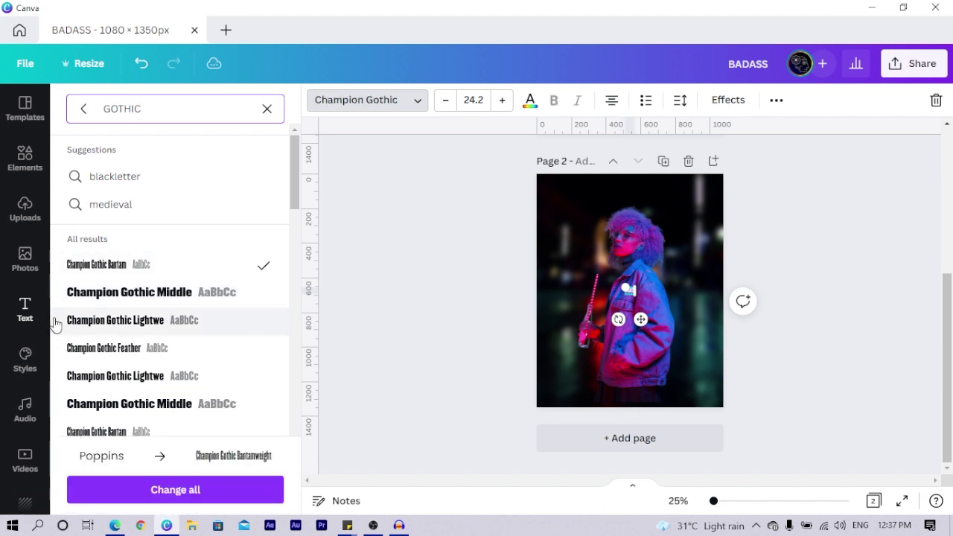
Enlarge the BADASS title to size 361 across the upper part of page 2 and move the woman's cutout down beneath it
left_click_drag(583, 266, 487, 208)
left_click(446, 297)
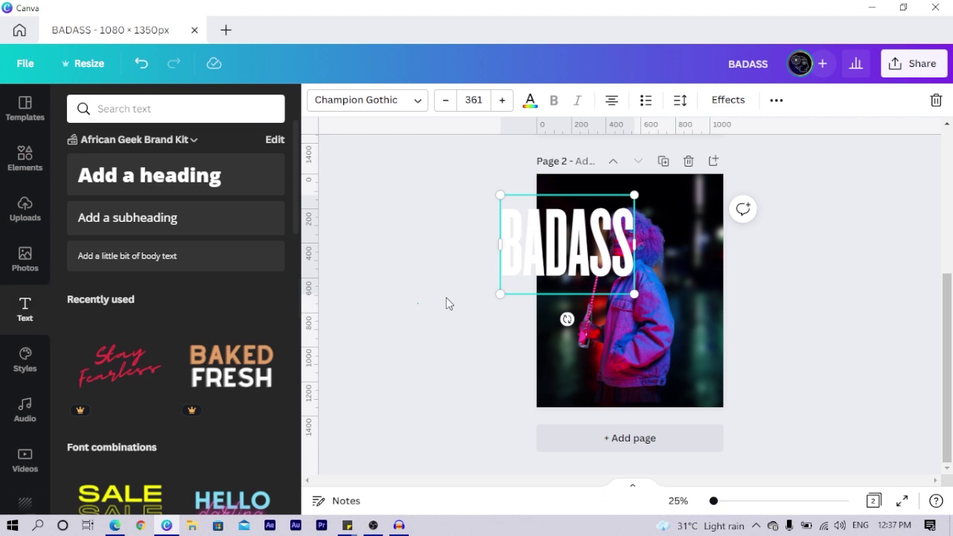
left_click_drag(582, 288, 637, 288)
left_click(638, 317)
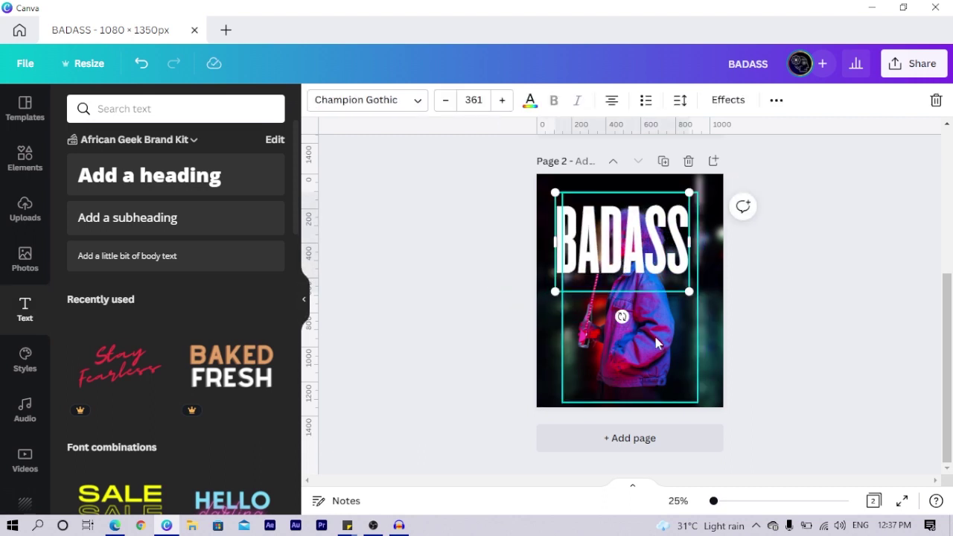
left_click_drag(655, 336, 640, 372)
Enlarge the BADASS title to size 424 and align it to the horizontal center of the page
left_click(676, 216)
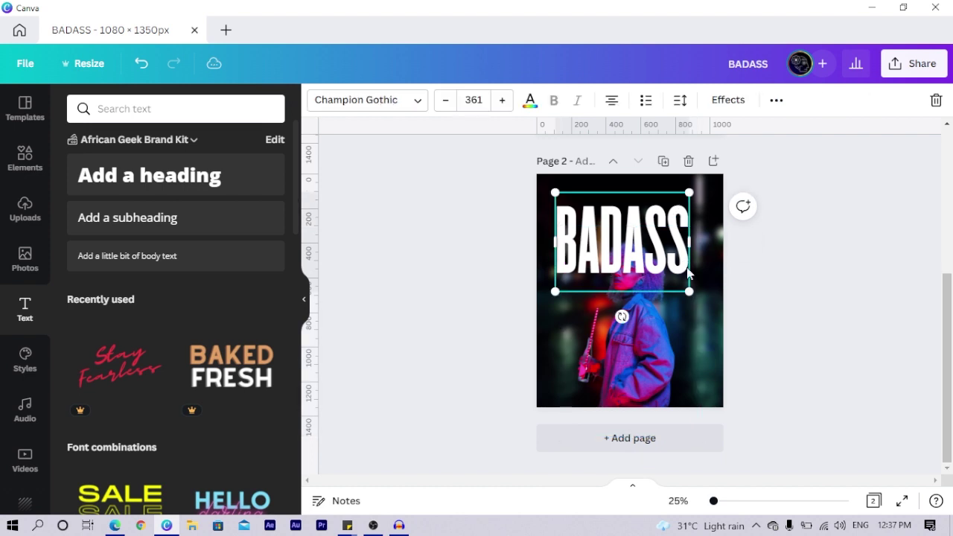
left_click_drag(694, 297, 705, 306)
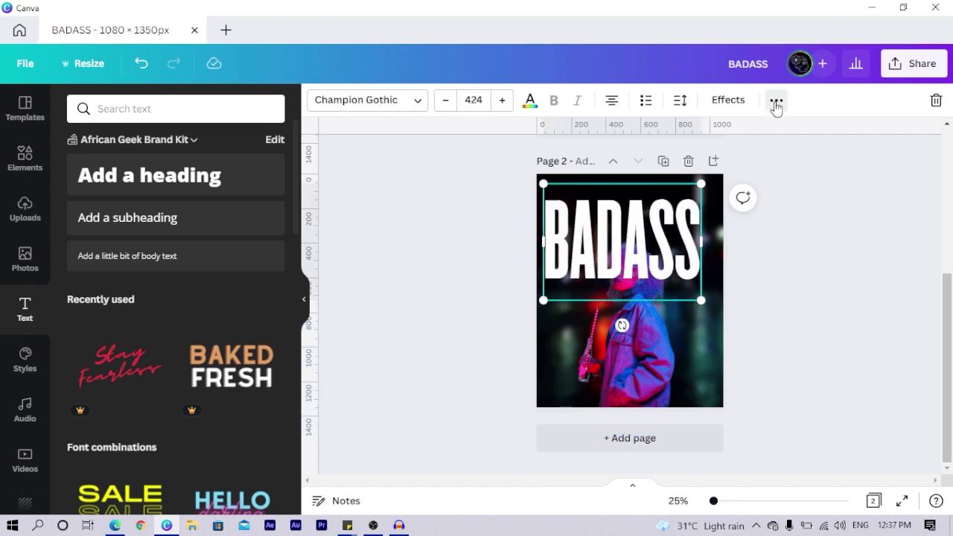
left_click(777, 101)
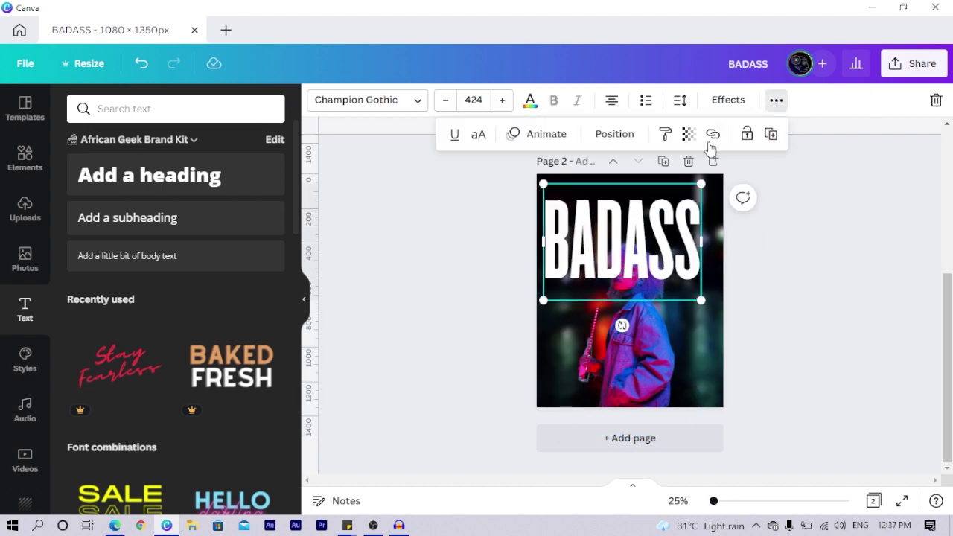
left_click(614, 135)
left_click(554, 265)
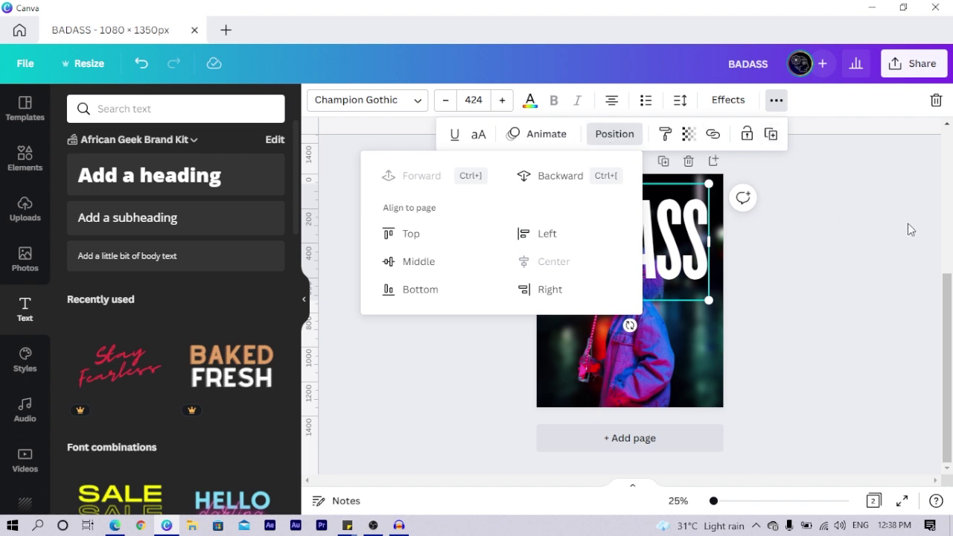
key("Escape")
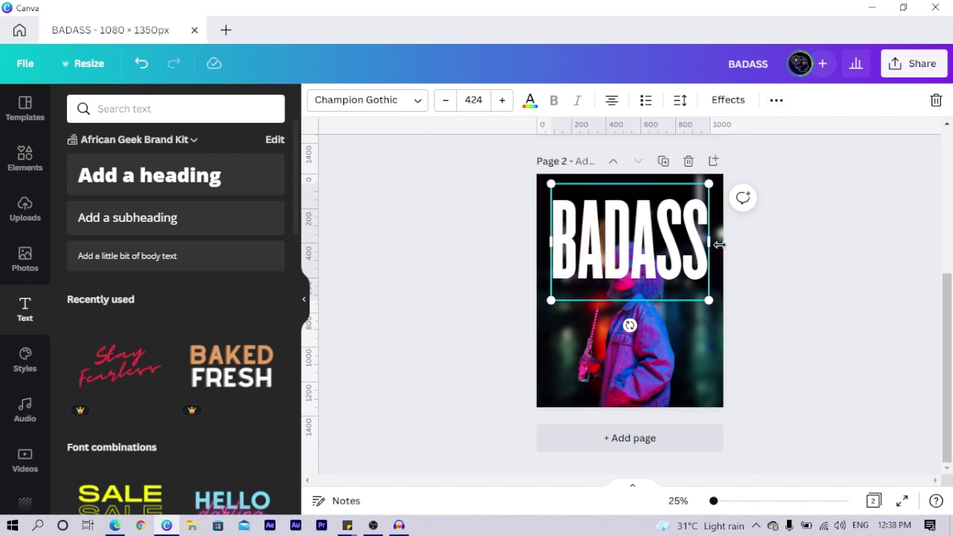
Send the BADASS title behind the woman and place a duplicate of it exactly over the original
left_click(462, 280)
right_click(646, 258)
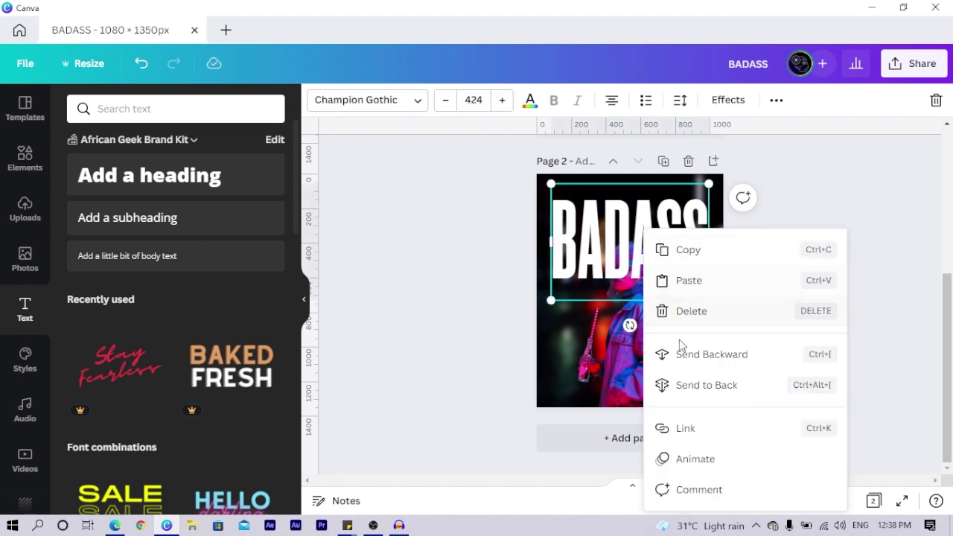
left_click(713, 386)
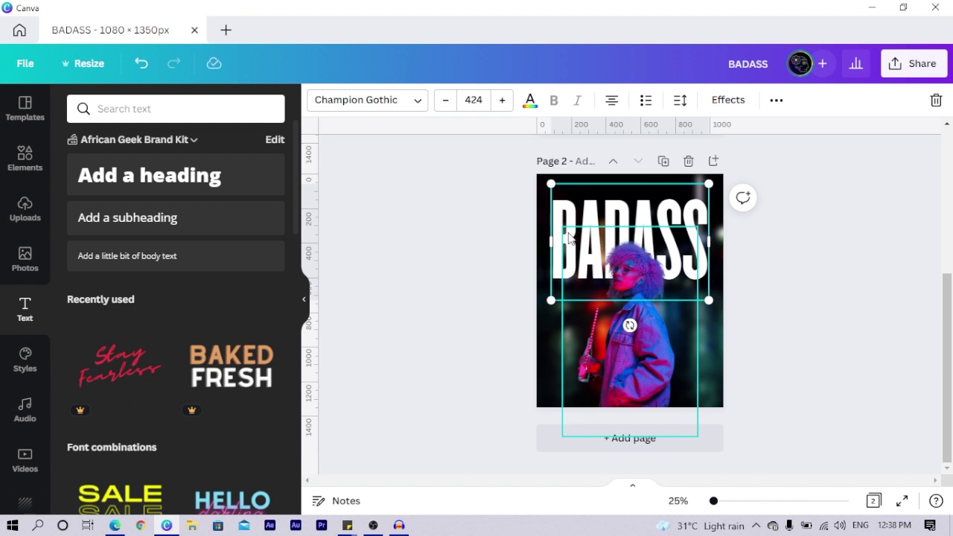
left_click_drag(567, 225, 577, 234)
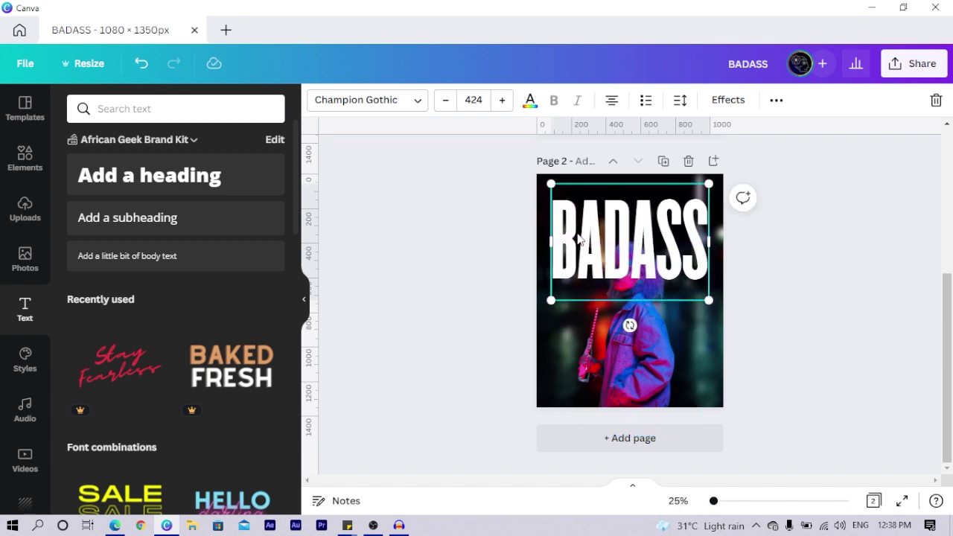
Give the duplicate BADASS title a Neon effect with intensity 32 and color it with the document's bright pink
left_click(716, 104)
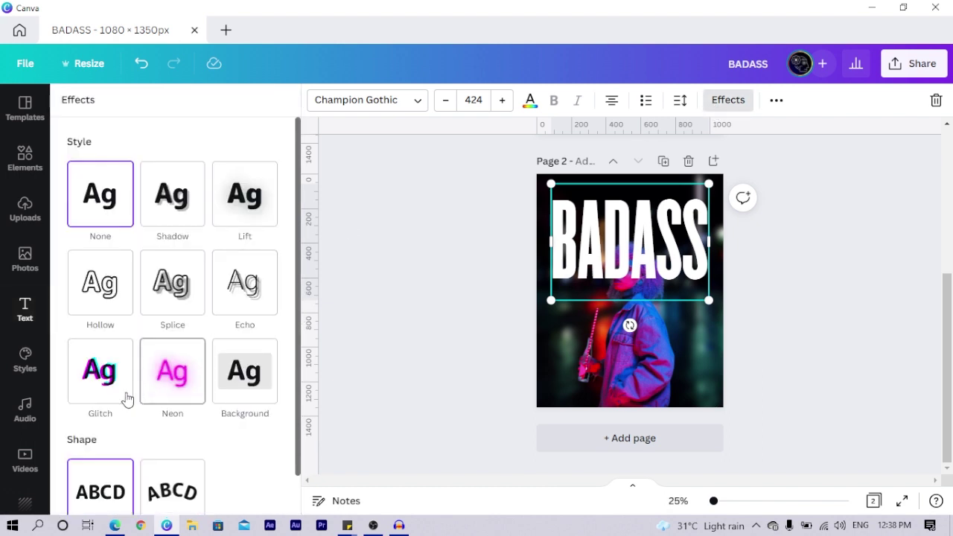
left_click(178, 376)
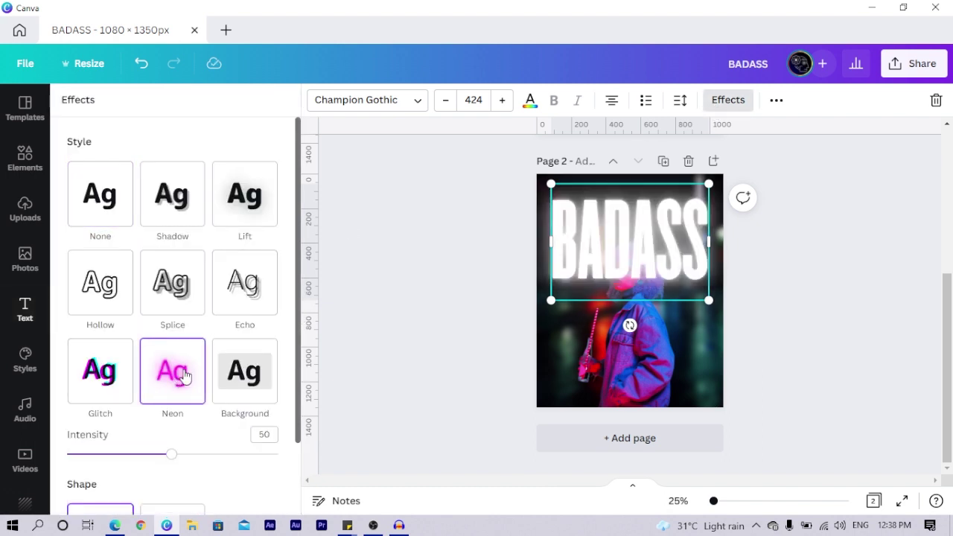
scroll(185, 432, "down", 1)
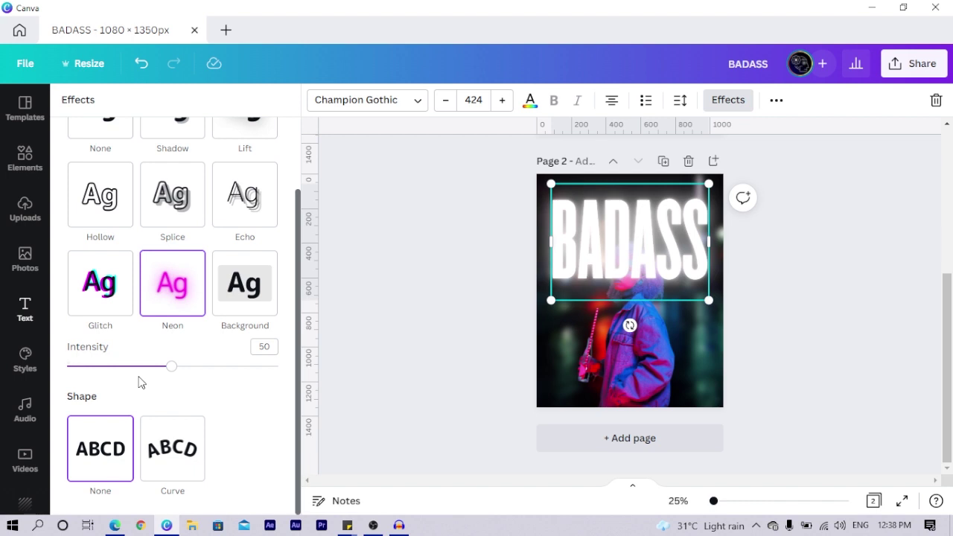
left_click_drag(172, 367, 133, 367)
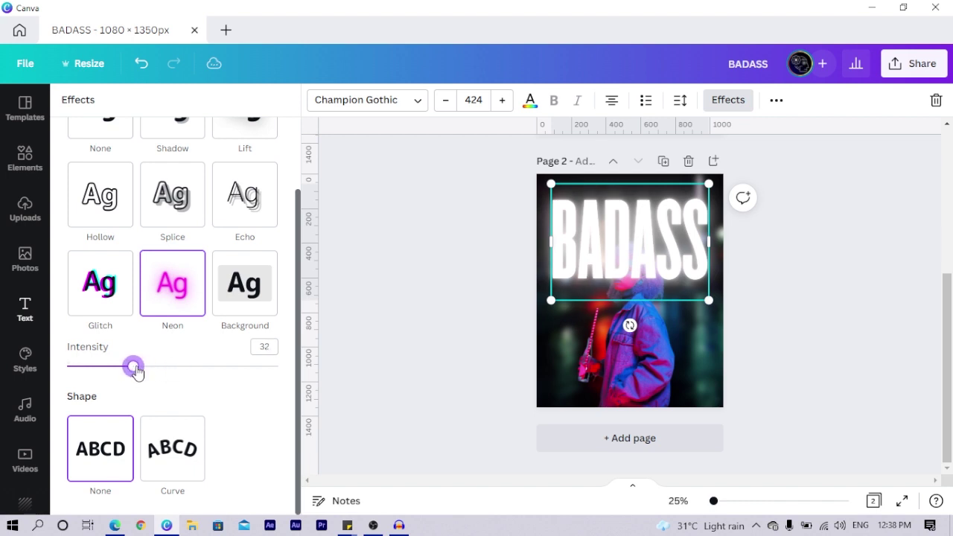
left_click(529, 104)
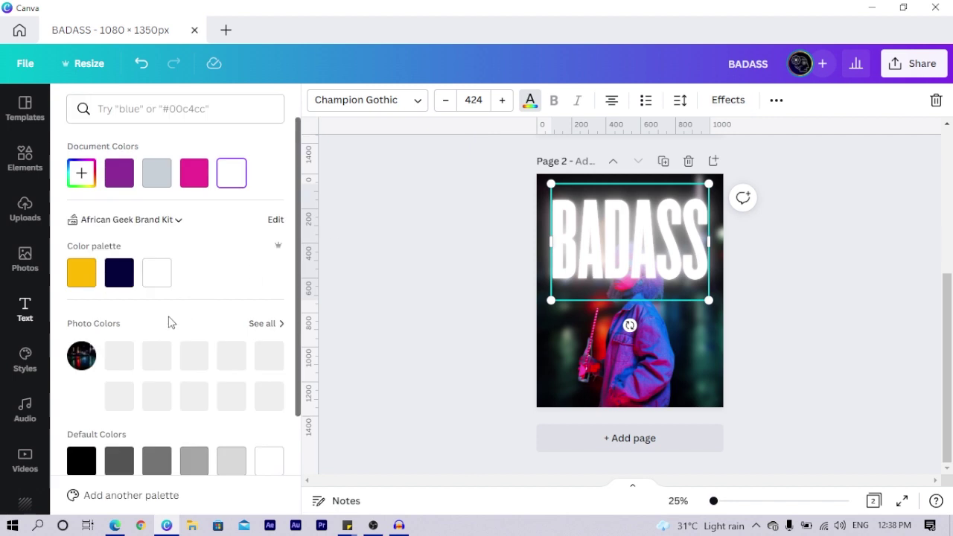
left_click(197, 182)
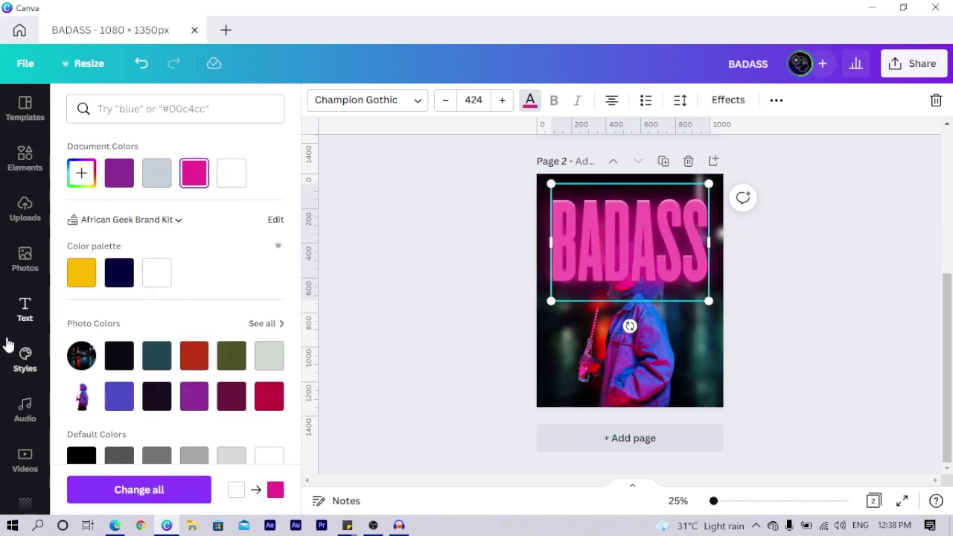
Try recoloring the neon BADASS copy with a color sampled from the woman's jacket, and undo it
left_click(81, 173)
left_click(251, 316)
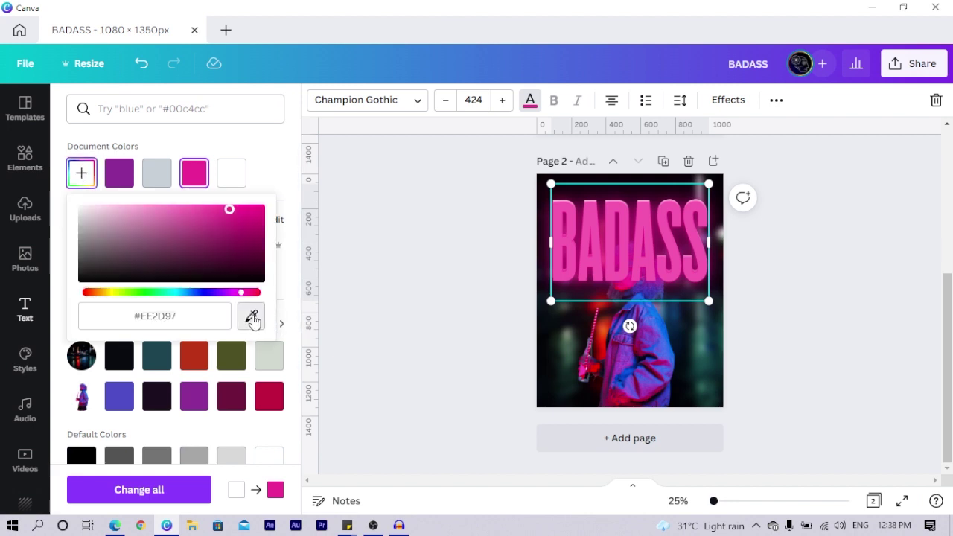
left_click(659, 364)
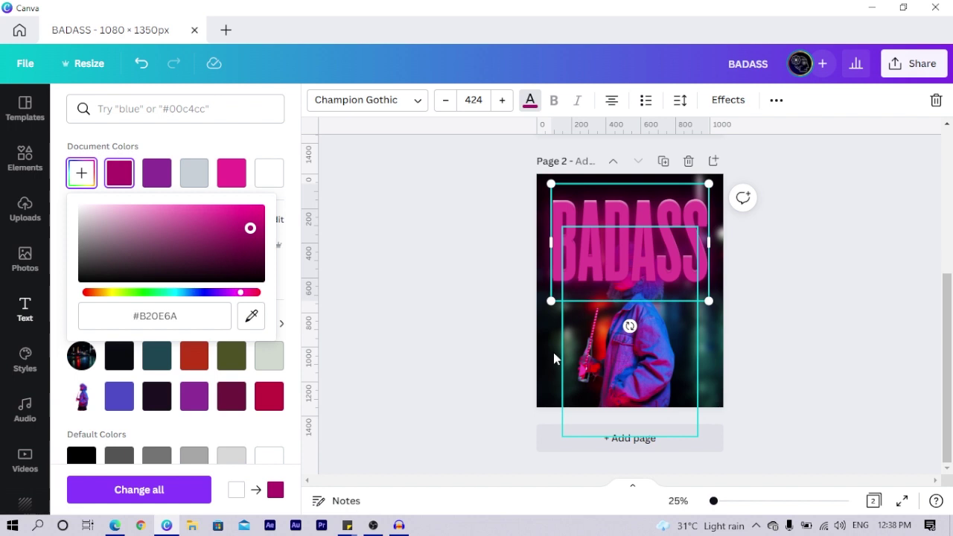
key("Escape")
key("ctrl+z")
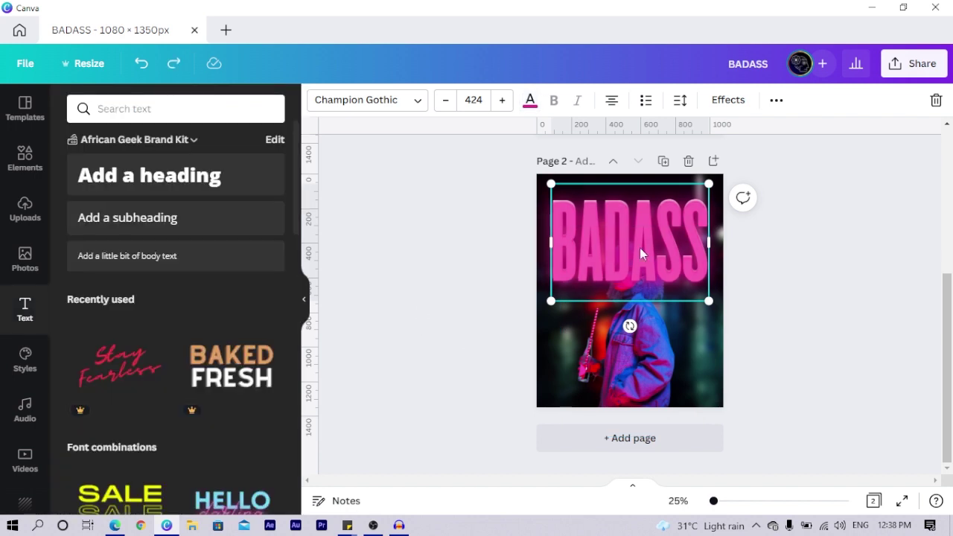
Send the pink neon copy behind the white BADASS title as a glow and nudge it slightly upward
right_click(639, 247)
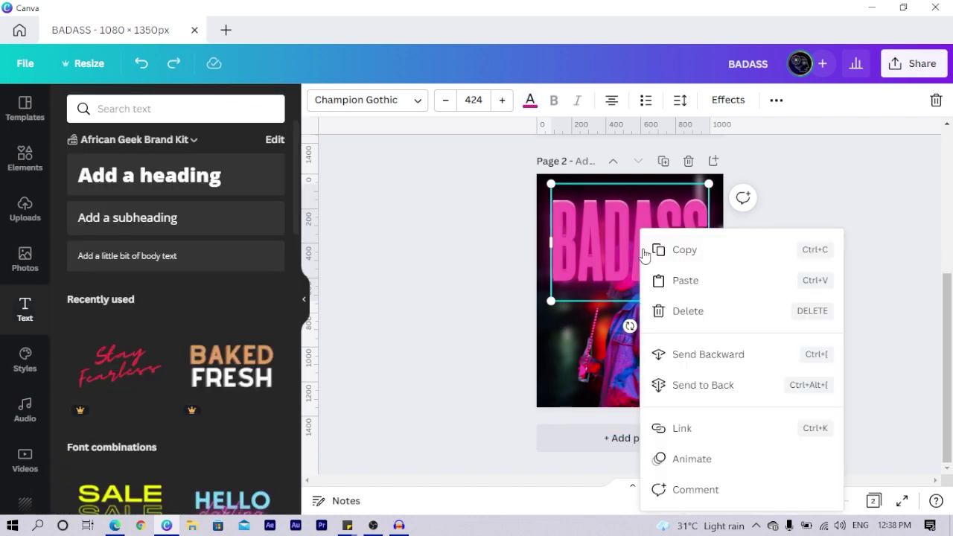
left_click(718, 393)
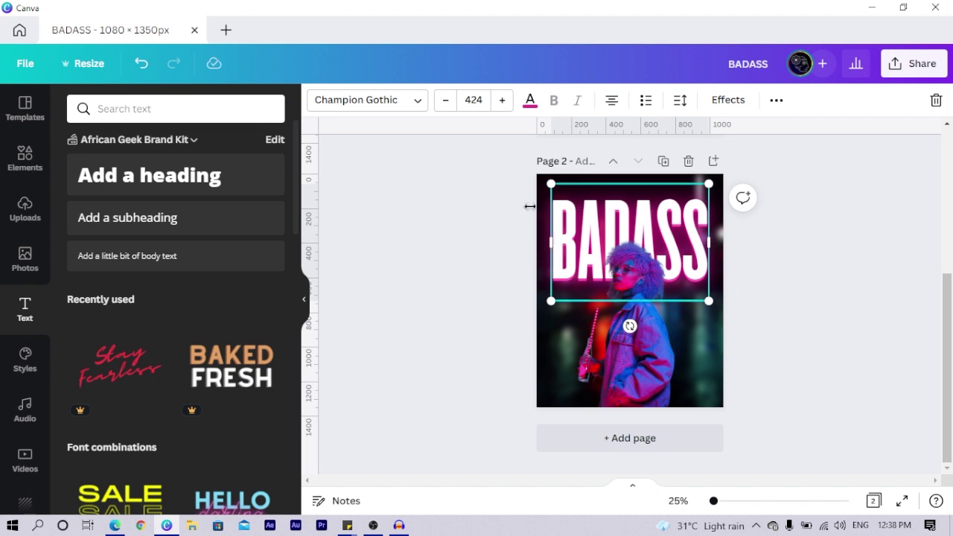
left_click(472, 228)
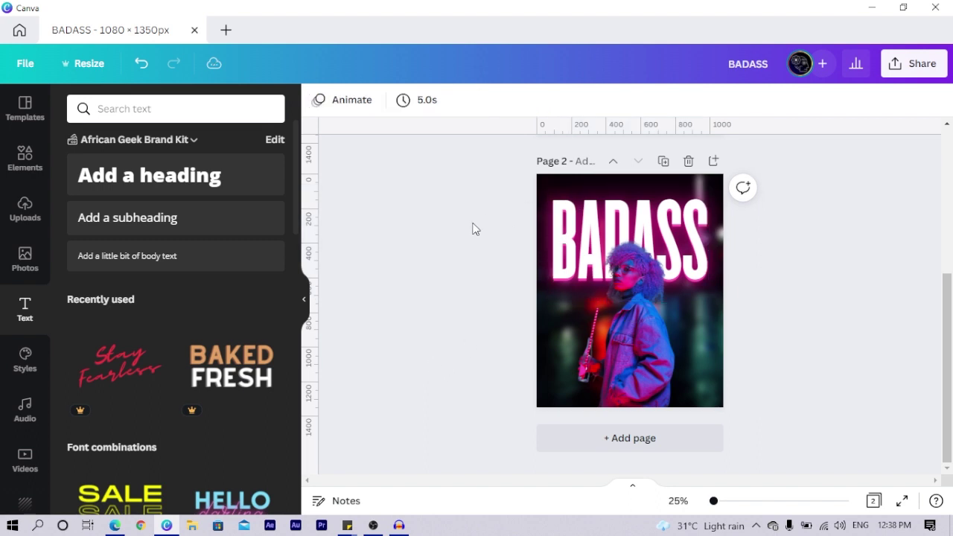
left_click(574, 227)
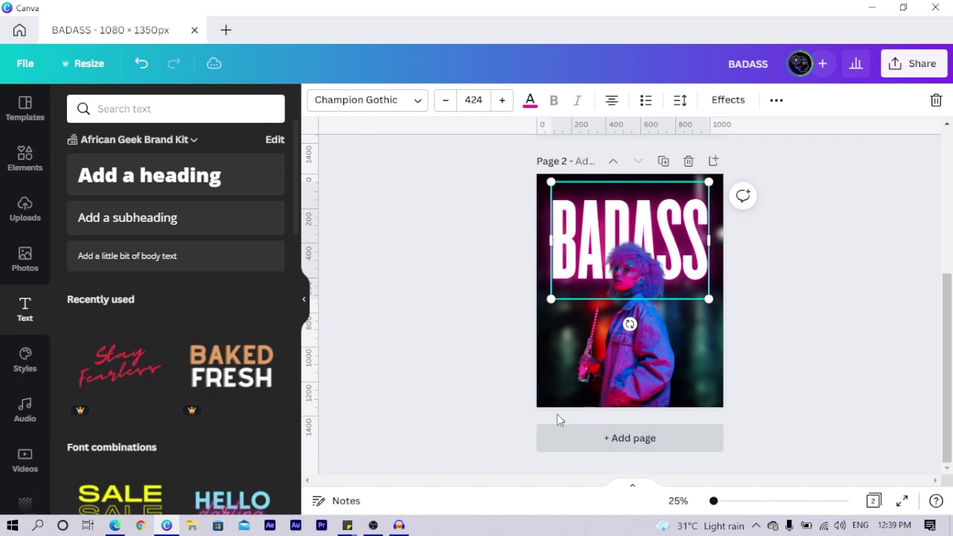
left_click(425, 231)
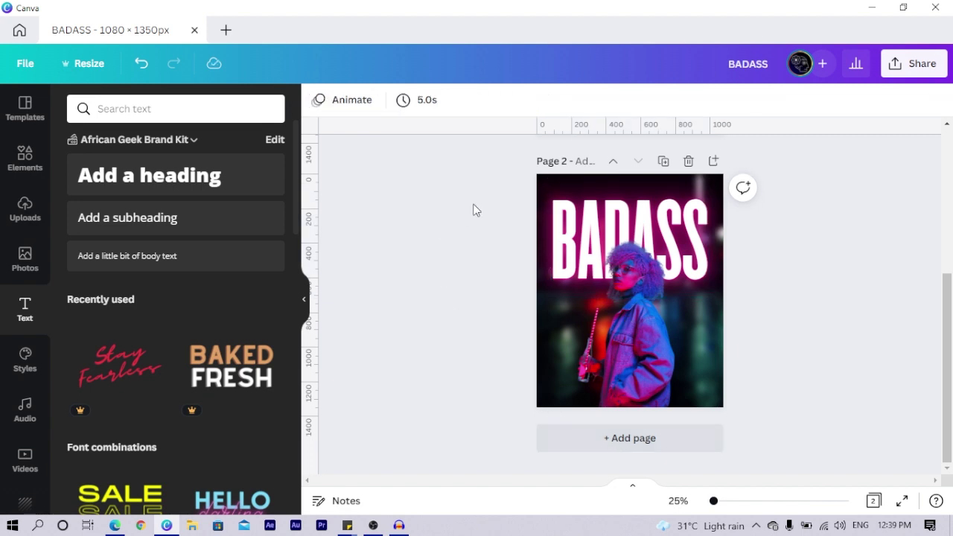
Duplicate the white BADASS title, change the copy's text to NIGHT, and enlarge it to font size 738
scroll(474, 209, "up", 3)
scroll(473, 210, "down", 2)
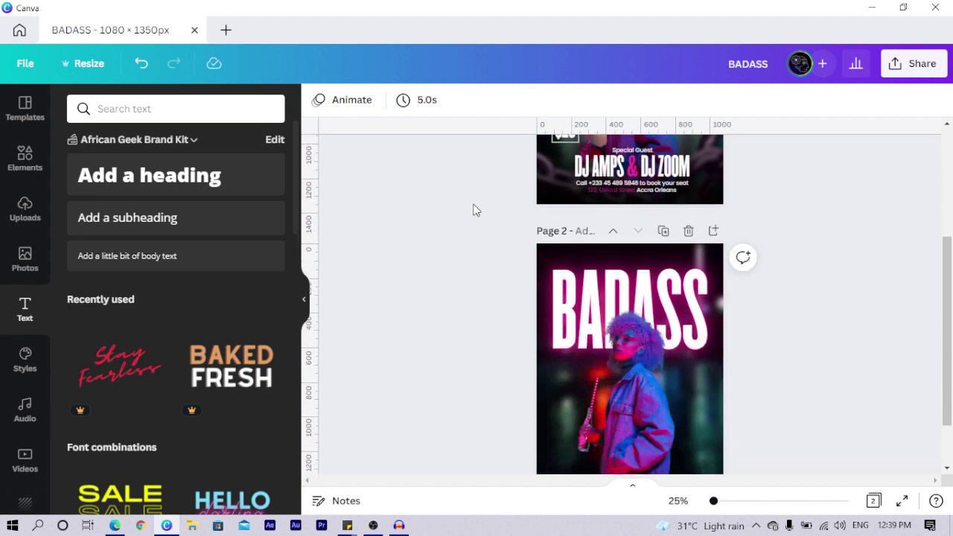
left_click(571, 292)
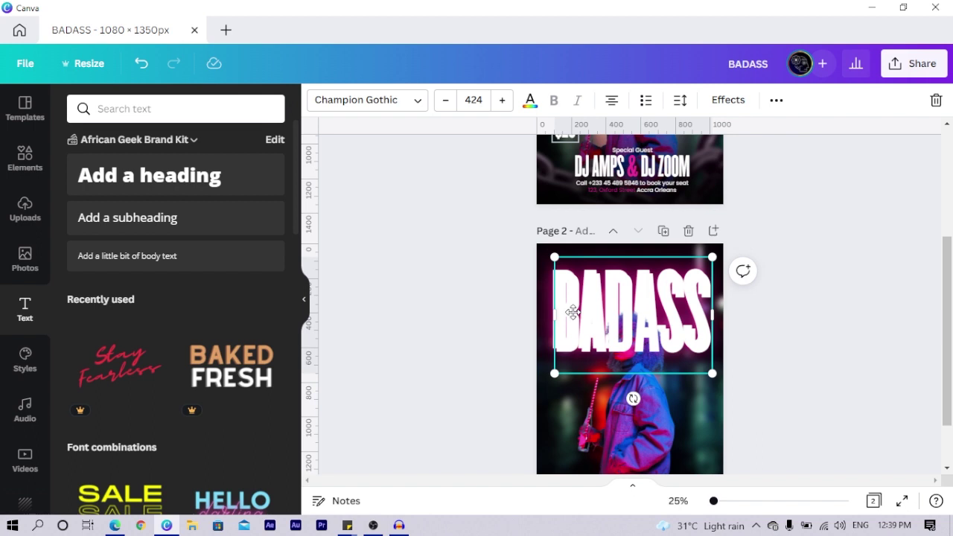
double_click(572, 314)
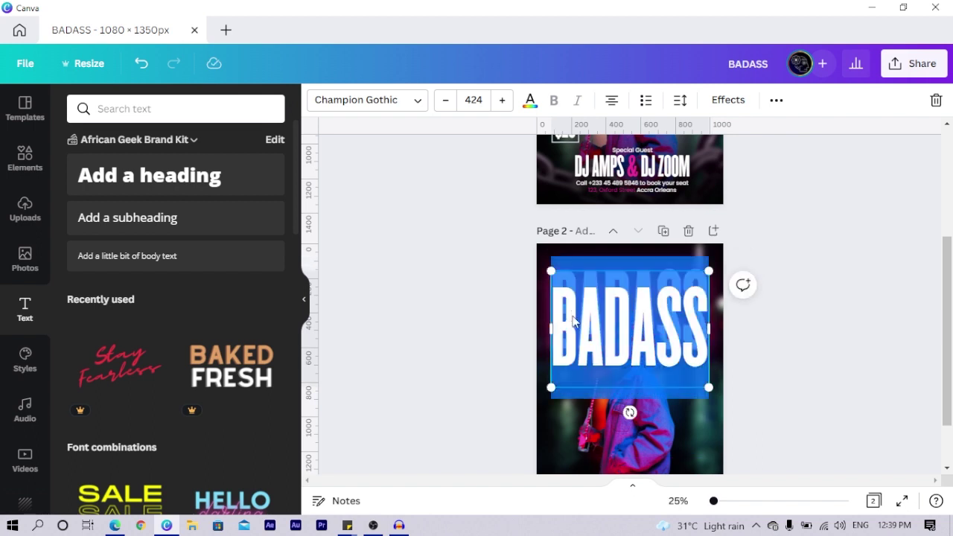
type("NIGHT")
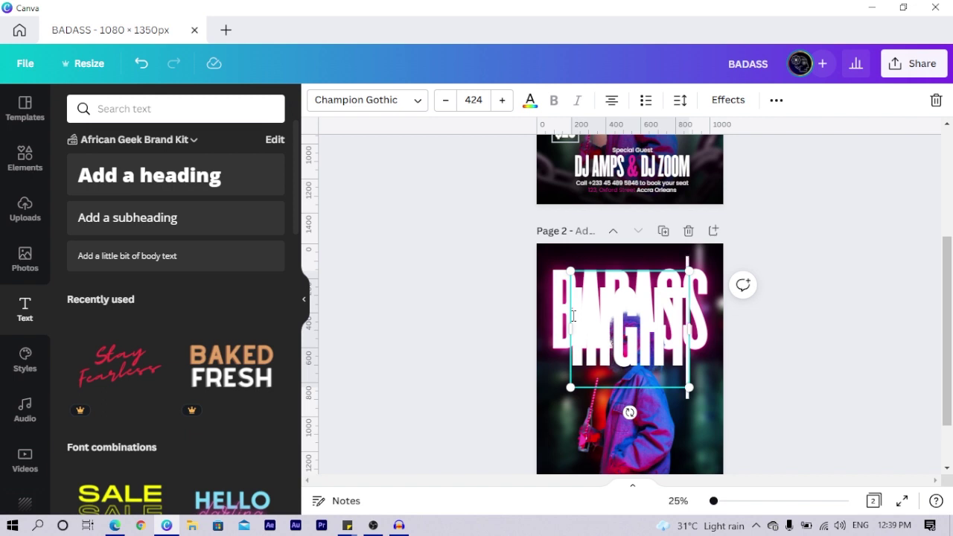
left_click(449, 369)
left_click(585, 387)
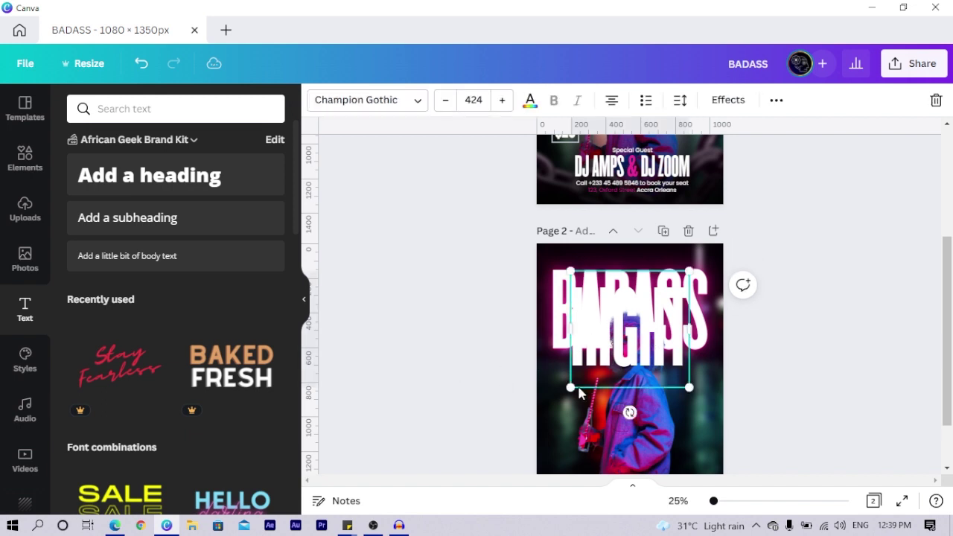
left_click_drag(549, 390, 512, 411)
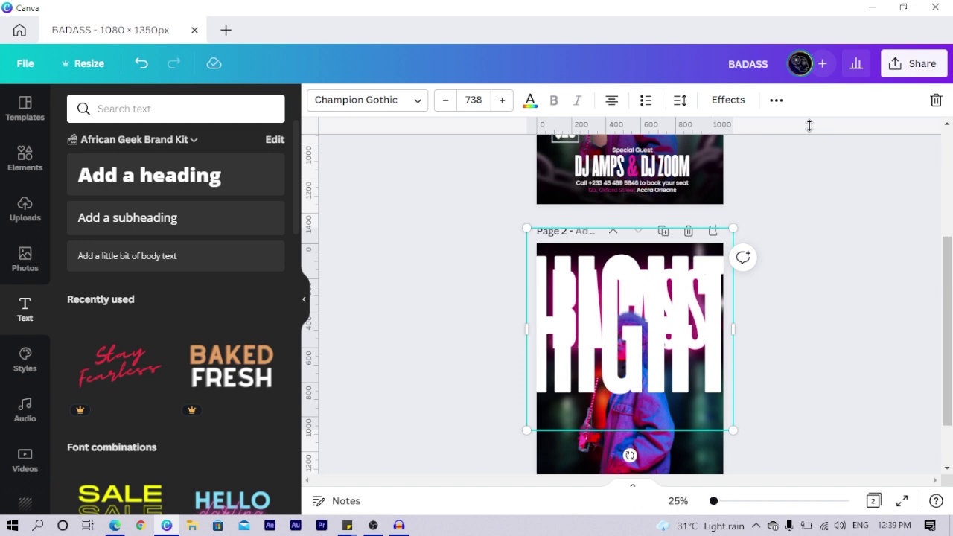
Give the NIGHT text a Hollow effect with thickness 1, and fit it on one line at size 670, centered on the page
left_click(725, 101)
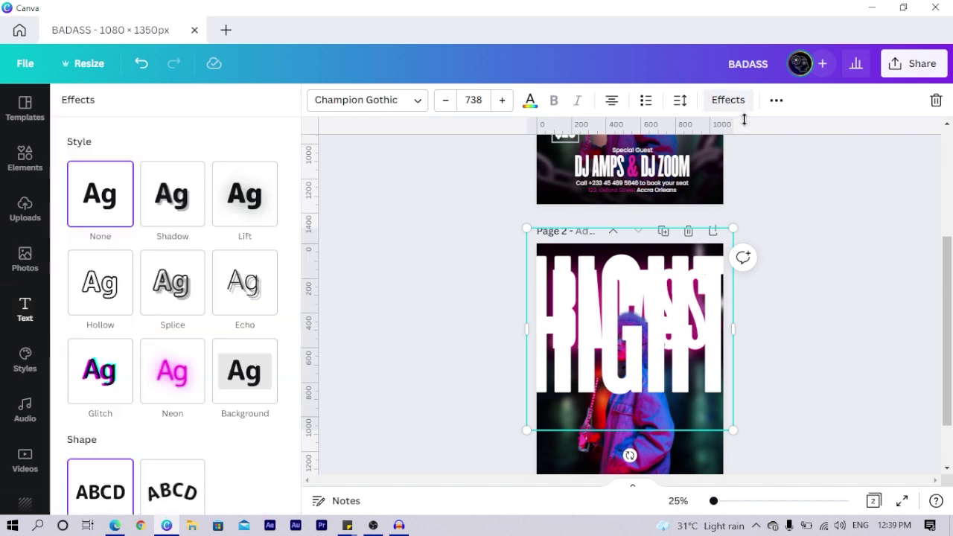
left_click(94, 298)
left_click_drag(177, 374, 67, 371)
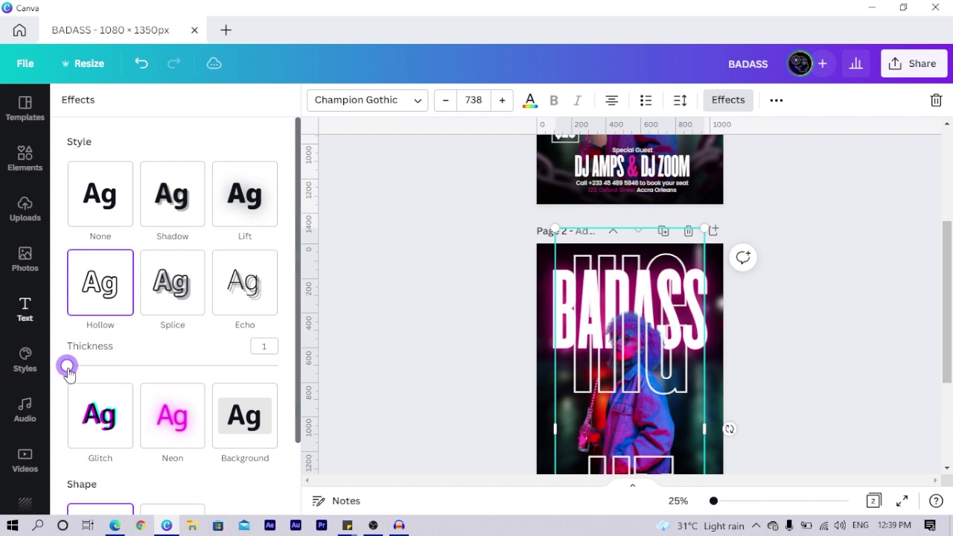
left_click_drag(550, 427, 509, 410)
left_click_drag(569, 402, 592, 402)
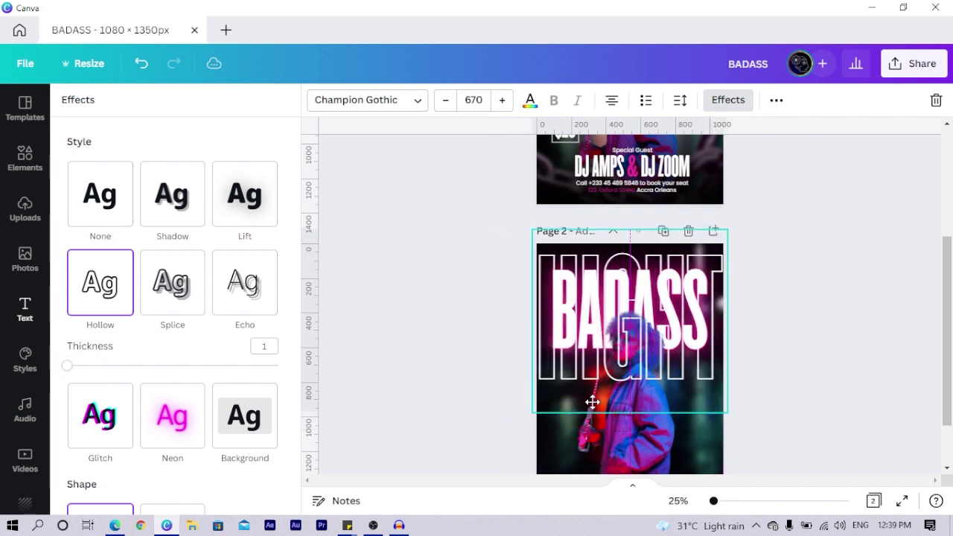
Try tilting the hollow NIGHT text on its own, and undo the rotation
left_click_drag(630, 436, 642, 437)
key("ctrl+z")
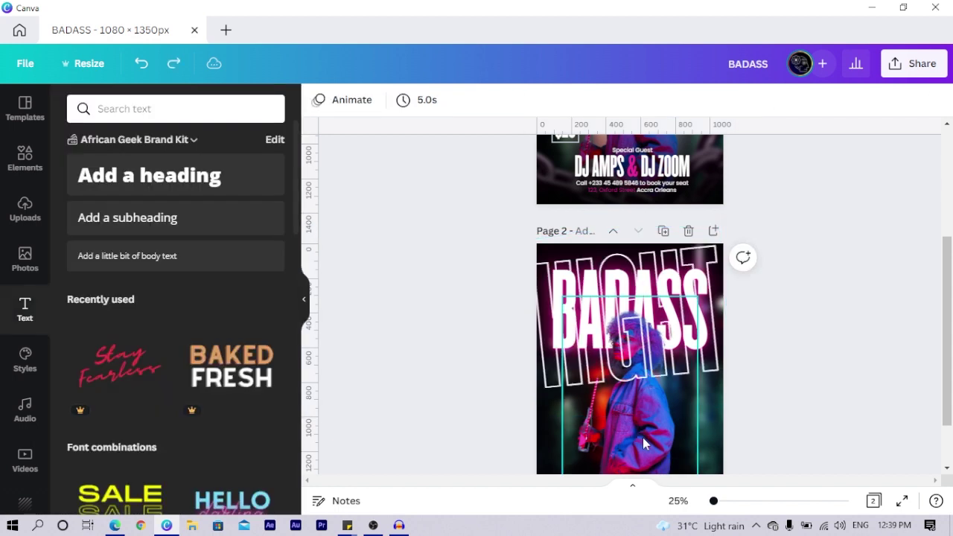
key("ctrl+z")
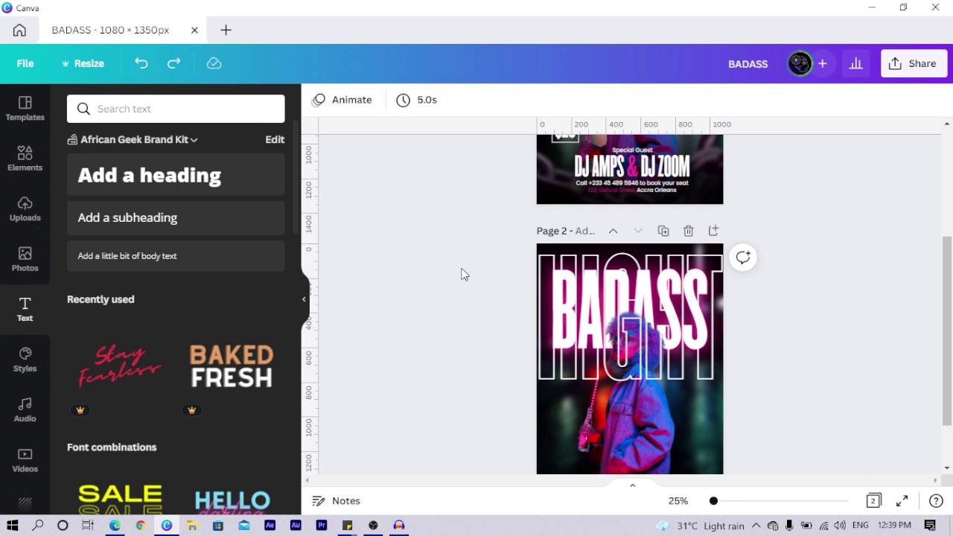
Select the NIGHT and BADASS texts together and tilt them slightly counterclockwise
left_click(534, 289)
left_click_drag(479, 266, 579, 278)
left_click_drag(629, 437, 643, 440)
left_click(421, 397)
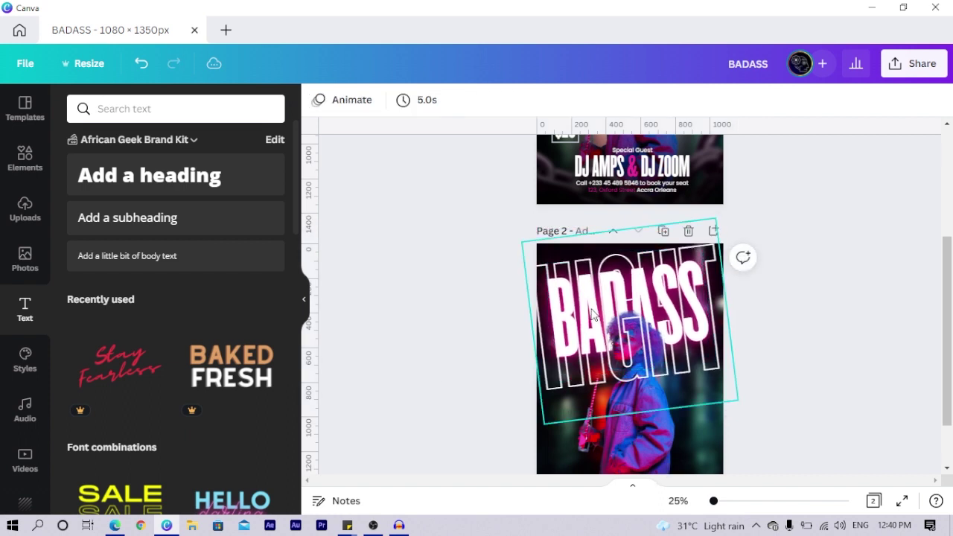
Send the hollow NIGHT text to the back and enlarge it to size 804 so it runs past the page edges
right_click(593, 231)
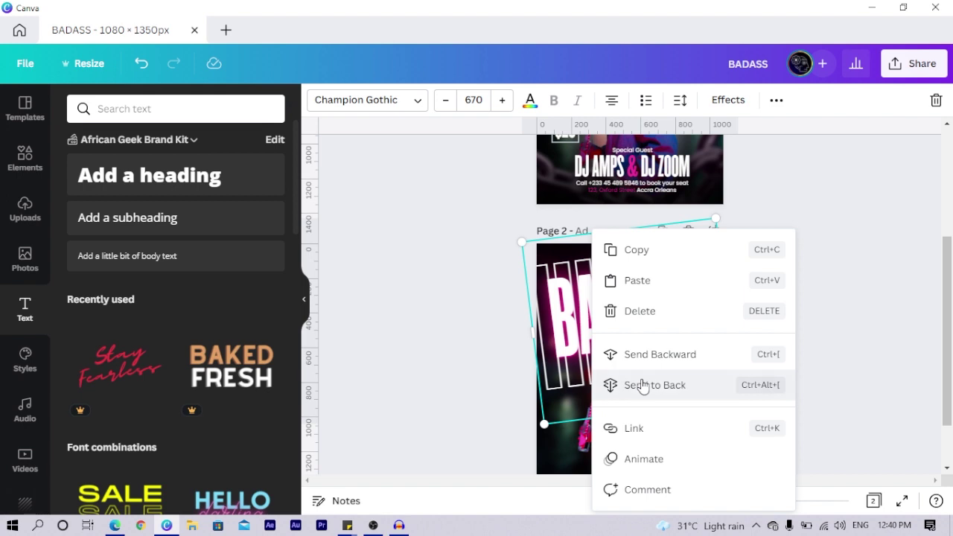
left_click(641, 385)
left_click_drag(541, 425, 526, 445)
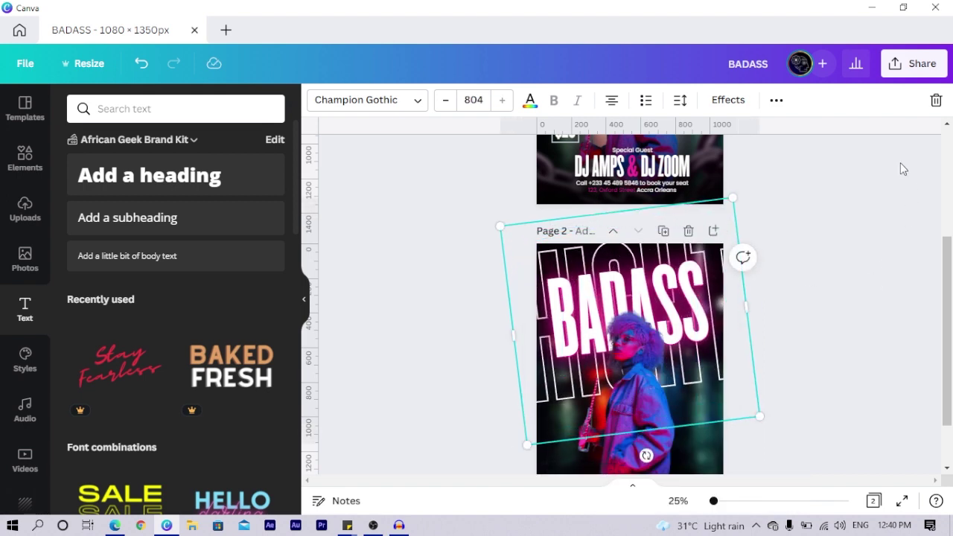
Lower the opacity of the hollow NIGHT text so it becomes a faint outline behind the title
left_click(776, 100)
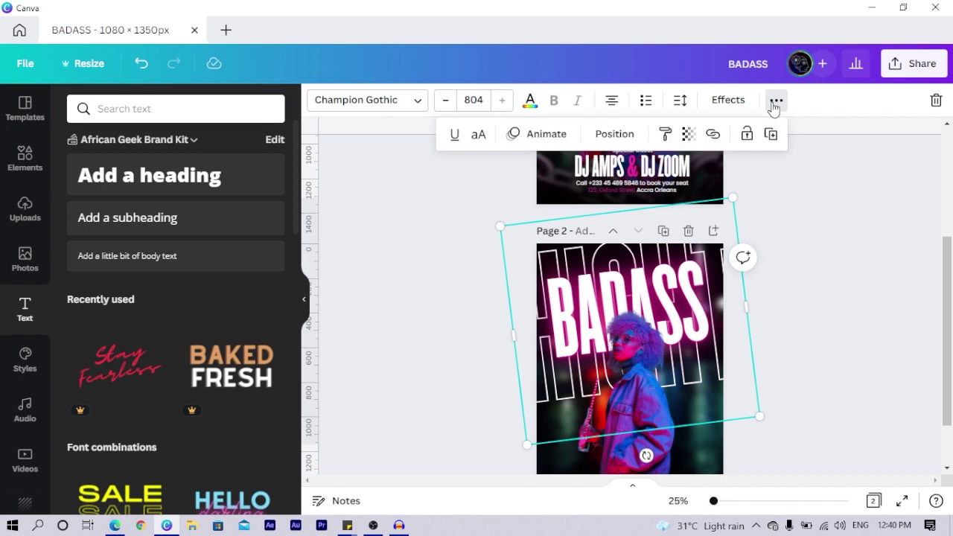
left_click(688, 134)
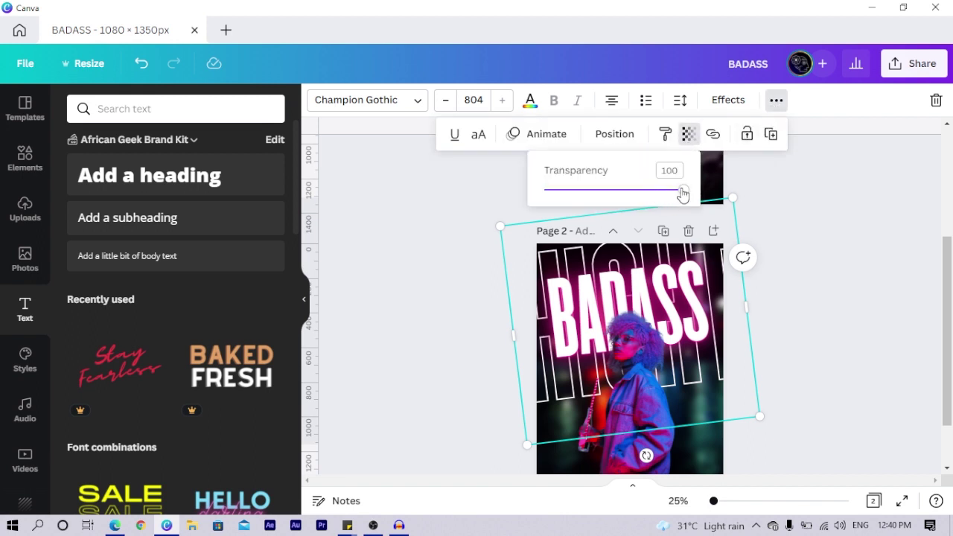
left_click_drag(644, 193, 593, 195)
left_click(379, 301)
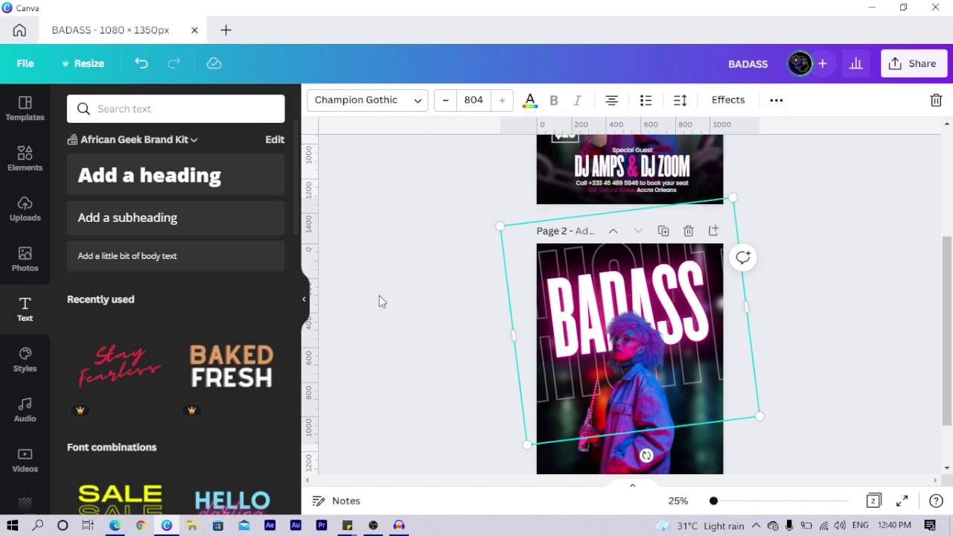
left_click(381, 301)
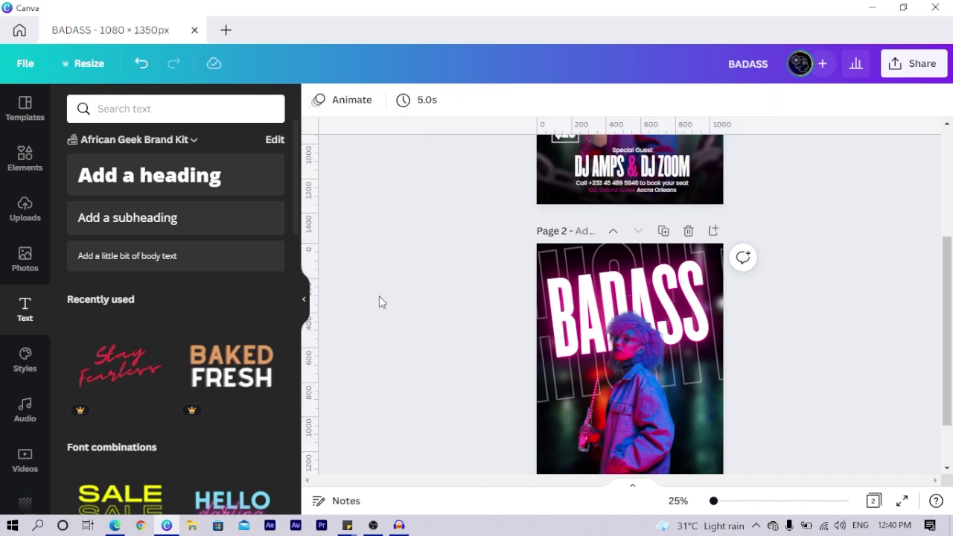
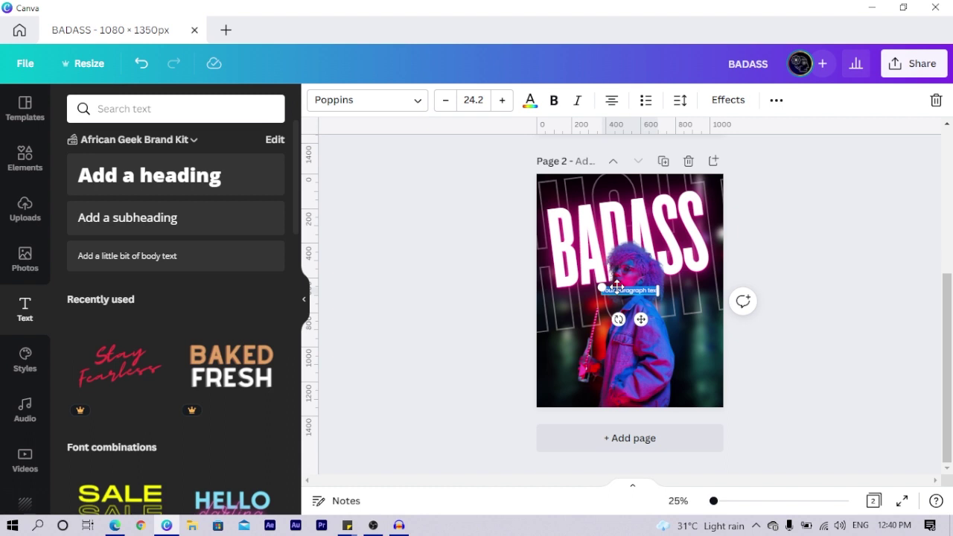
Add the body text "A Special and Exclusive Teens", tilt it like the title, and place it on one line above BADASS
left_click_drag(617, 286, 616, 286)
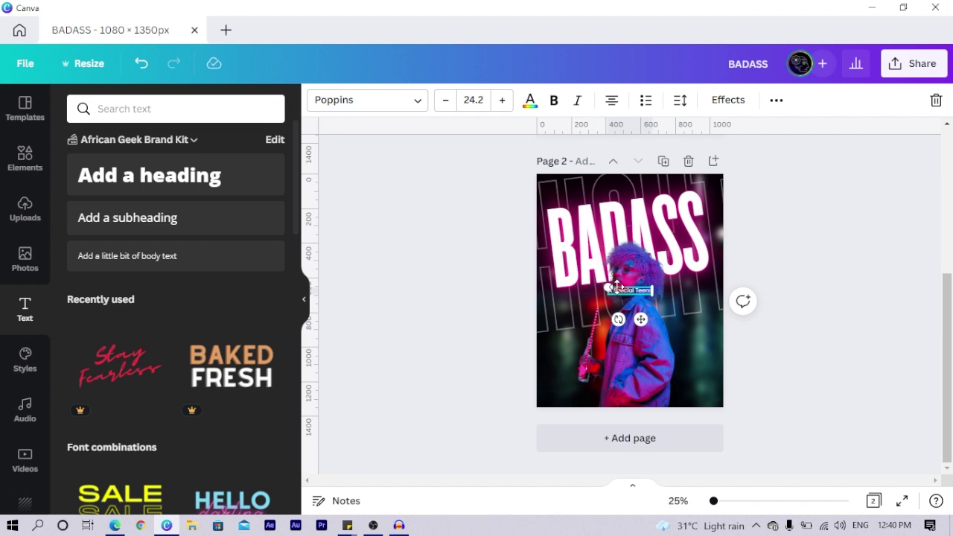
left_click_drag(617, 288, 606, 218)
left_click_drag(601, 185, 620, 198)
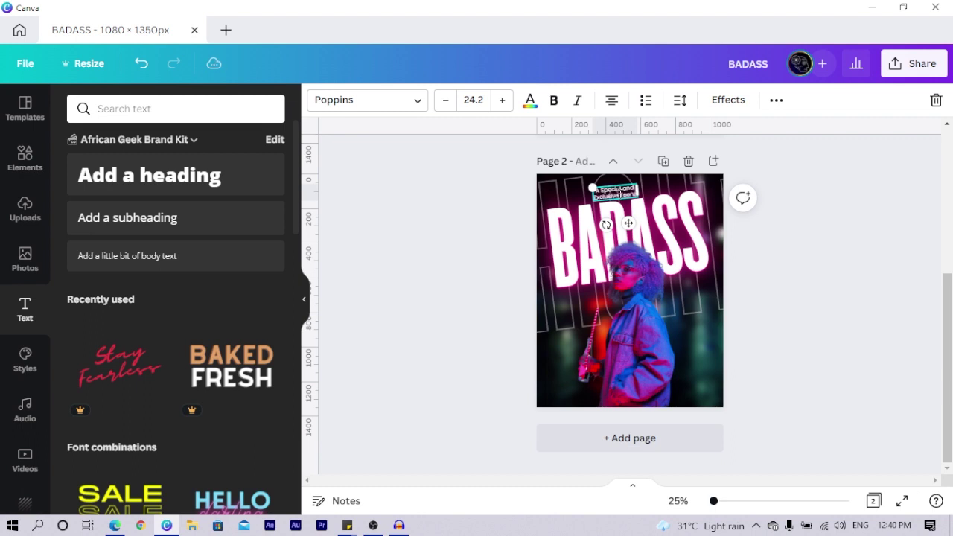
left_click_drag(588, 192, 545, 201)
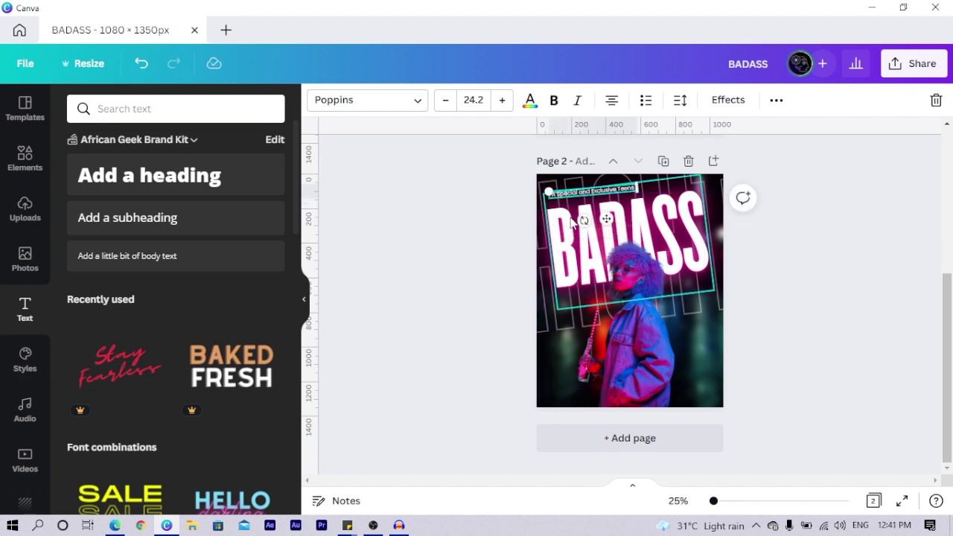
left_click_drag(611, 223, 632, 219)
left_click(513, 214)
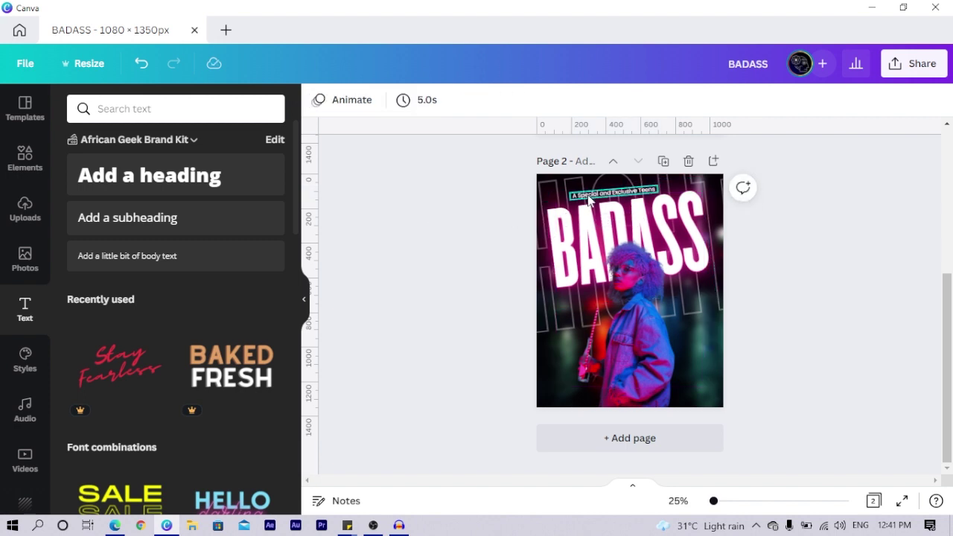
Enlarge the tilted tagline to size 28.3 and center it above the BADASS title
left_click(627, 220)
left_click_drag(604, 221, 603, 229)
left_click(407, 228)
left_click(575, 195)
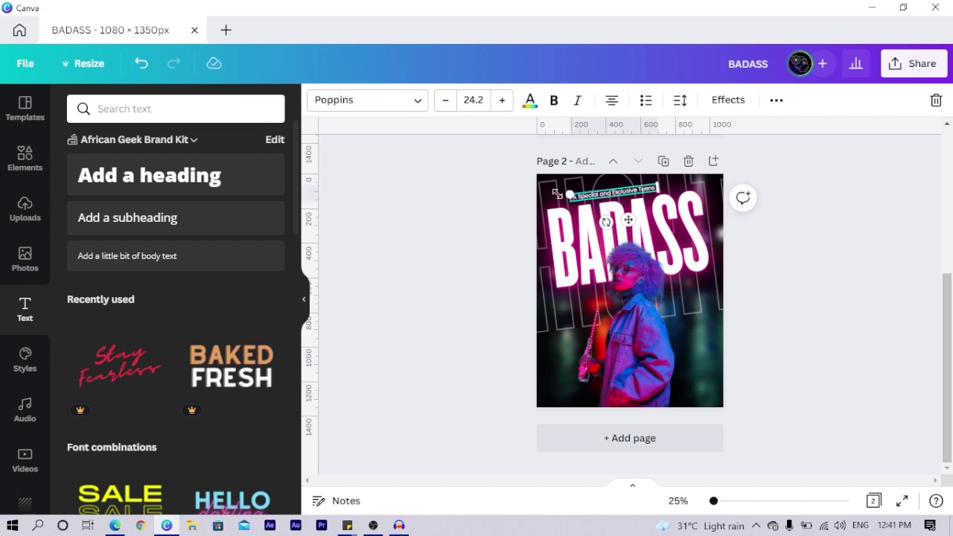
left_click_drag(559, 195, 545, 195)
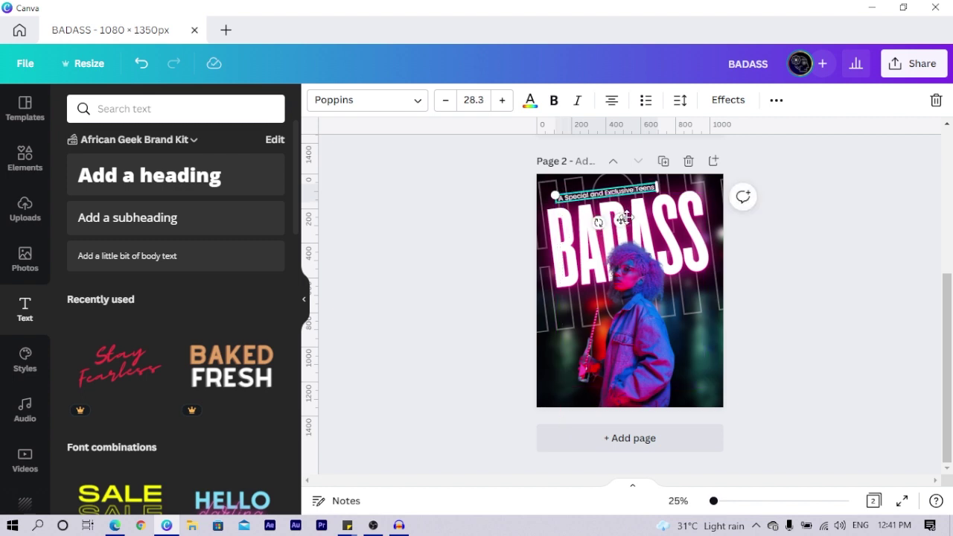
left_click_drag(623, 218, 632, 218)
left_click(482, 237)
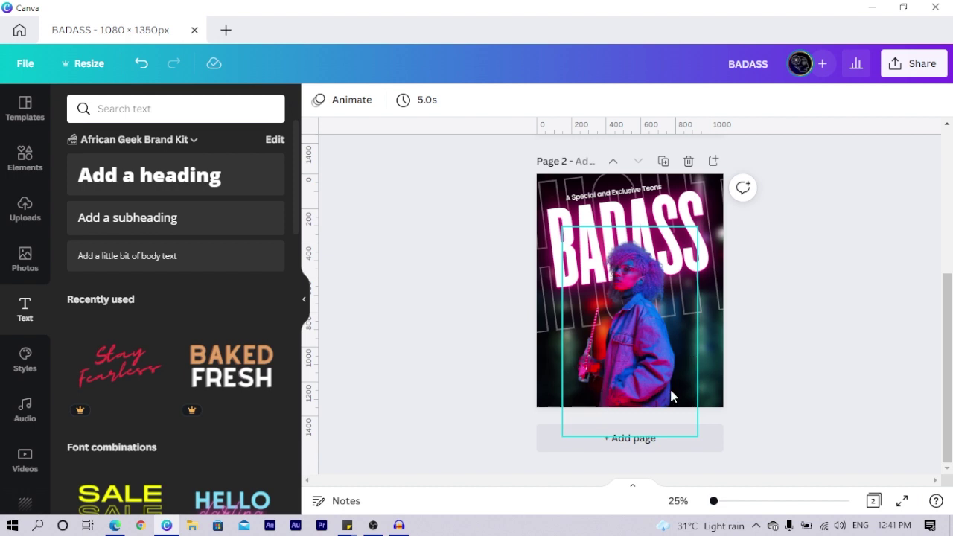
Duplicate the tagline, set the copy straight across the lower part of the woman's jacket, and change its text to "Special Guest"
scroll(672, 395, "up", 3)
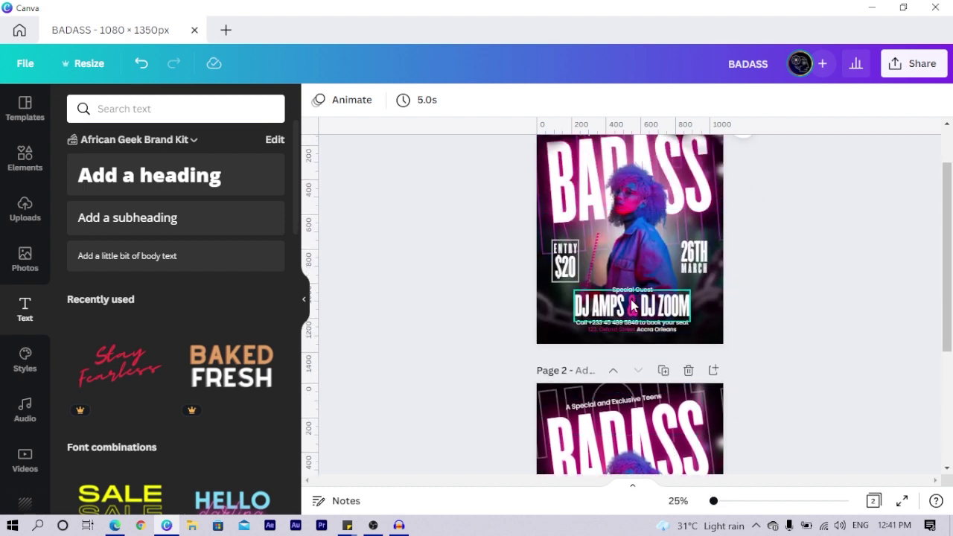
scroll(619, 312, "down", 3)
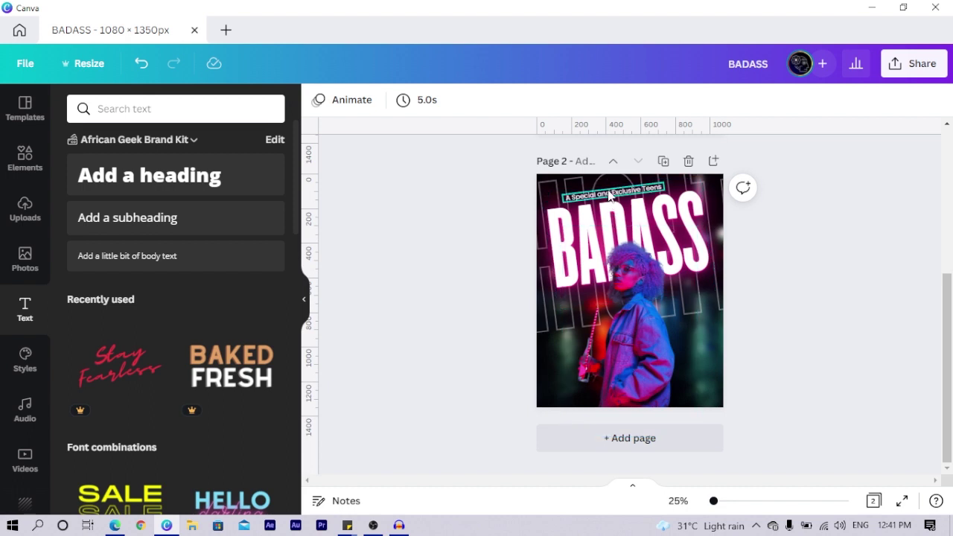
left_click_drag(612, 196, 617, 401)
double_click(630, 369)
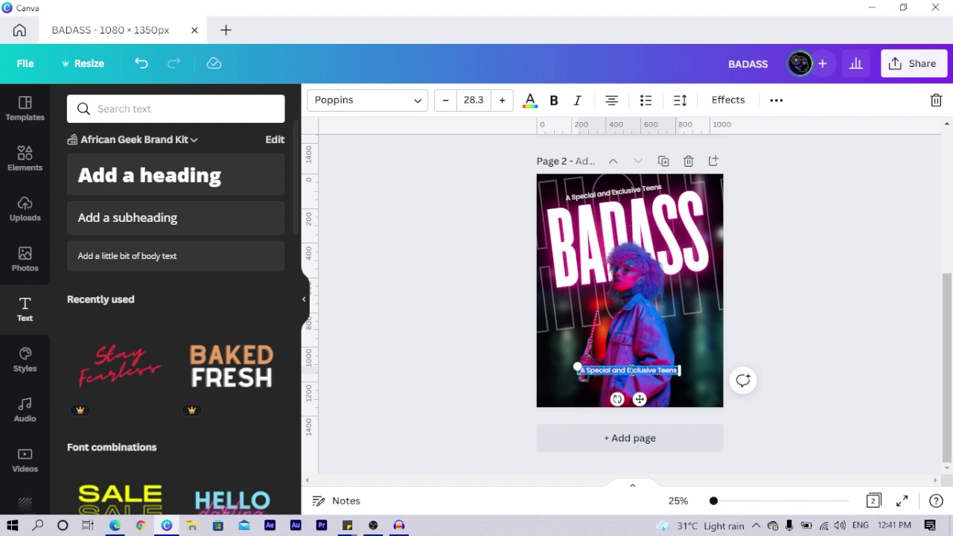
type("Special Guest")
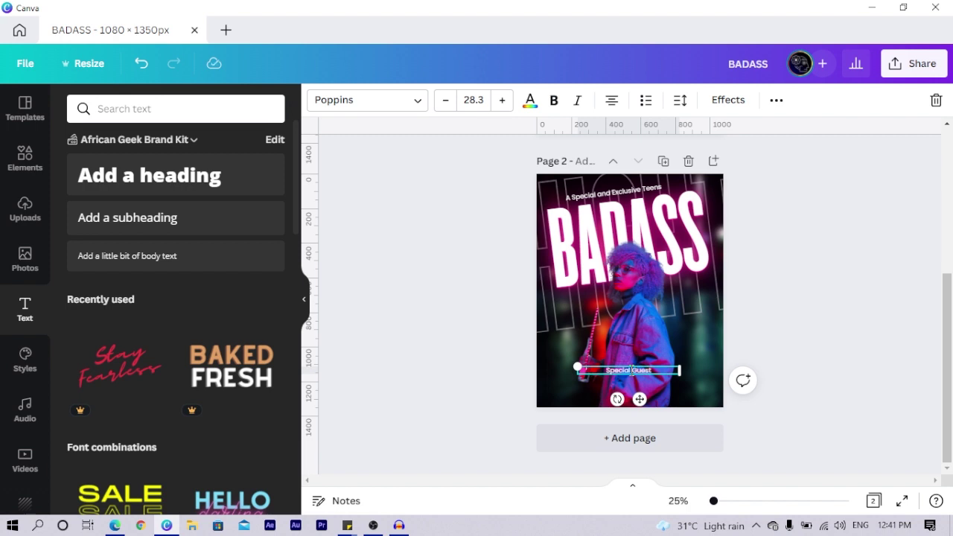
Compare with the guest and contact text on page 1, and move the Special Guest line slightly higher on page 2
scroll(633, 281, "up", 3)
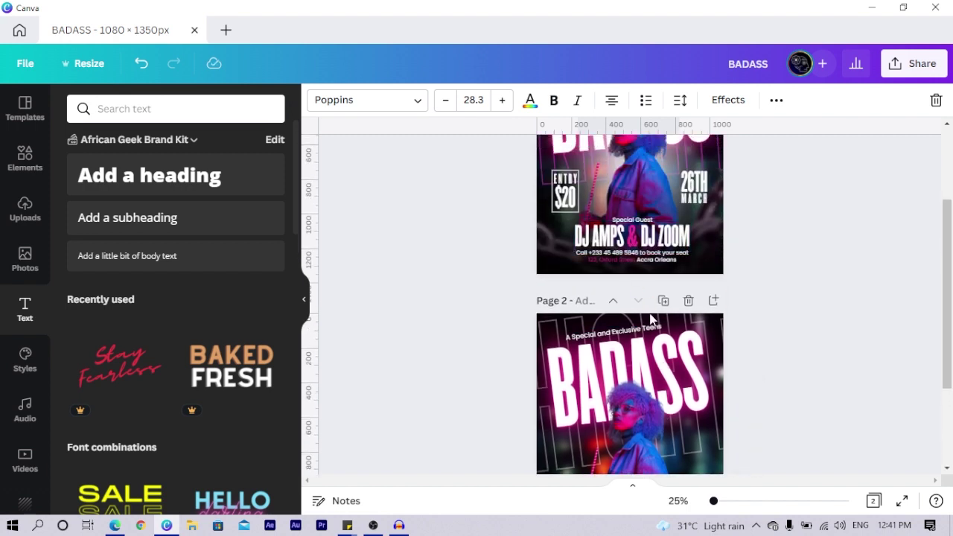
scroll(650, 320, "down", 3)
scroll(644, 237, "up", 2)
left_click(653, 180)
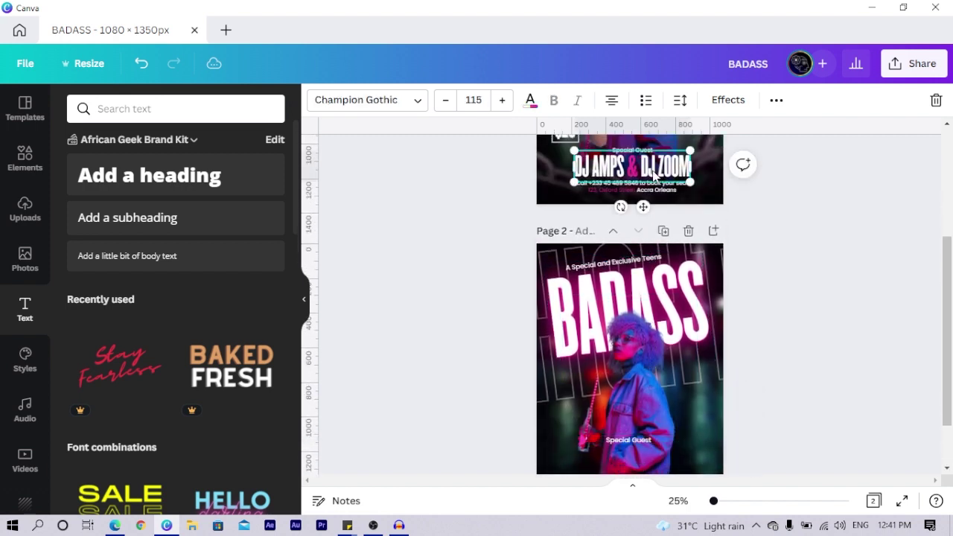
scroll(652, 177, "down", 1)
scroll(652, 178, "up", 1)
left_click(652, 192)
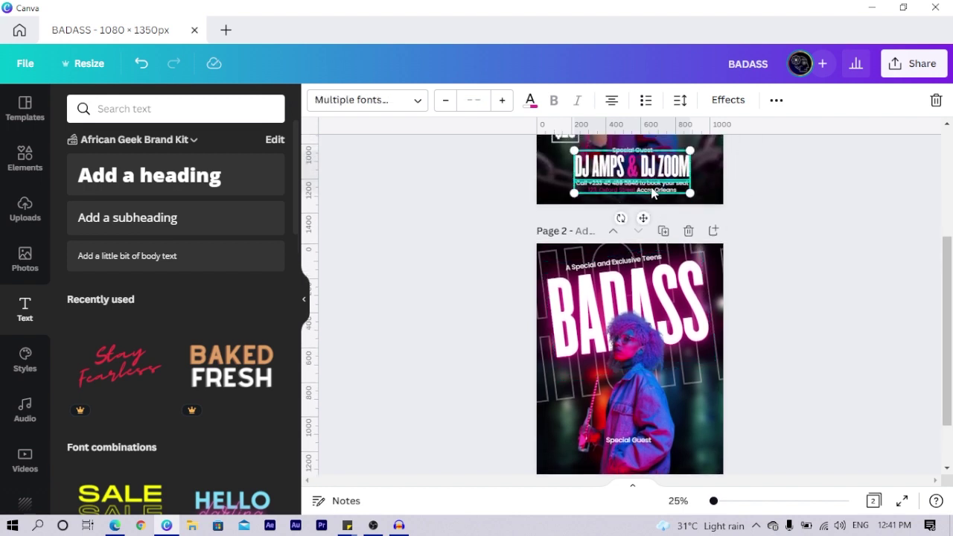
scroll(631, 359, "down", 2)
left_click(625, 359)
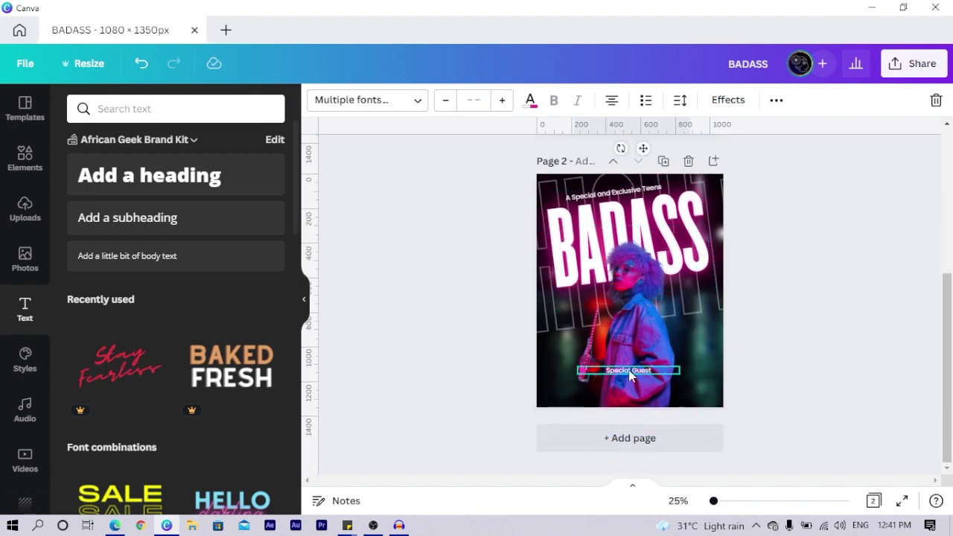
left_click_drag(623, 356, 624, 346)
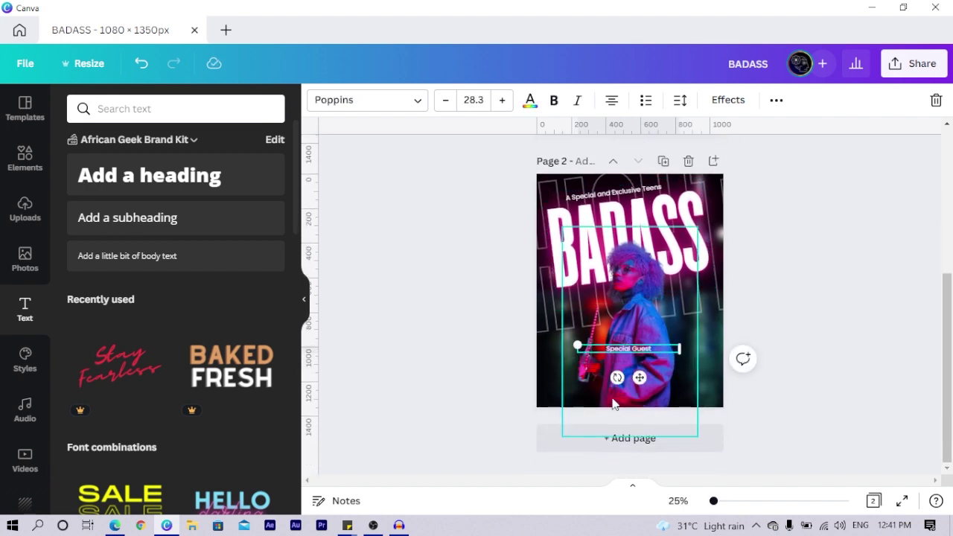
Copy page 1's DJ names, booking contact and address lines onto page 2, and center the Special Guest line just above the DJ names
left_click_drag(614, 404, 637, 387)
left_click(464, 356)
left_click(679, 358)
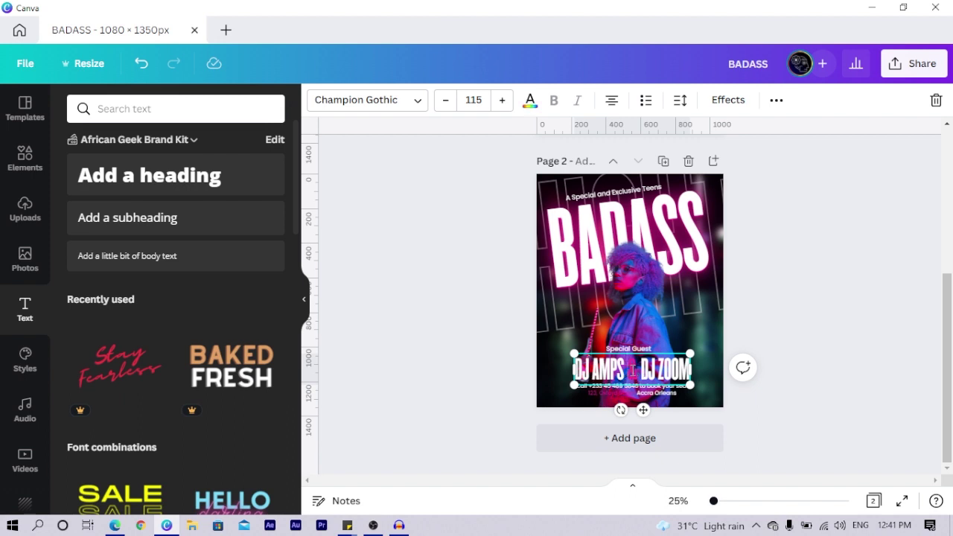
left_click(453, 374)
left_click(637, 371)
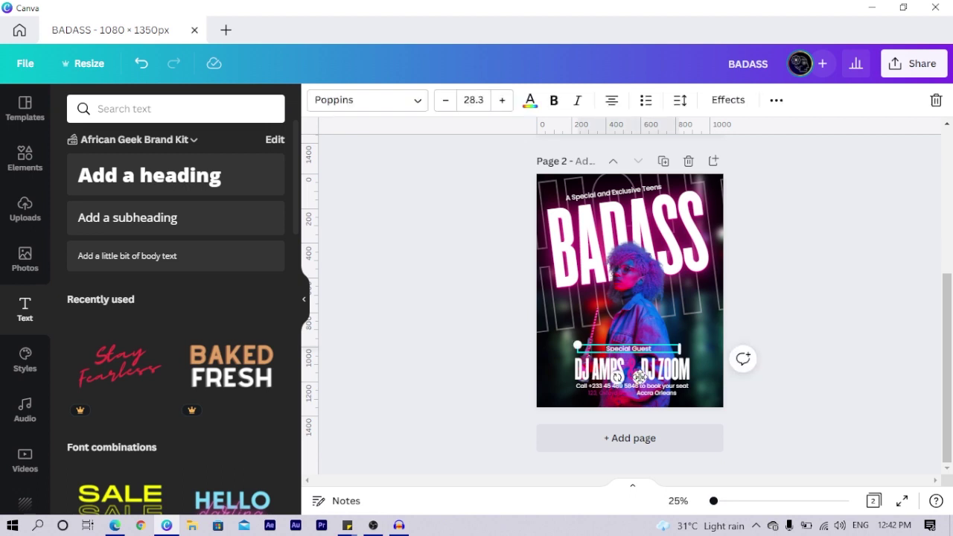
left_click_drag(639, 376, 642, 381)
left_click(416, 360)
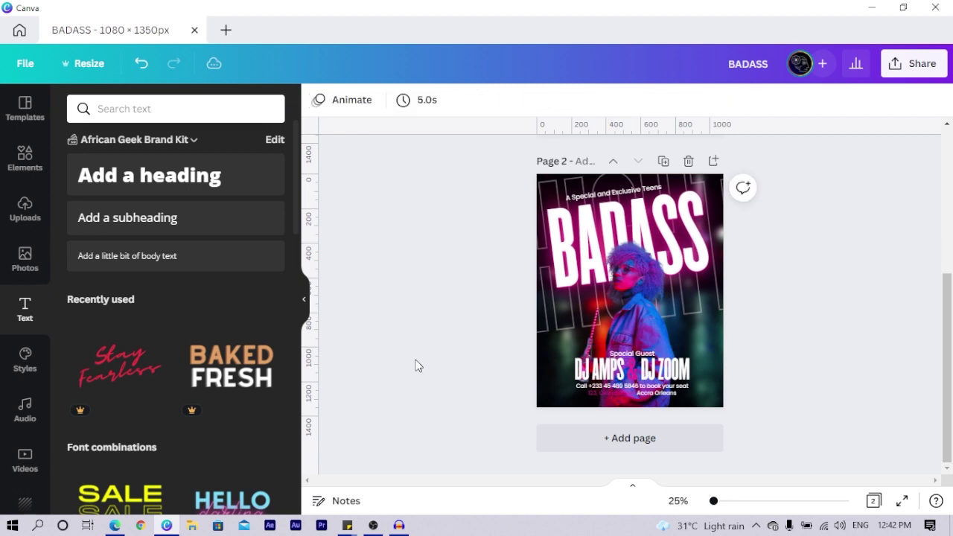
Search the elements library for "gradient to white"
left_click(15, 159)
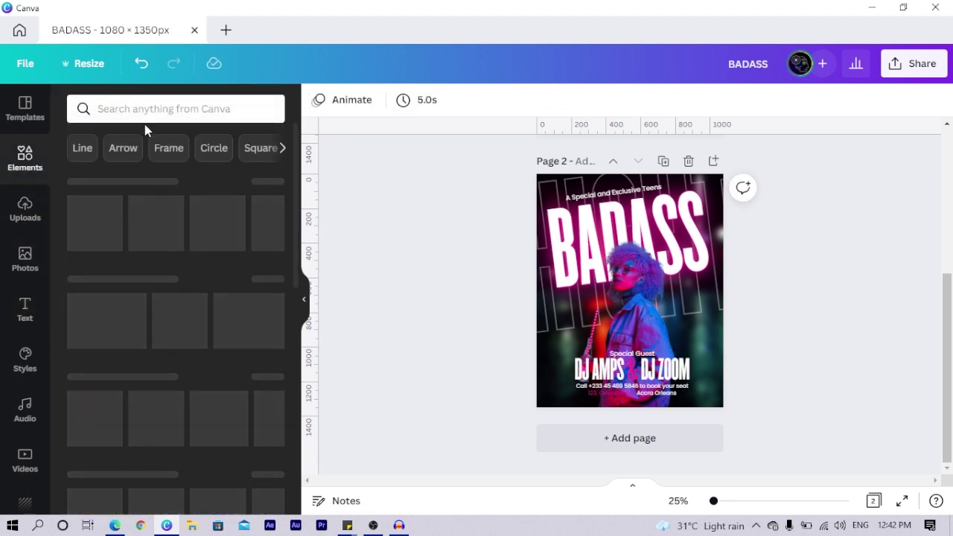
left_click(157, 111)
type("gradie")
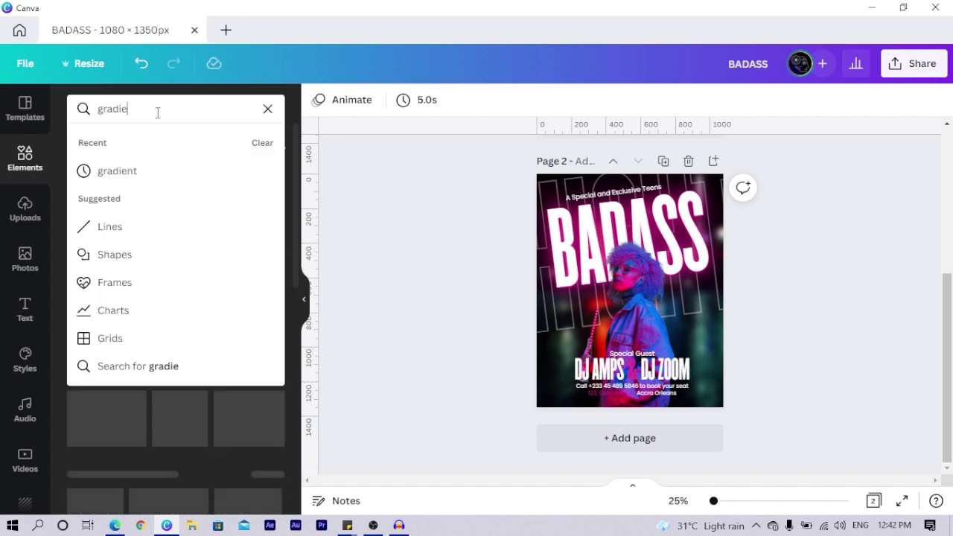
type("nt tp")
key("BackSpace")
type("o white")
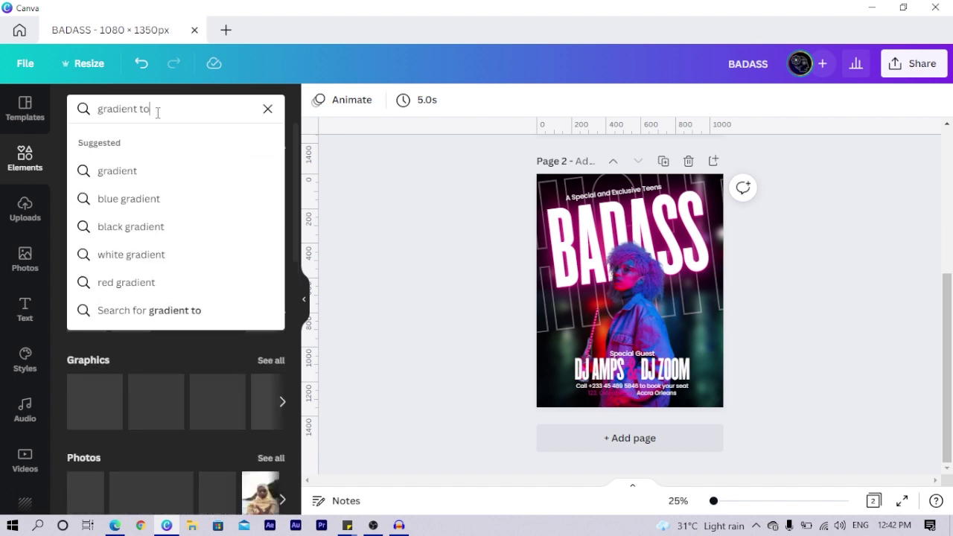
key("Return")
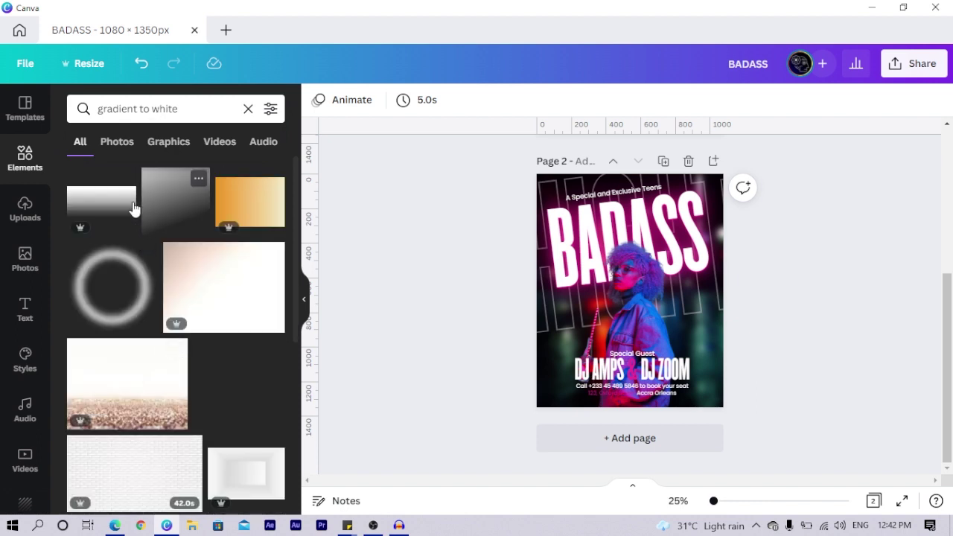
Try a gradient that fades down to white over the middle of page 2, and delete it
scroll(178, 415, "down", 3)
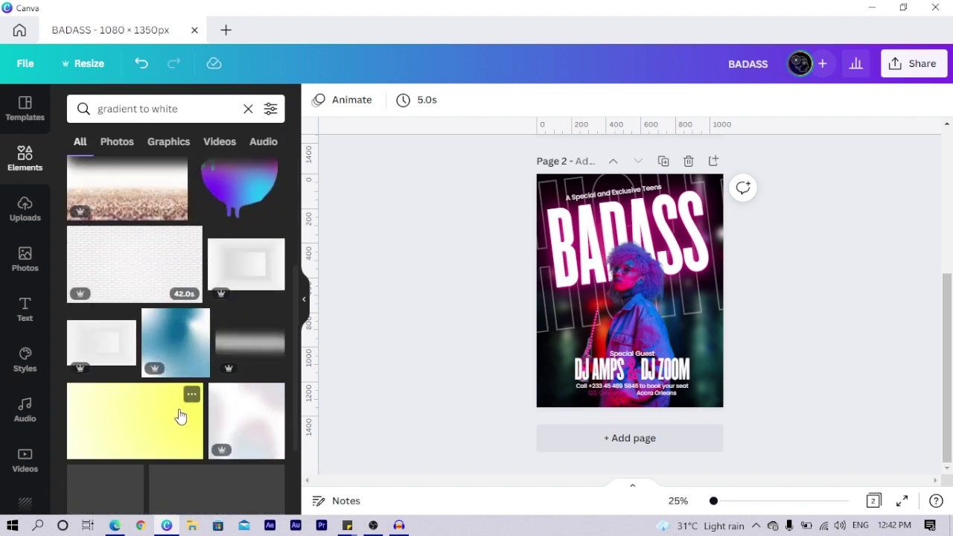
scroll(223, 351, "down", 2)
scroll(229, 352, "down", 2)
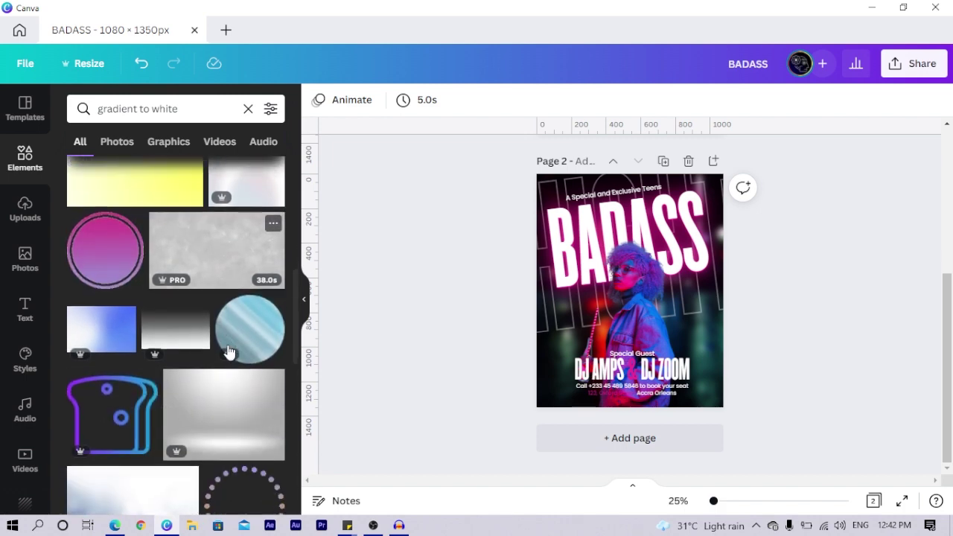
scroll(245, 399, "down", 1)
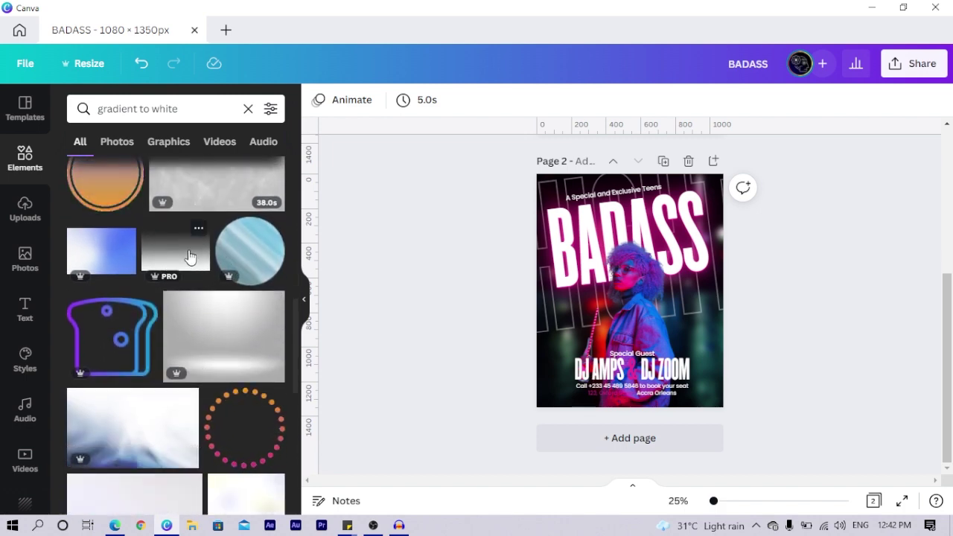
left_click(191, 259)
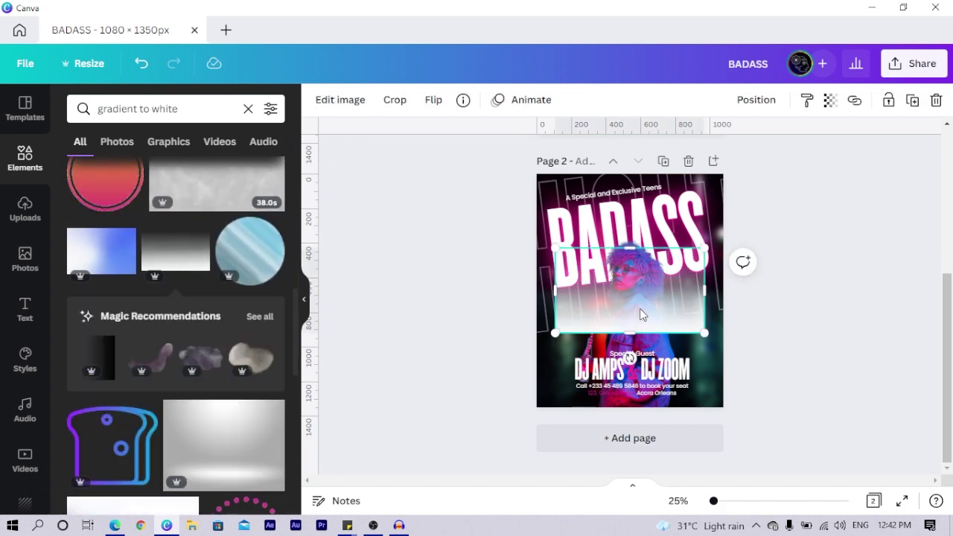
scroll(266, 314, "up", 2)
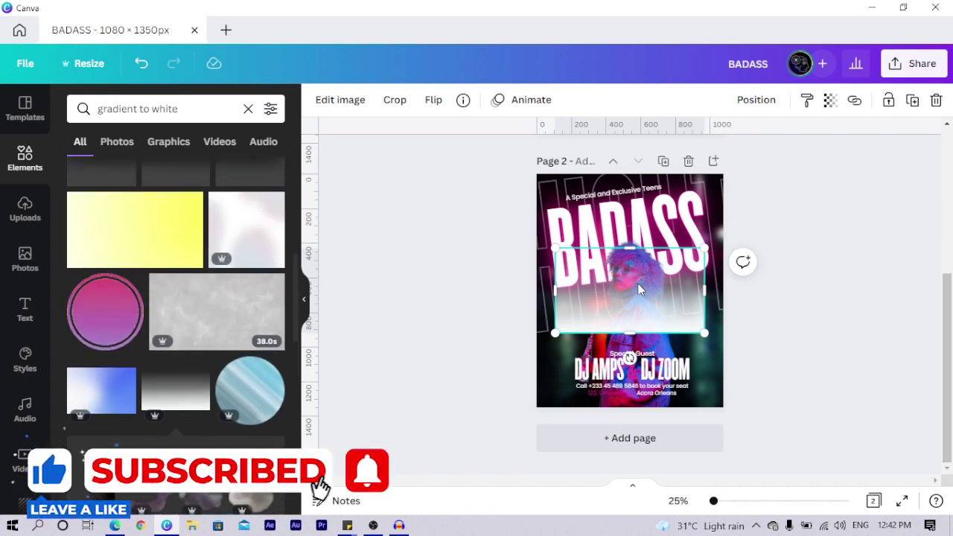
key("Delete")
Limit the gradient results to graphics, try the first white-to-transparent gradient on page 2, and delete it
scroll(145, 275, "down", 3)
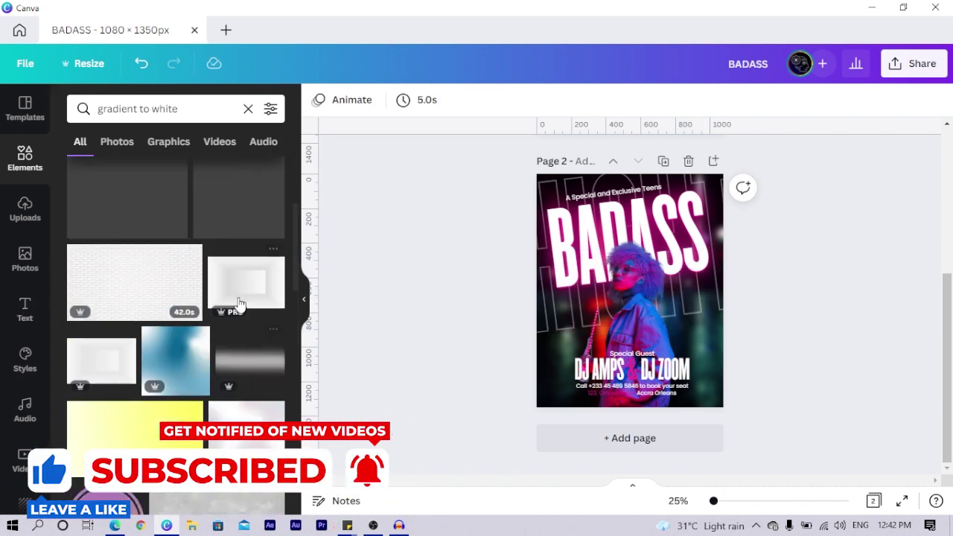
scroll(193, 320, "down", 2)
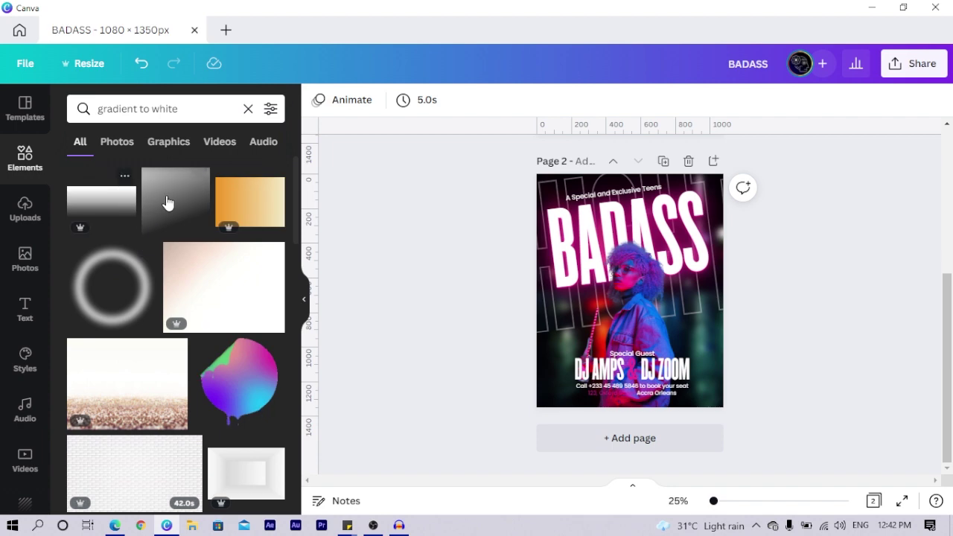
left_click(165, 141)
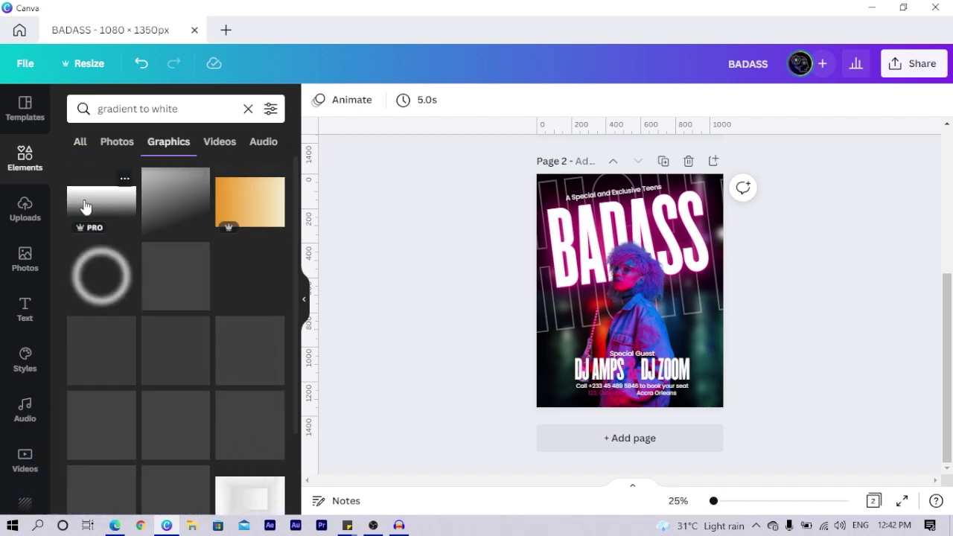
left_click(85, 206)
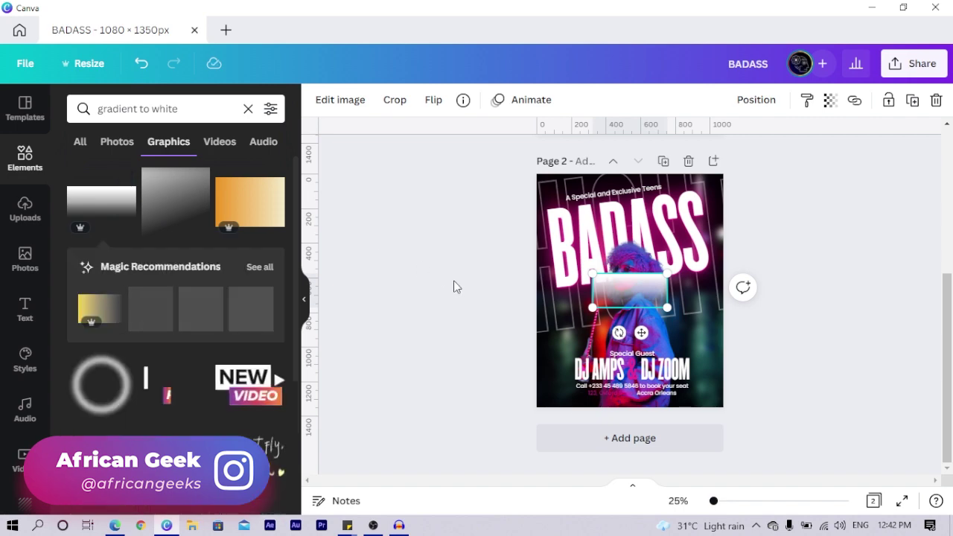
key("Delete")
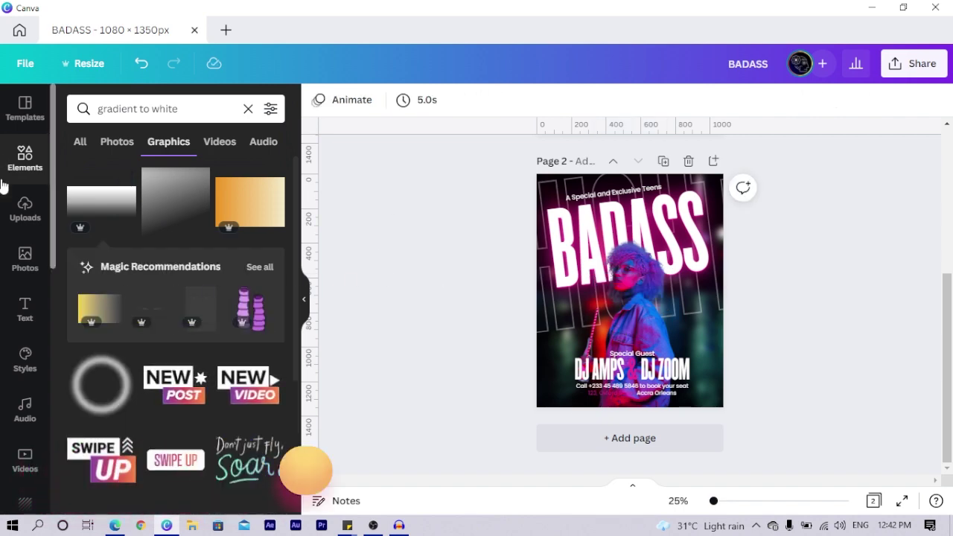
Add the uploaded black fade image behind page 2's event text and stretch it across the full width, from the title down to the lower edge
left_click(24, 210)
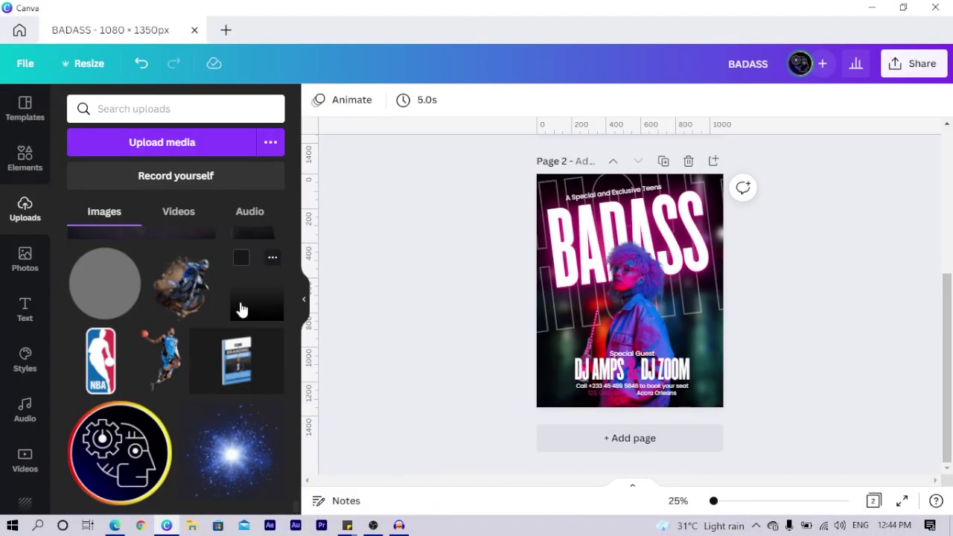
left_click(242, 309)
left_click_drag(646, 329, 599, 376)
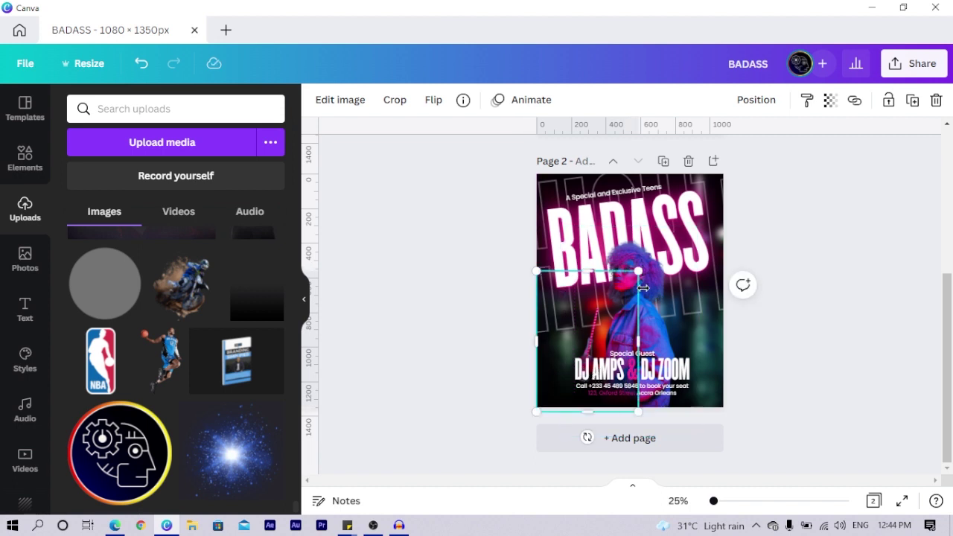
left_click_drag(638, 270, 641, 218)
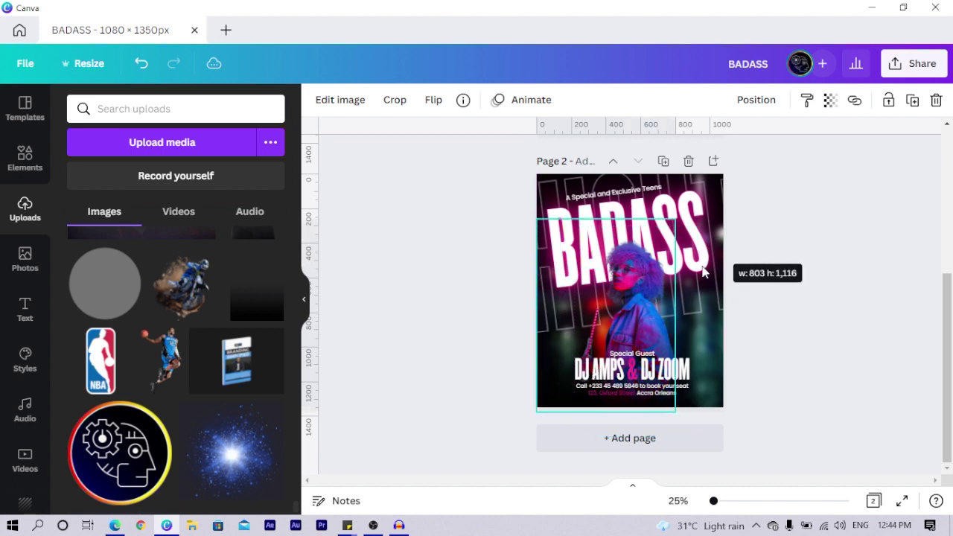
left_click_drag(641, 312, 730, 299)
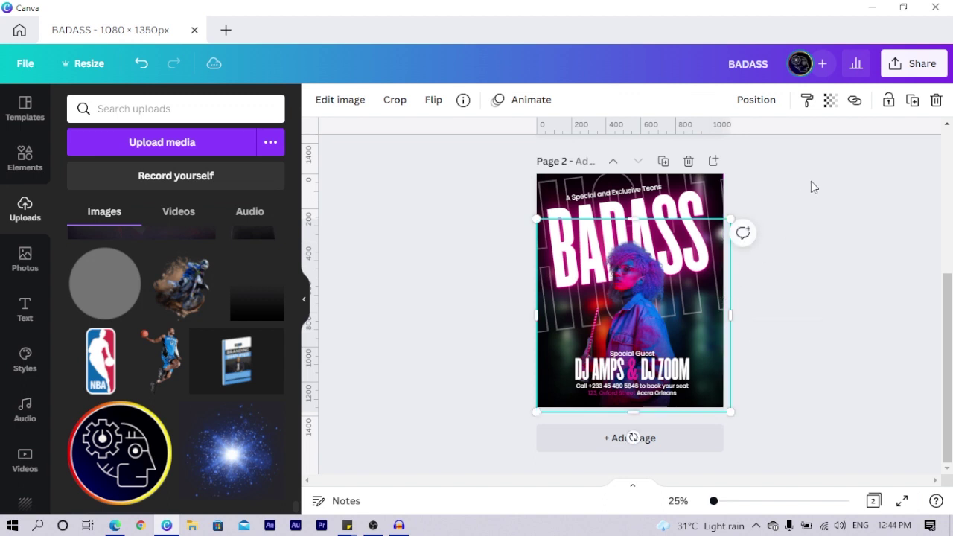
Center the black fade image horizontally on page 2, and check its crop area without changing it
left_click(753, 100)
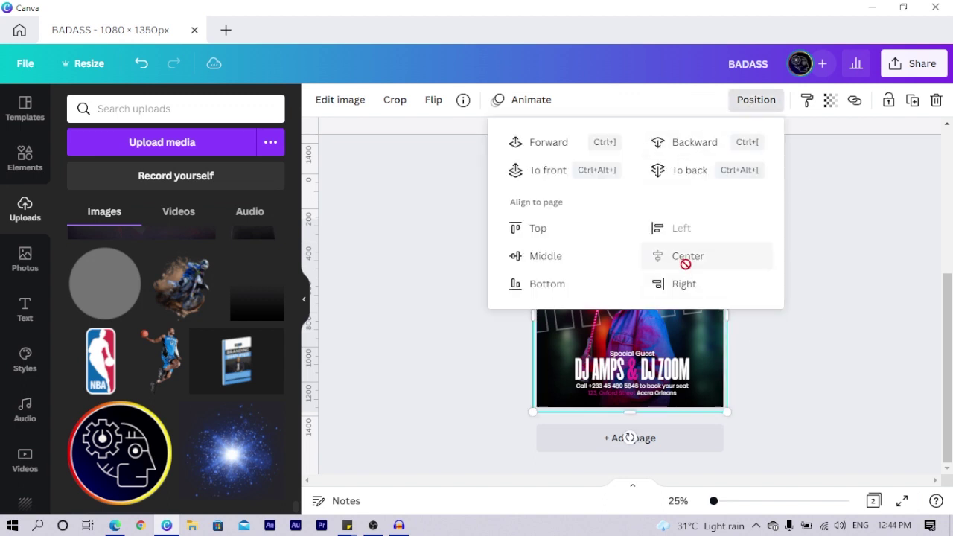
left_click(394, 404)
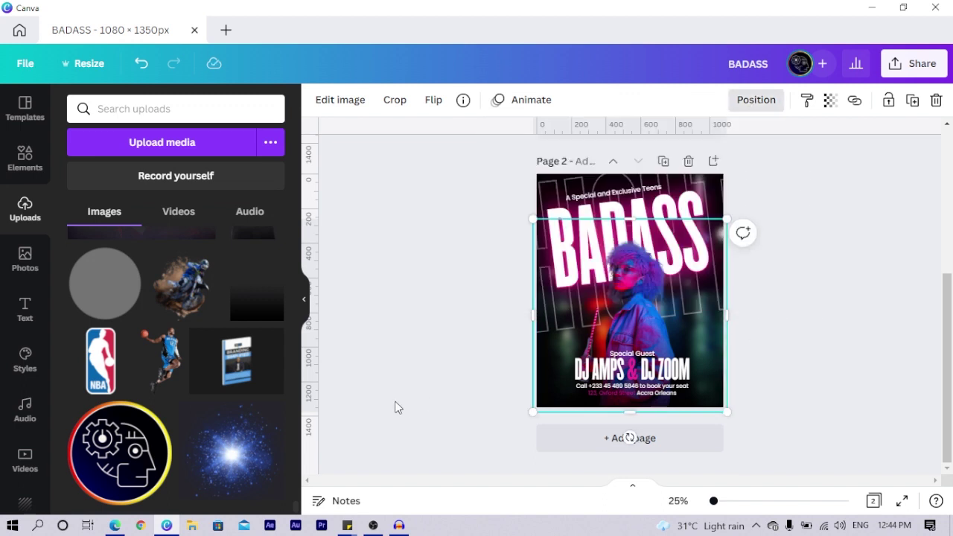
double_click(552, 389)
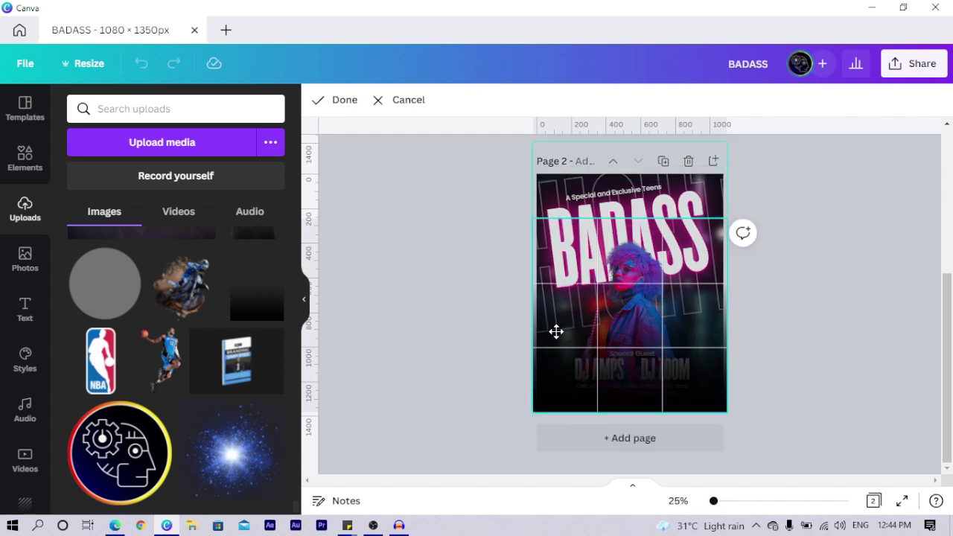
left_click(448, 368)
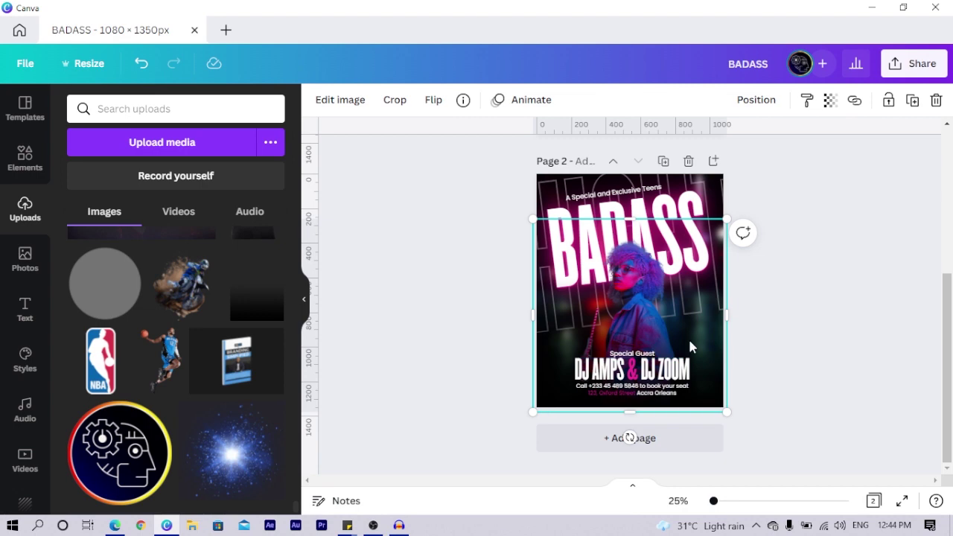
Copy the boxed ENTRY $20 text and the 26TH MARCH date from page 1 to the same positions on page 2
scroll(797, 358, "up", 4)
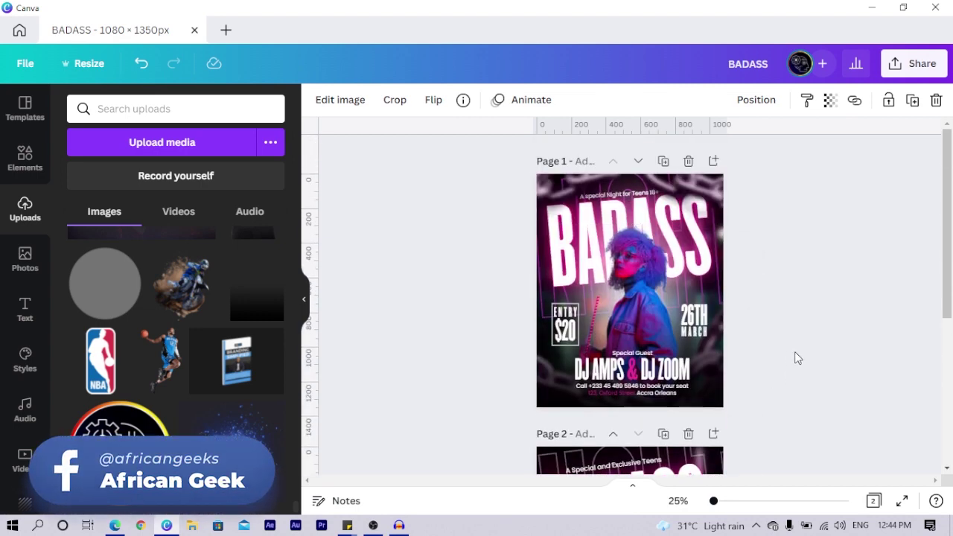
left_click(693, 322)
left_click(566, 328, "shift")
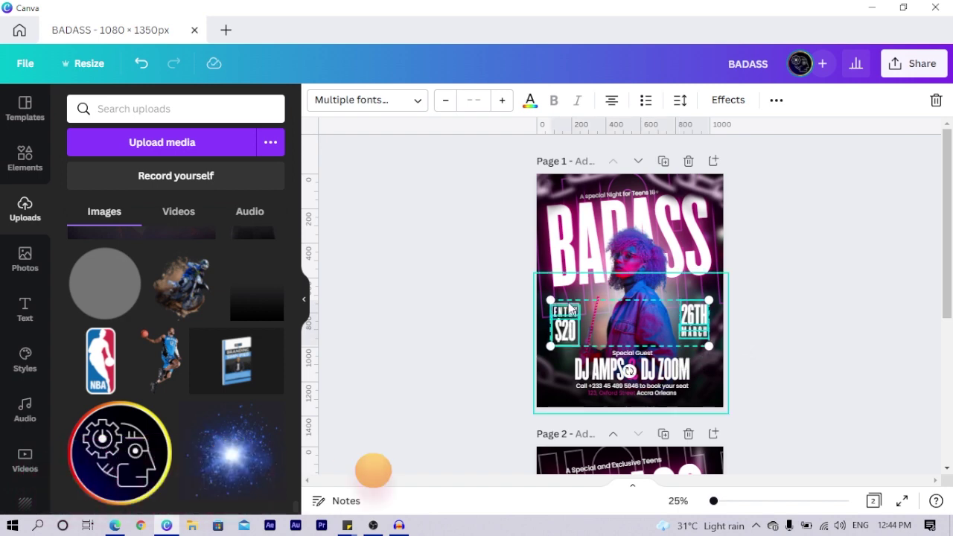
scroll(569, 309, "down", 5)
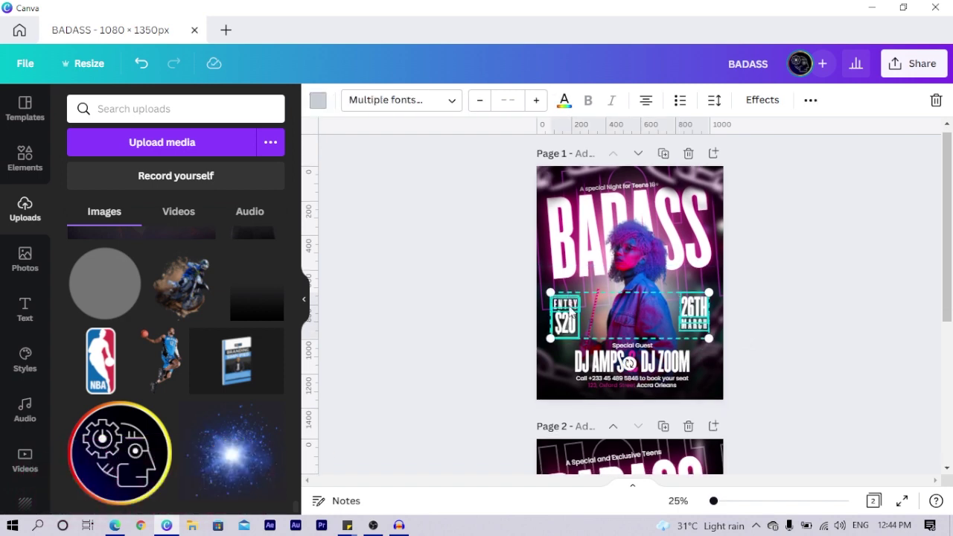
left_click(555, 320)
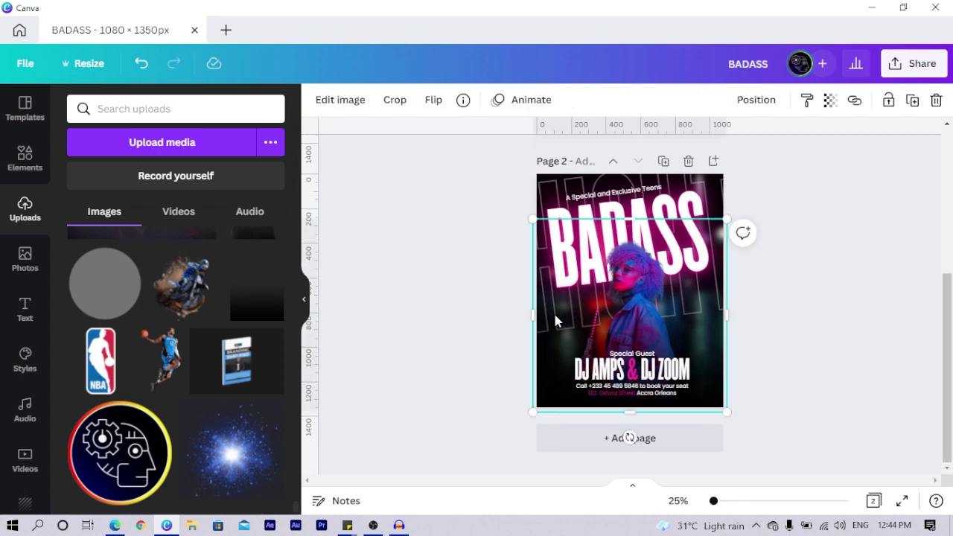
left_click(457, 293)
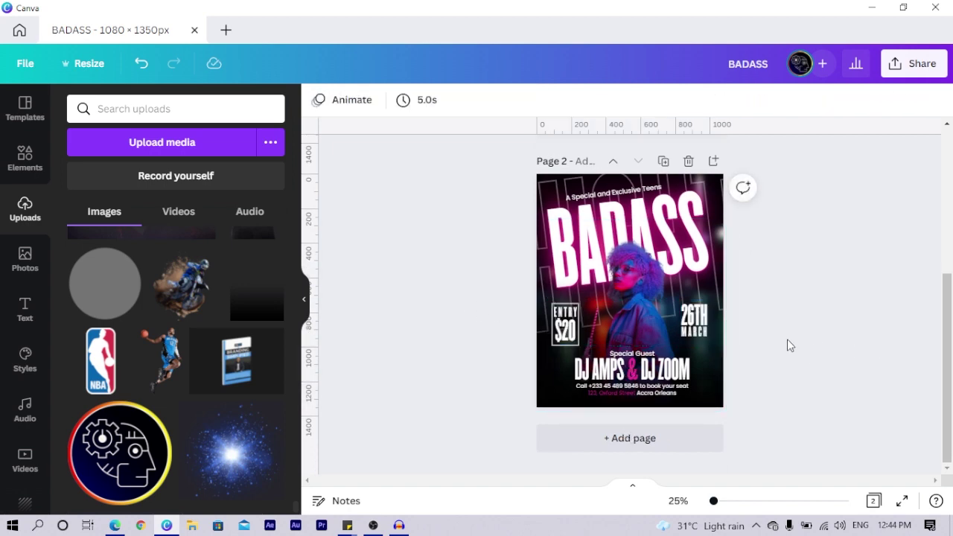
Compare page 2 with the design on page 1, and search the graphics elements for "chain"
scroll(787, 339, "up", 5)
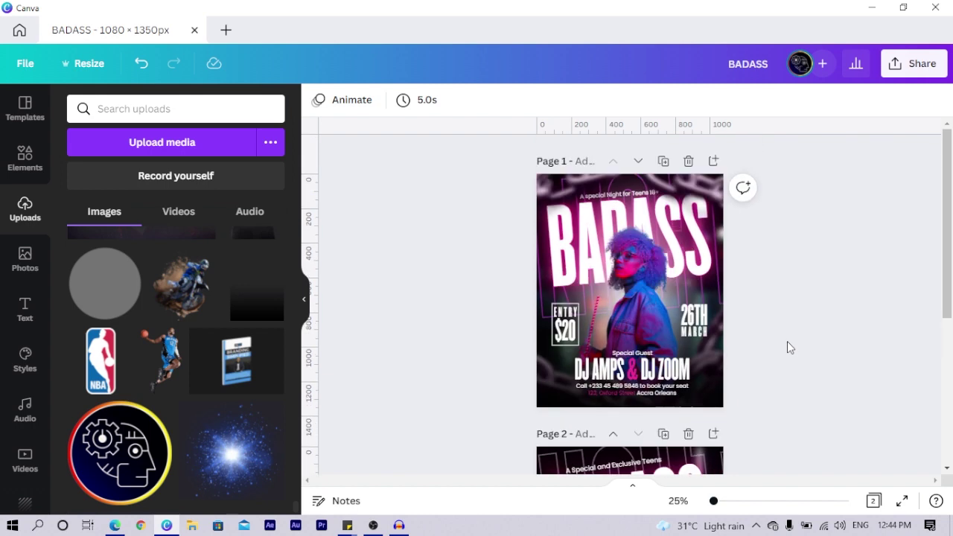
scroll(788, 344, "down", 5)
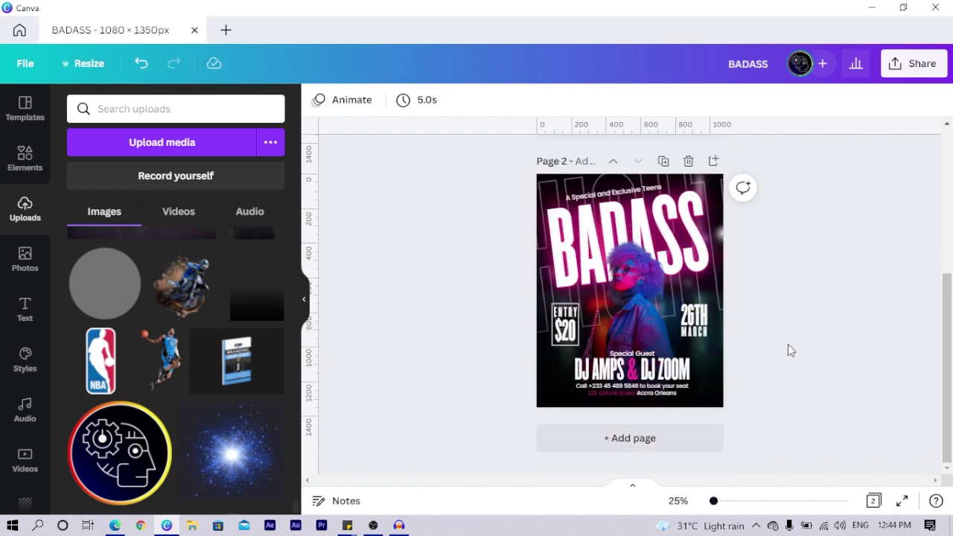
left_click(15, 170)
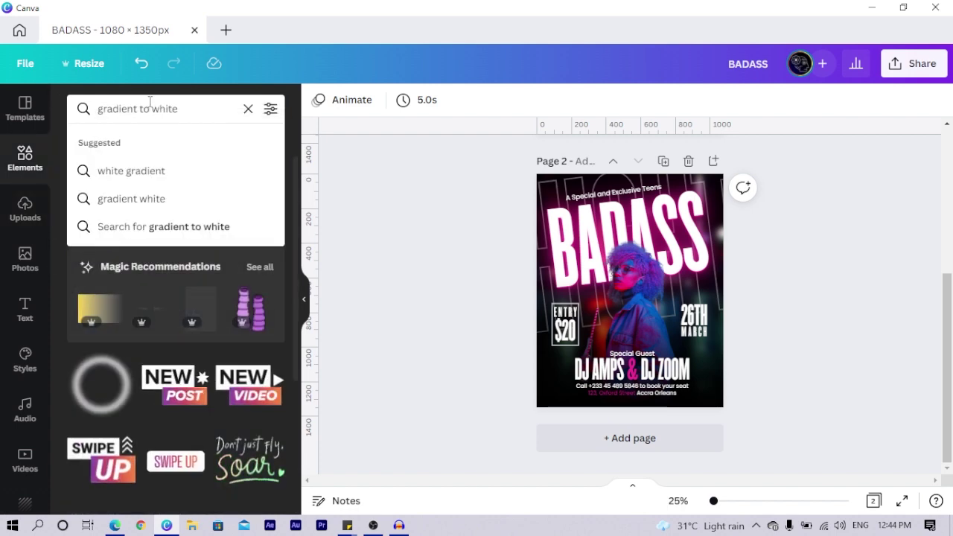
triple_click(149, 99)
type("chain")
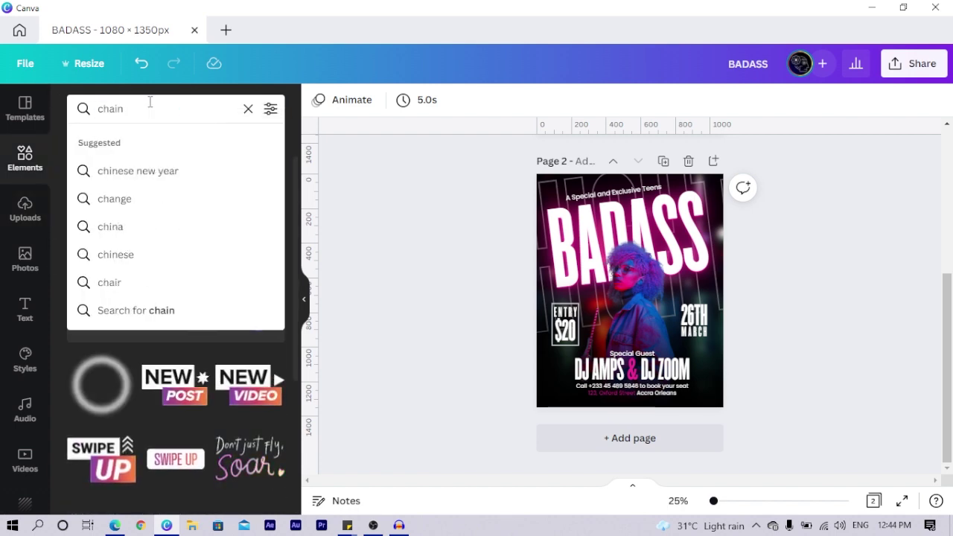
key("Return")
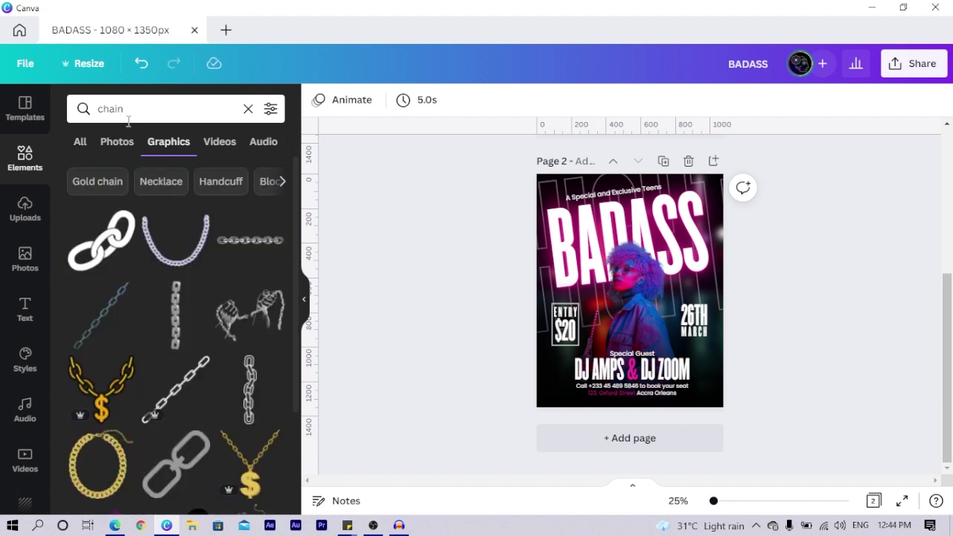
Browse the photo results for "chain" and filter them to cut-outs only
left_click(115, 146)
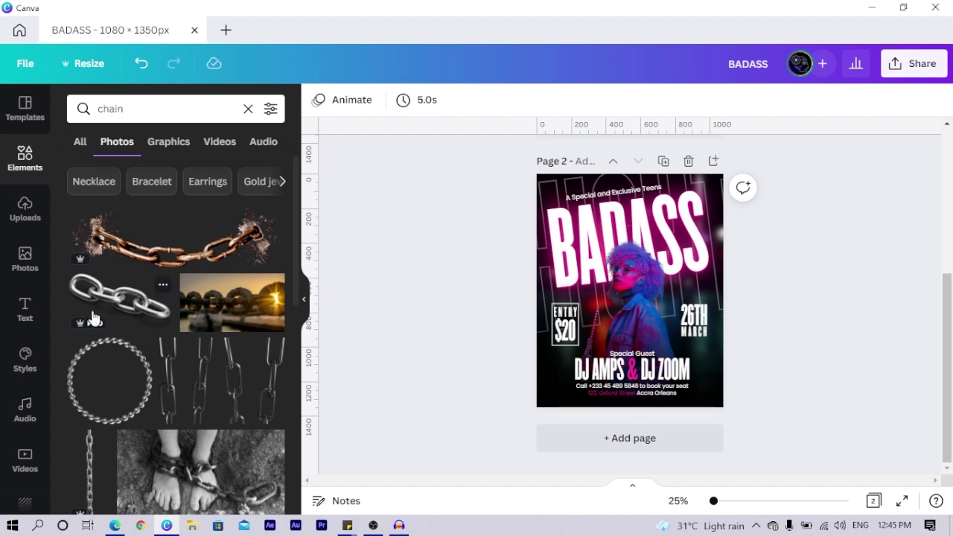
scroll(127, 340, "down", 3)
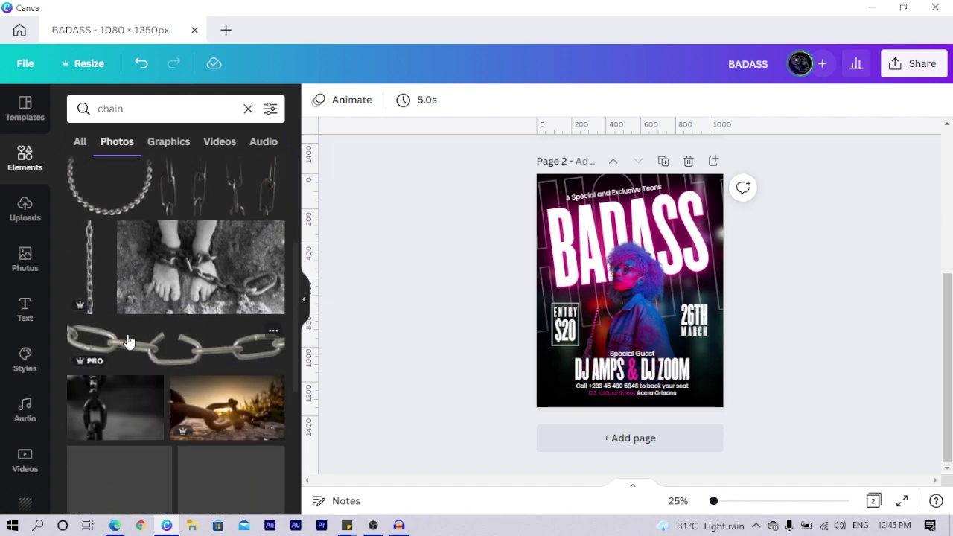
scroll(128, 341, "down", 10)
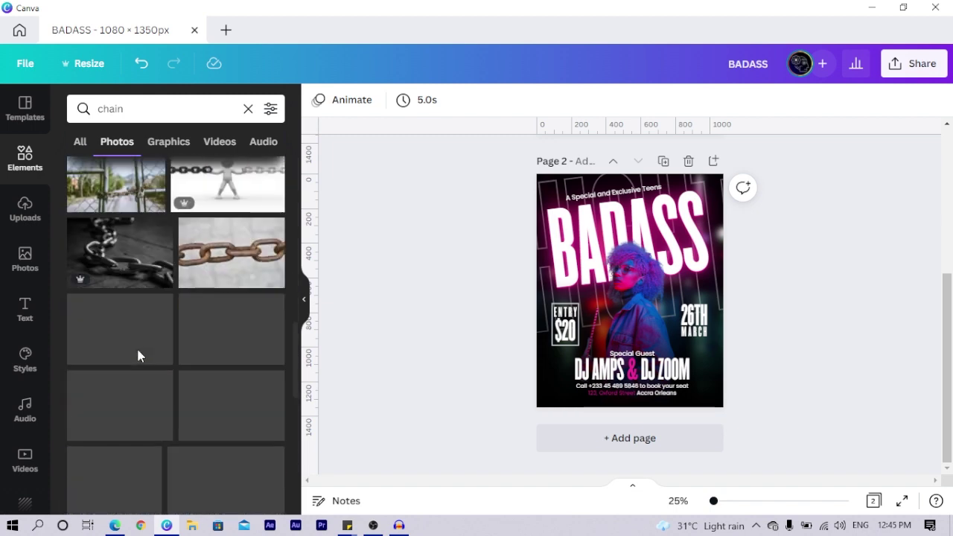
scroll(153, 376, "down", 4)
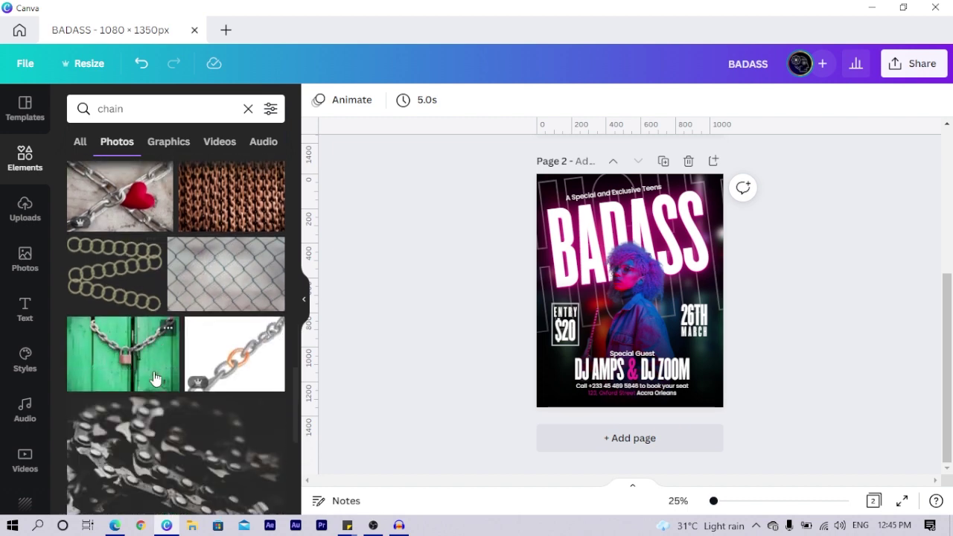
scroll(227, 298, "down", 5)
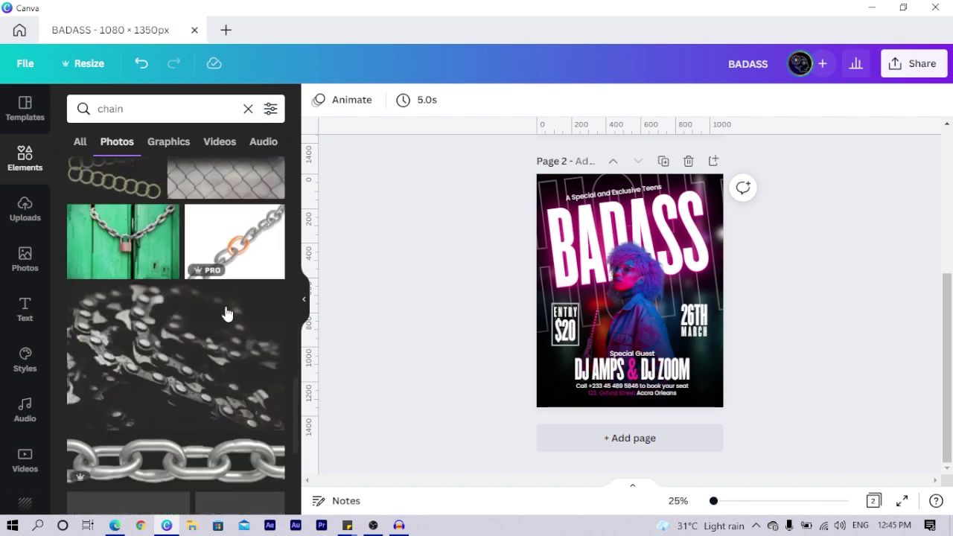
scroll(261, 194, "up", 5)
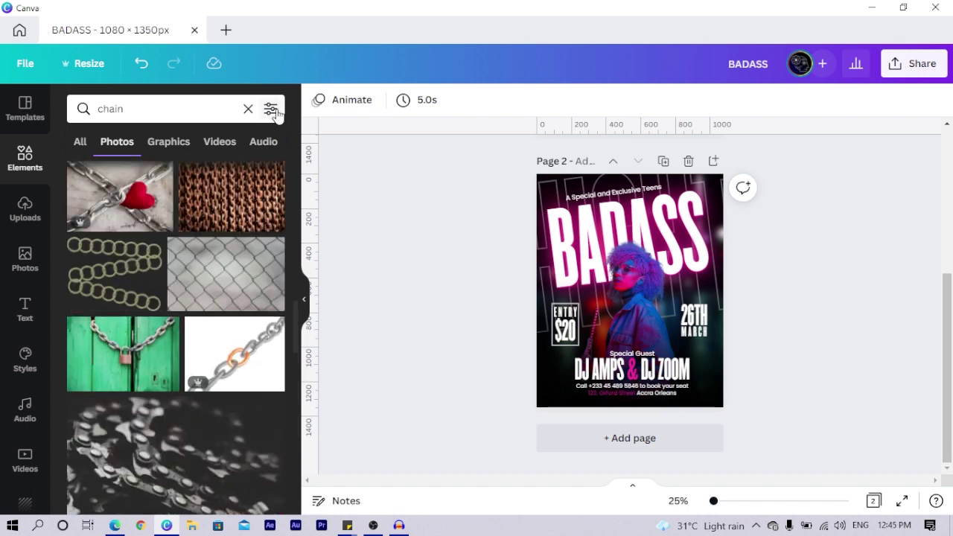
left_click(270, 108)
scroll(119, 416, "down", 2)
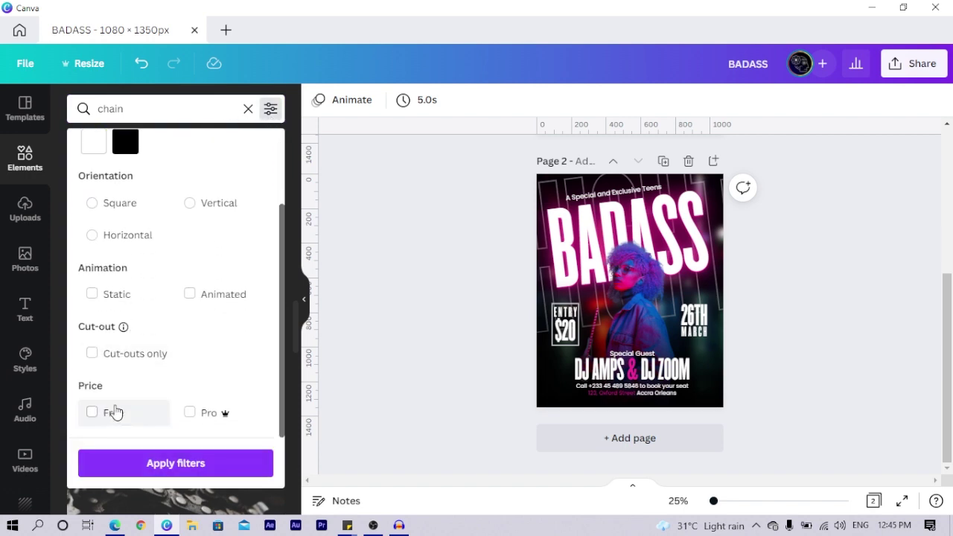
left_click(92, 354)
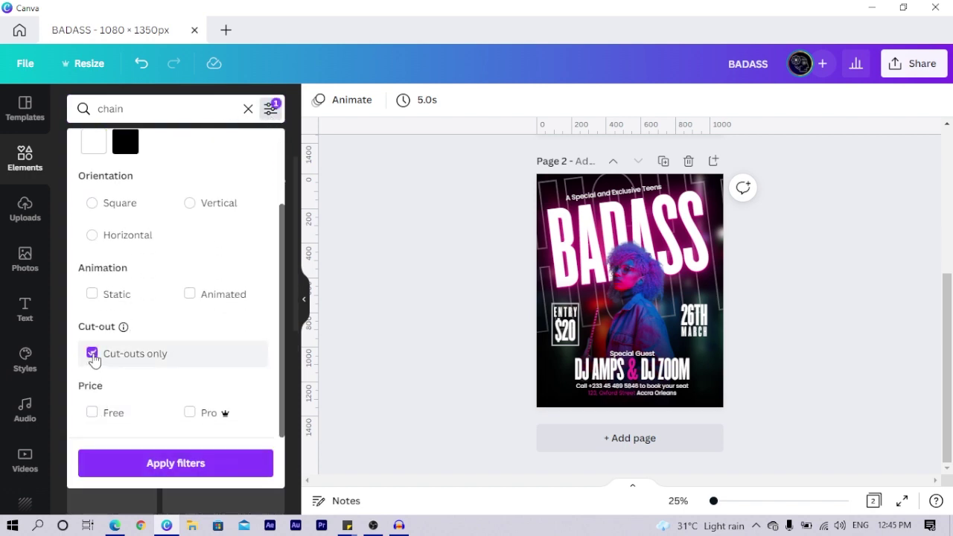
left_click(186, 464)
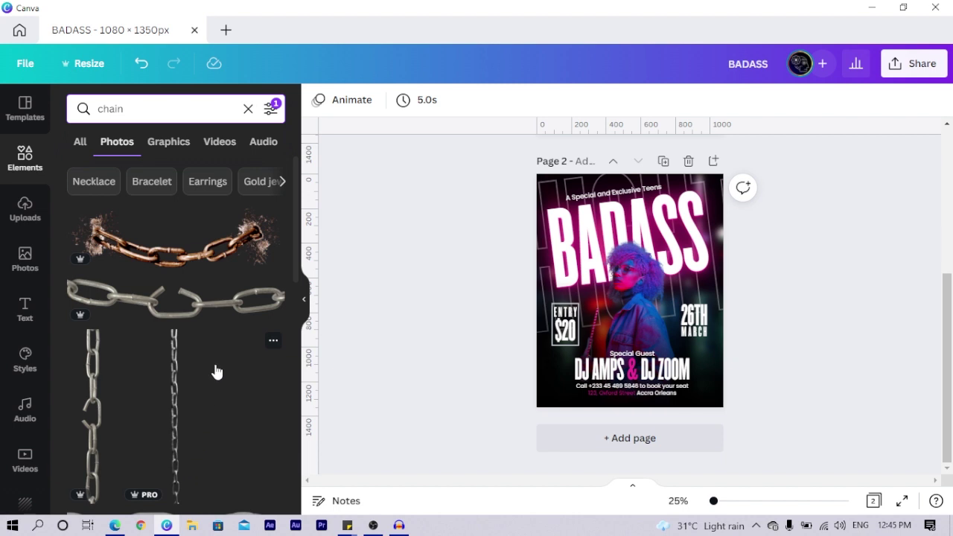
Add the thick horizontal steel chain cut-out to page 2 and place it tilted across the flyer's lower-left corner
scroll(216, 371, "down", 4)
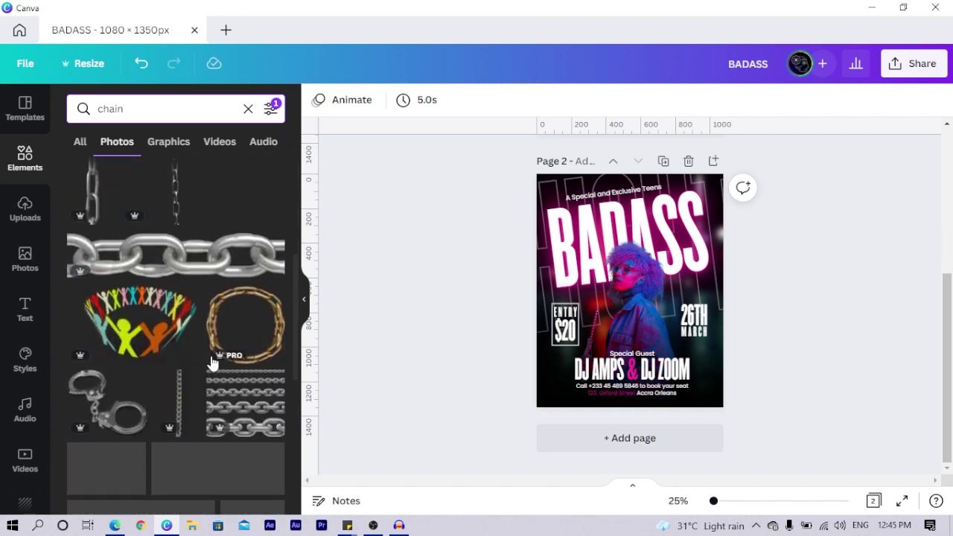
scroll(212, 362, "down", 10)
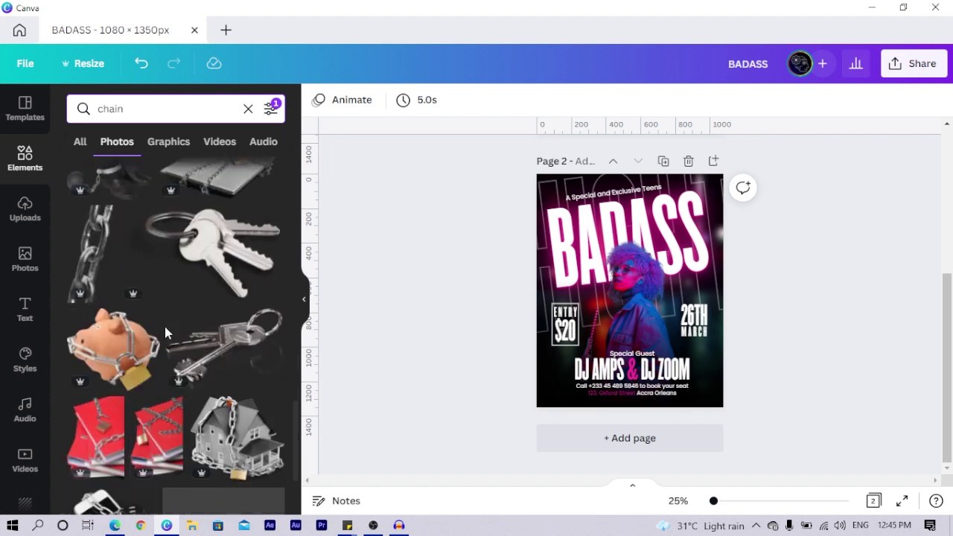
scroll(164, 325, "down", 7)
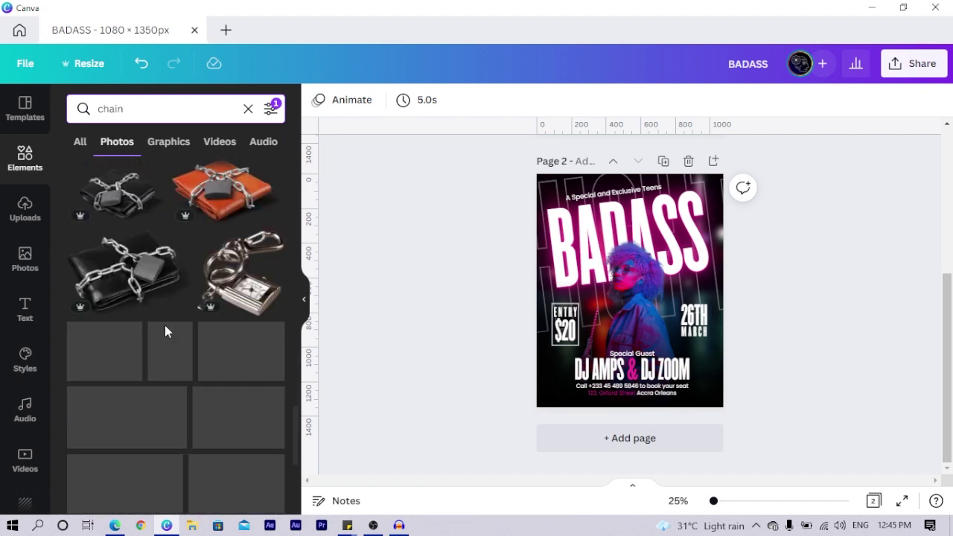
scroll(165, 325, "down", 5)
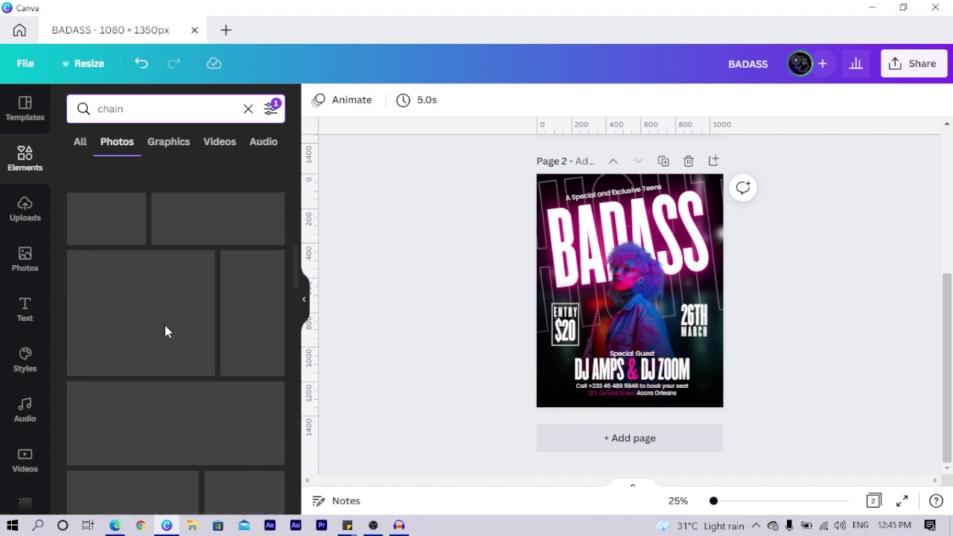
scroll(165, 324, "up", 15)
scroll(196, 304, "down", 1)
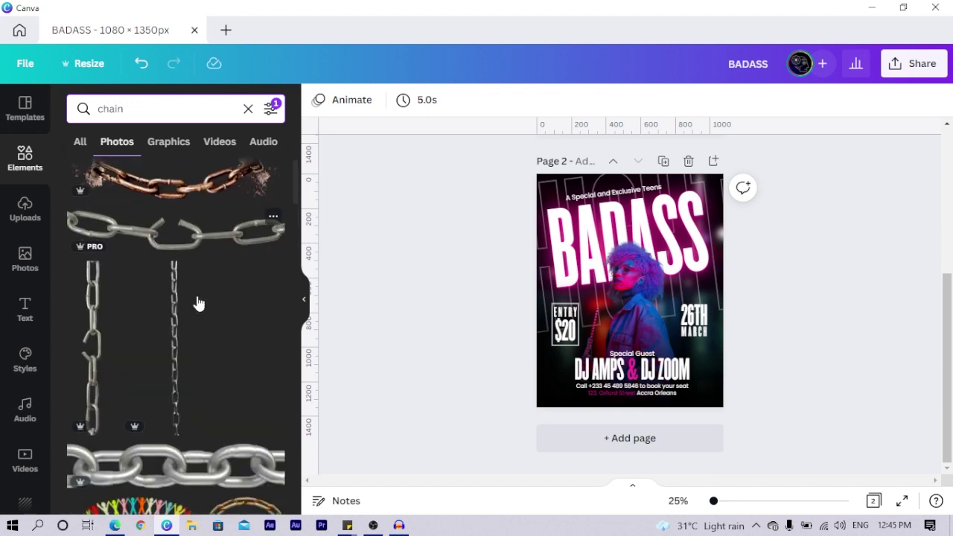
scroll(198, 303, "down", 3)
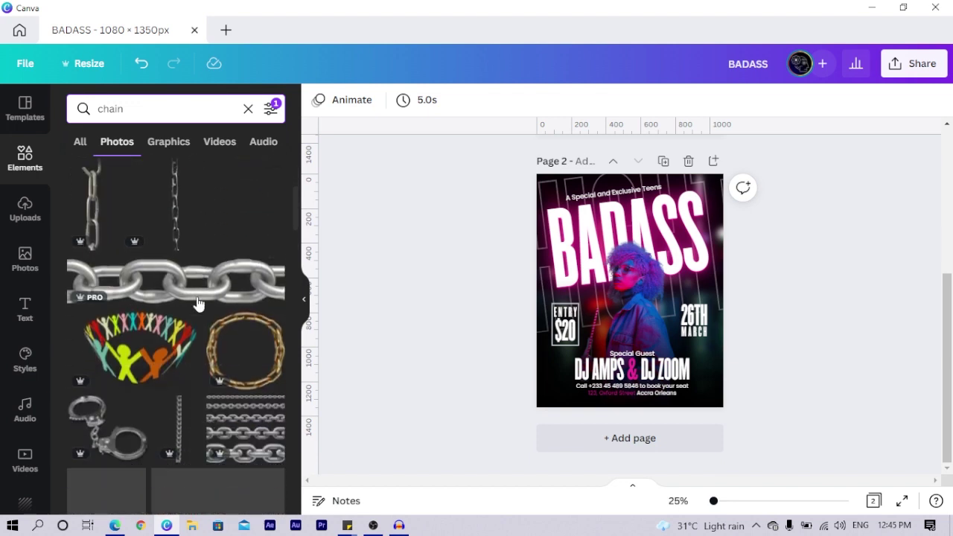
left_click(207, 260)
left_click_drag(617, 330, 558, 382)
Add the upright steel chain from the recently used photos across page 2's lower-right corner, and shift the first chain further off the lower-left corner
scroll(199, 338, "down", 3)
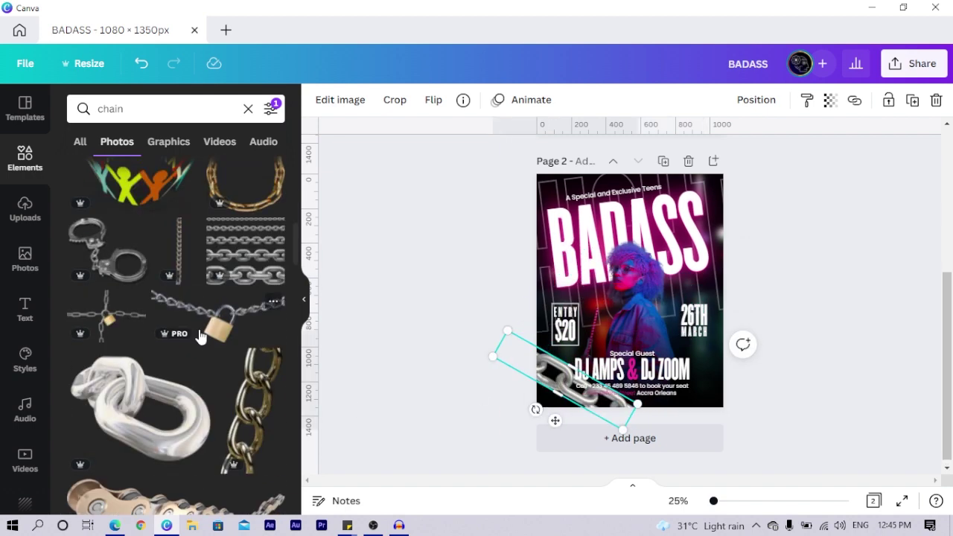
scroll(200, 339, "up", 4)
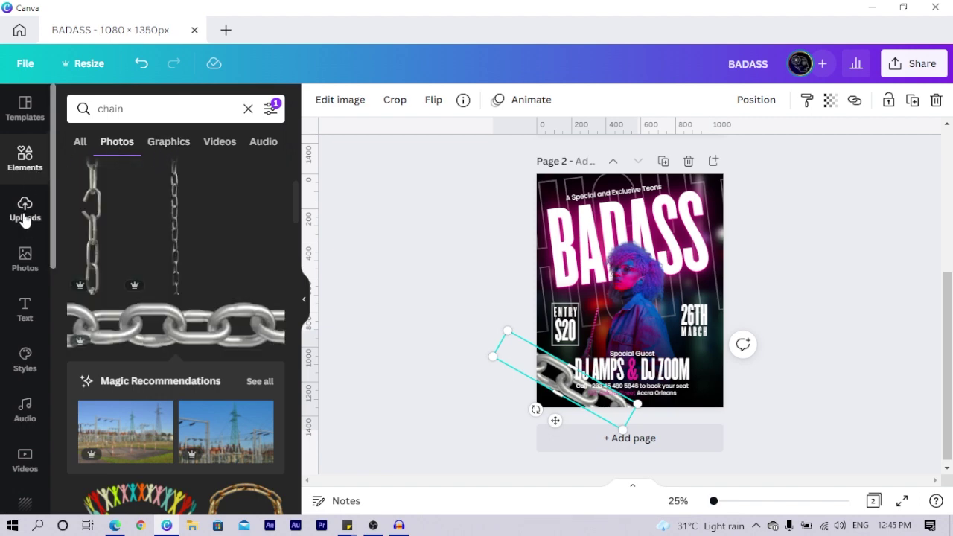
left_click(25, 259)
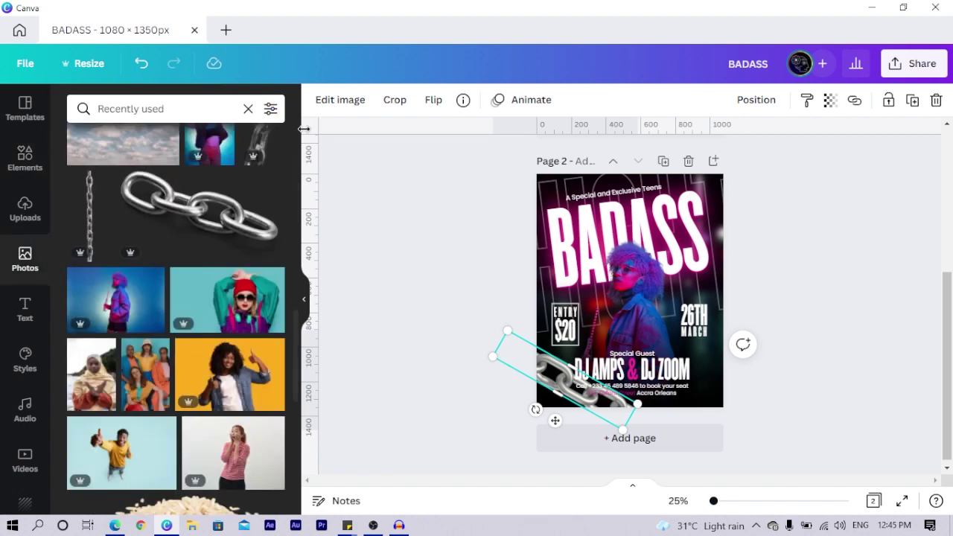
scroll(245, 171, "up", 4)
scroll(251, 386, "down", 3)
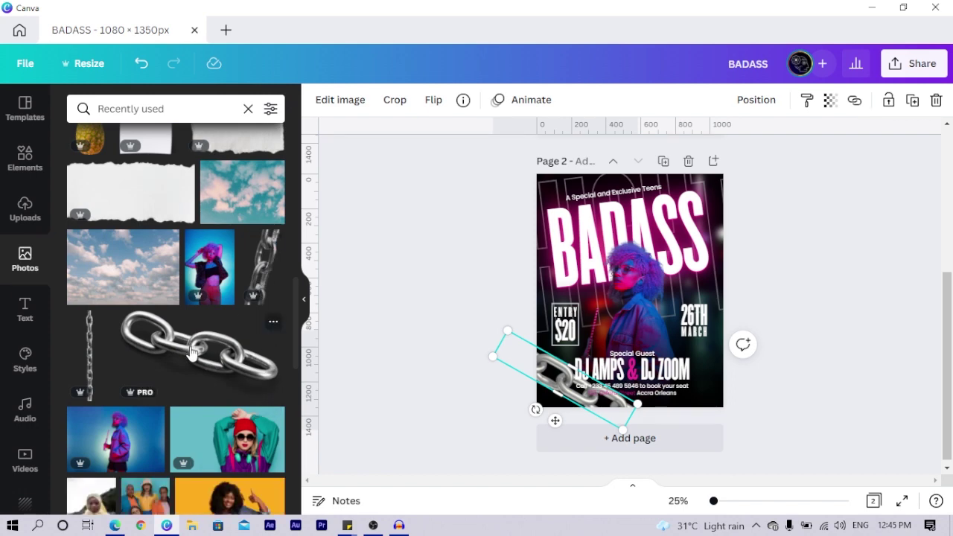
scroll(191, 351, "up", 2)
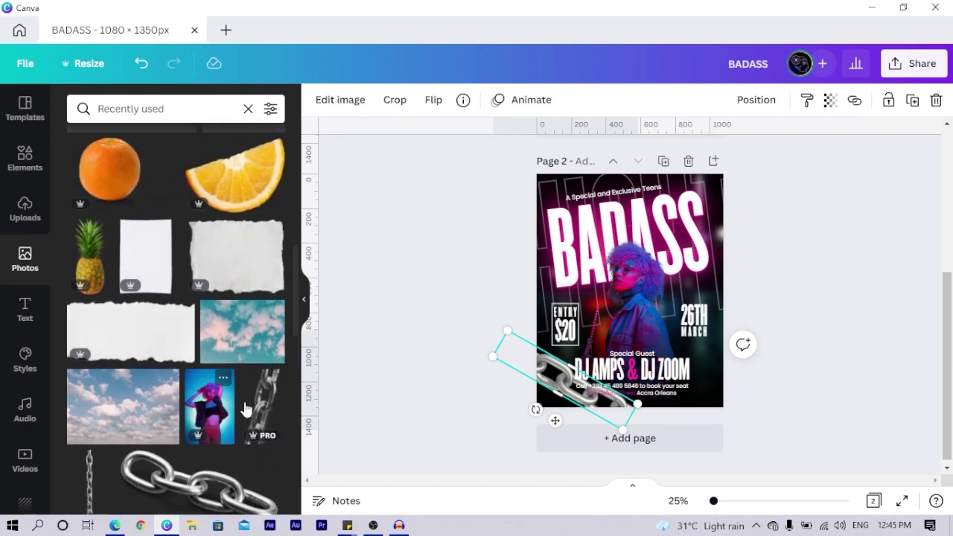
left_click(264, 406)
left_click_drag(628, 384, 620, 428)
left_click_drag(711, 282, 745, 440)
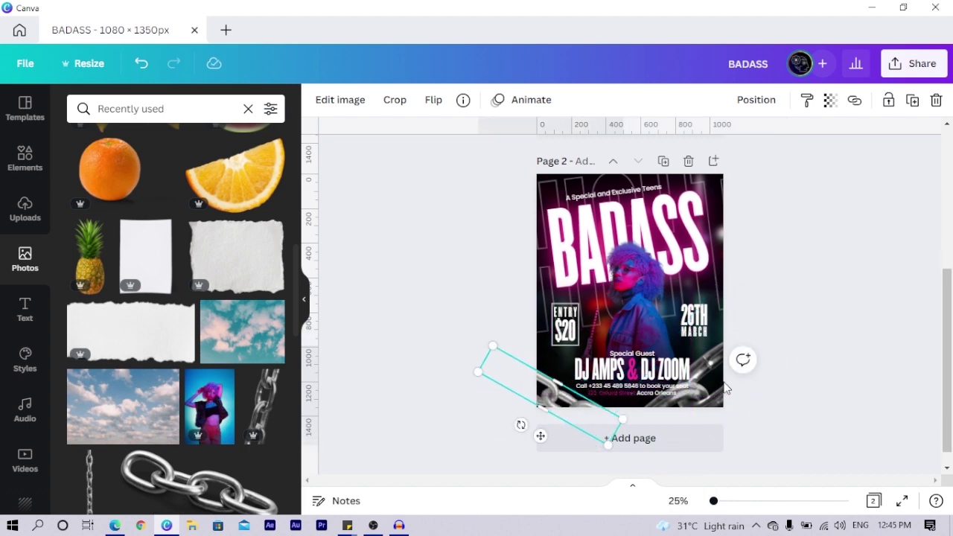
Shrink the lower-right chain and position it over the flyer's lower-right corner, beside the DJ names and below the date
left_click(679, 438)
scroll(704, 438, "down", 1)
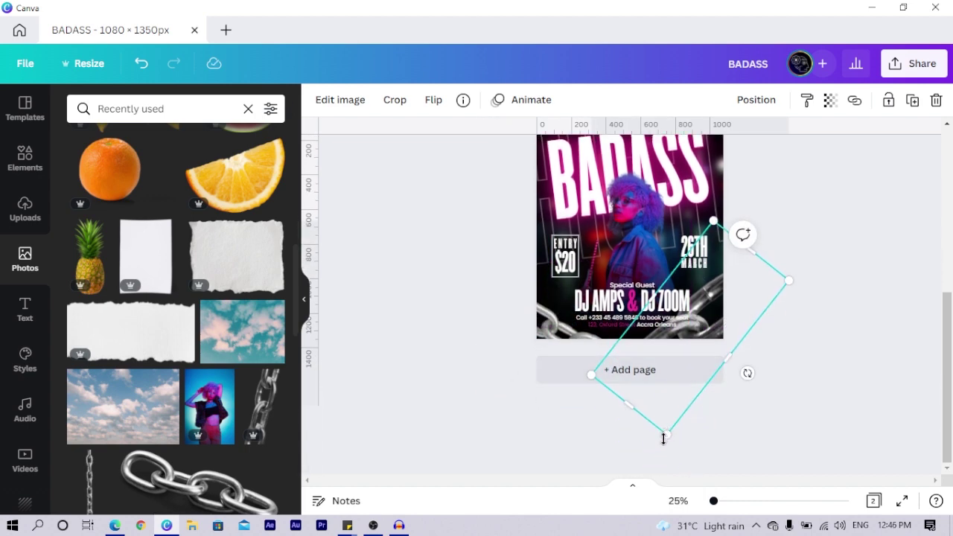
left_click_drag(664, 440, 674, 405)
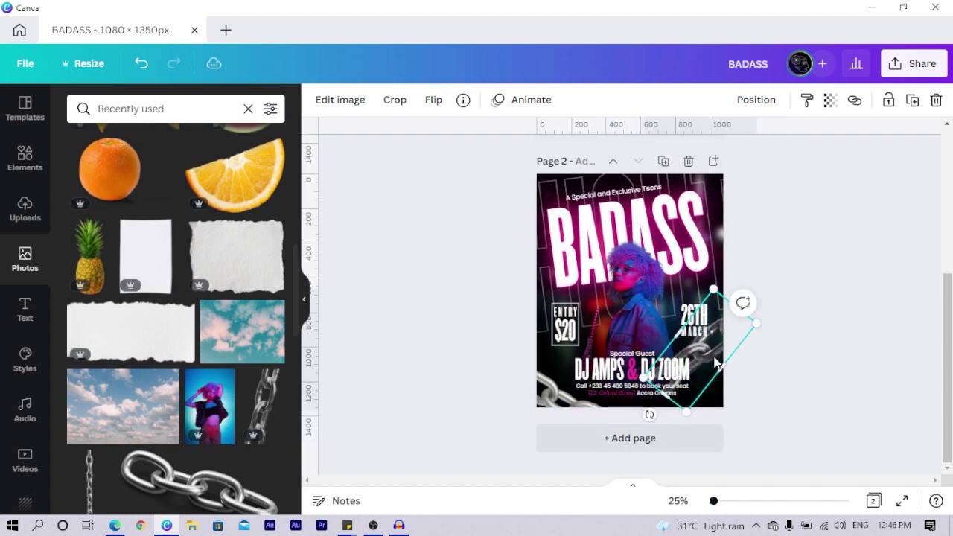
mouse_move(715, 363)
left_mouse_down()
mouse_move(712, 379)
mouse_move(718, 331)
mouse_move(719, 370)
left_mouse_up()
scroll(772, 386, "up", 2)
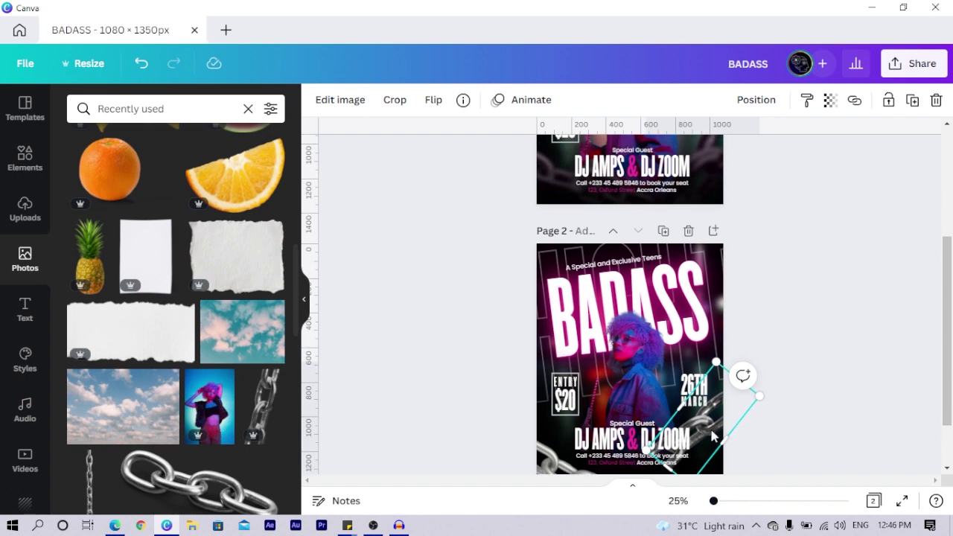
left_click_drag(711, 425, 708, 447)
scroll(598, 480, "down", 2)
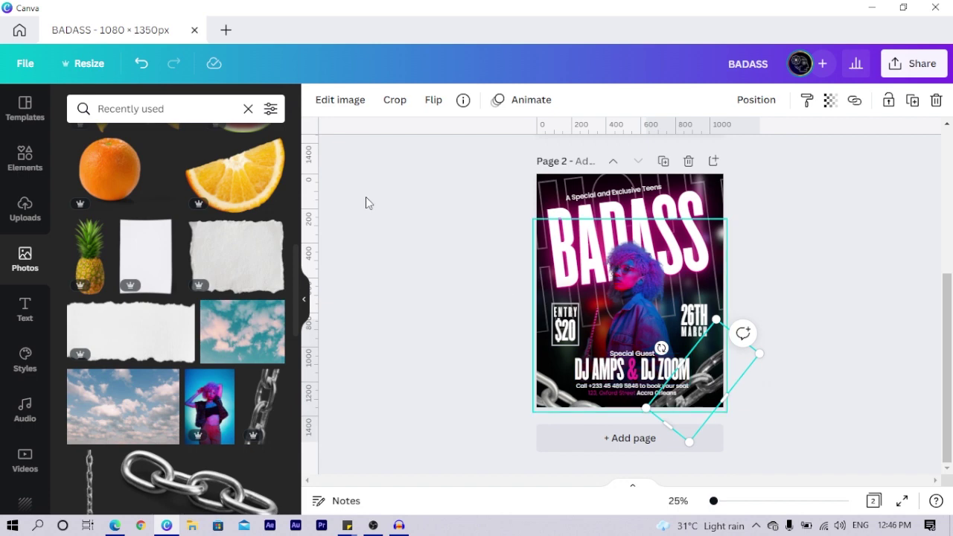
Set the lower-right chain's blur to 30
left_click(360, 105)
left_click(173, 225)
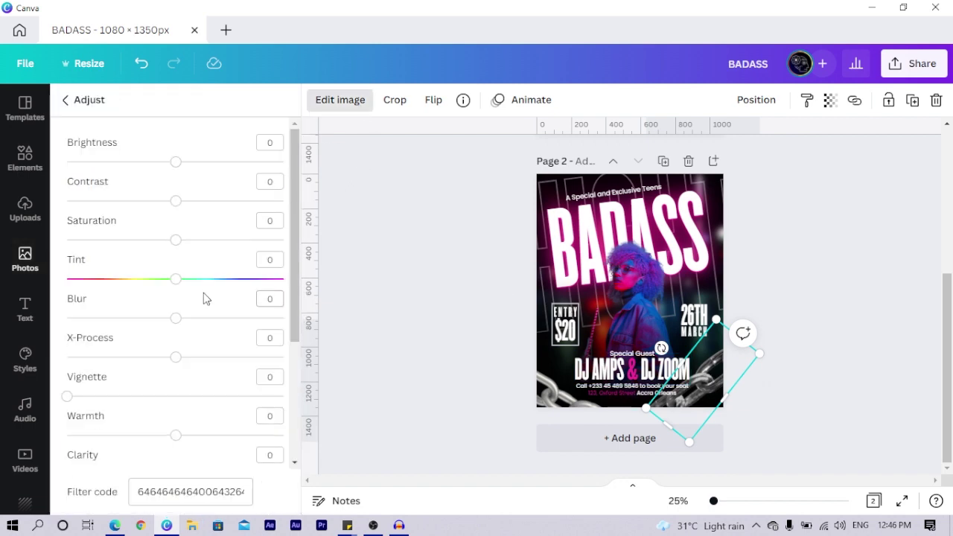
mouse_move(212, 336)
left_mouse_down()
mouse_move(230, 320)
mouse_move(226, 331)
left_mouse_up()
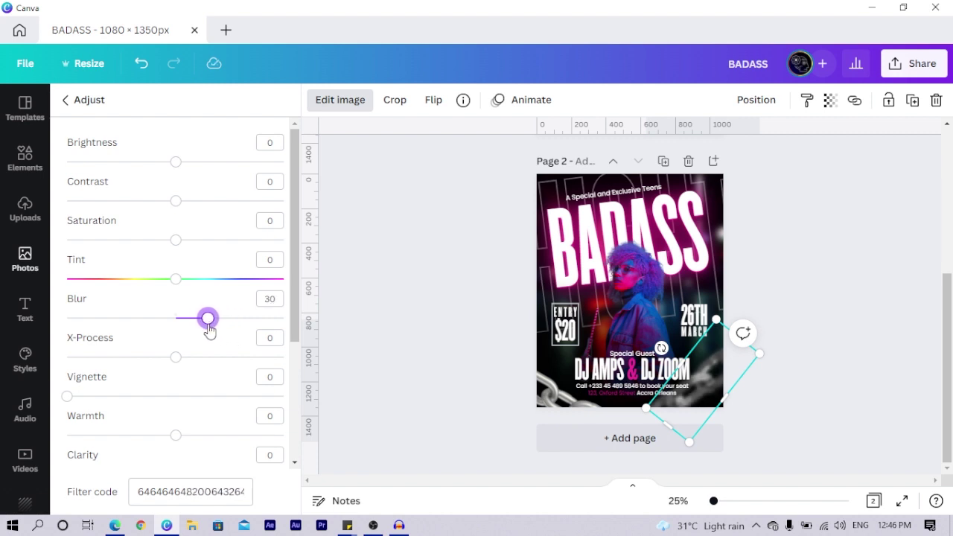
Send the lower-right chain to the back, enlarge it and shift it slightly lower over the page corner
right_click(708, 383)
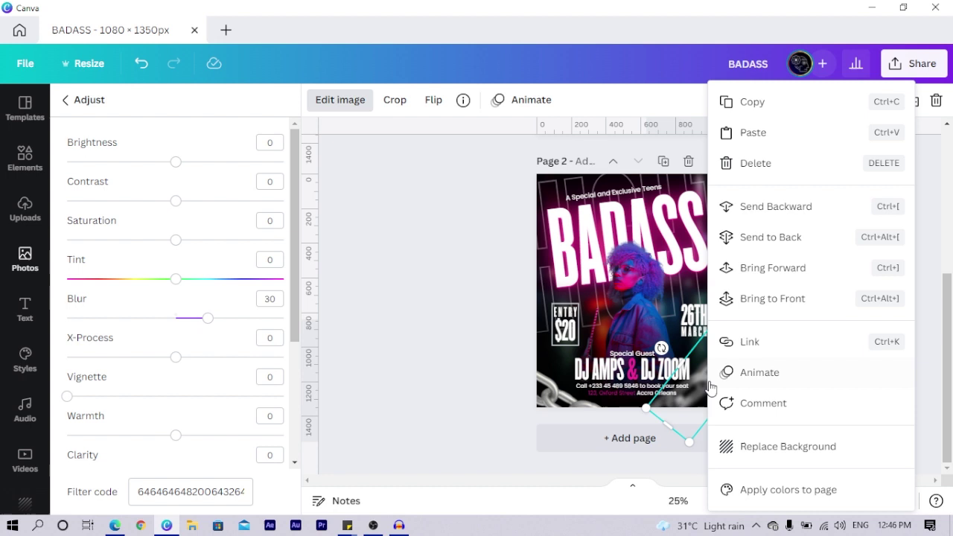
left_click(766, 248)
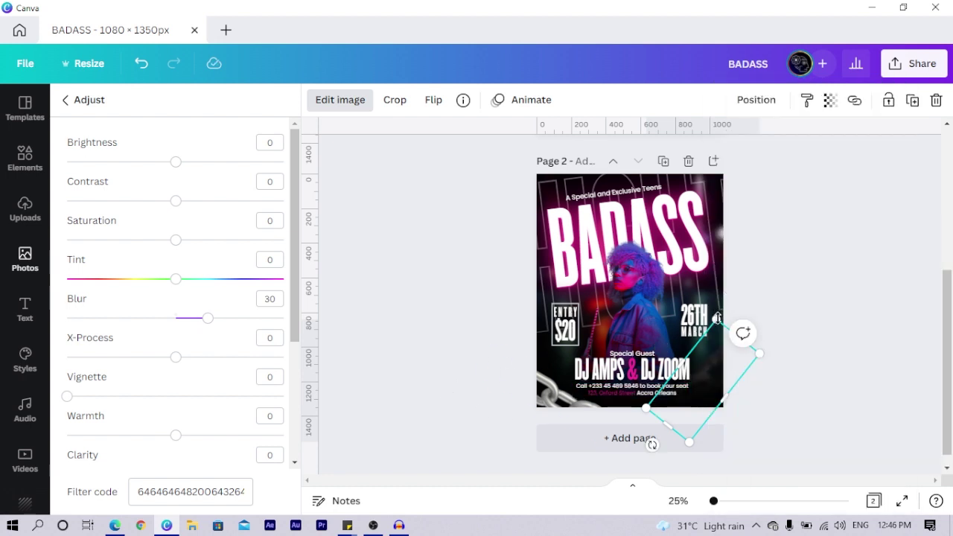
left_click_drag(717, 317, 746, 268)
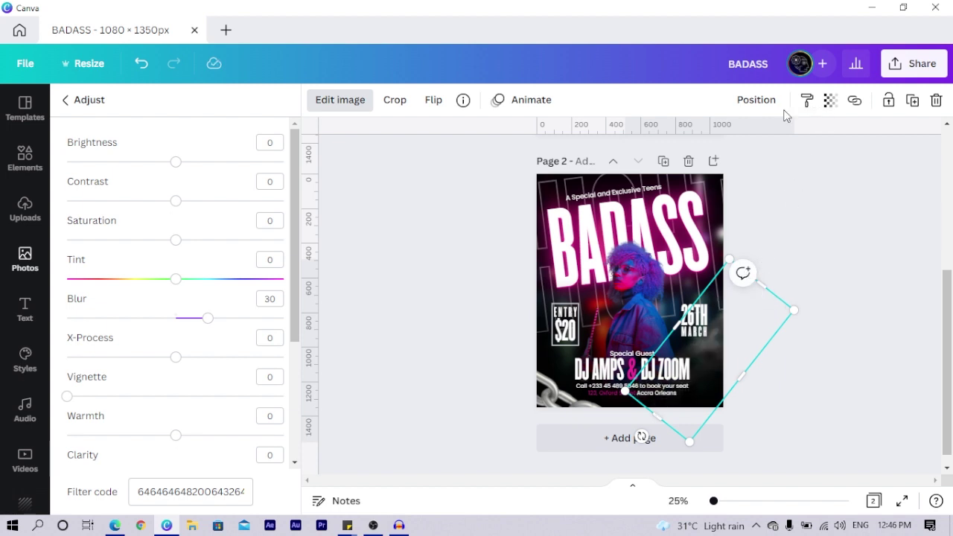
left_click(753, 104)
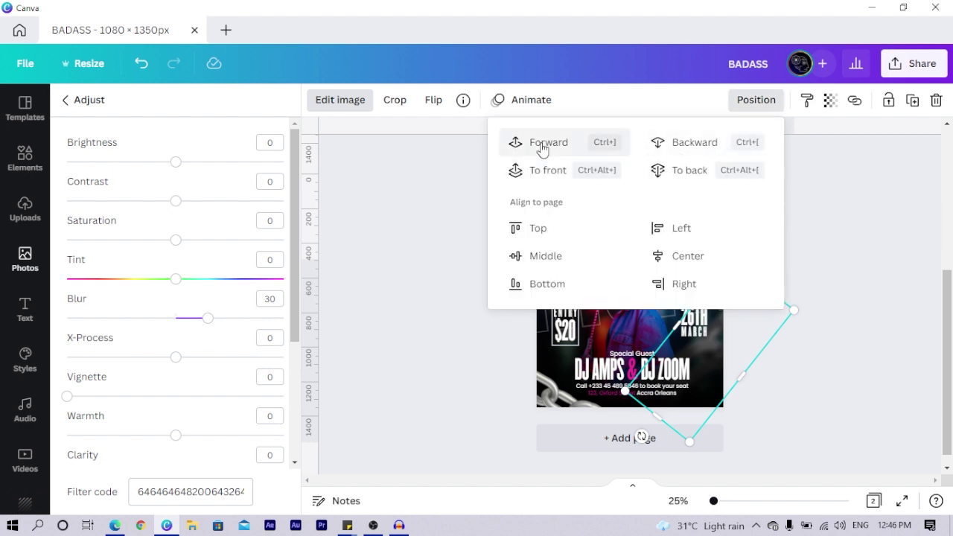
left_click(380, 383)
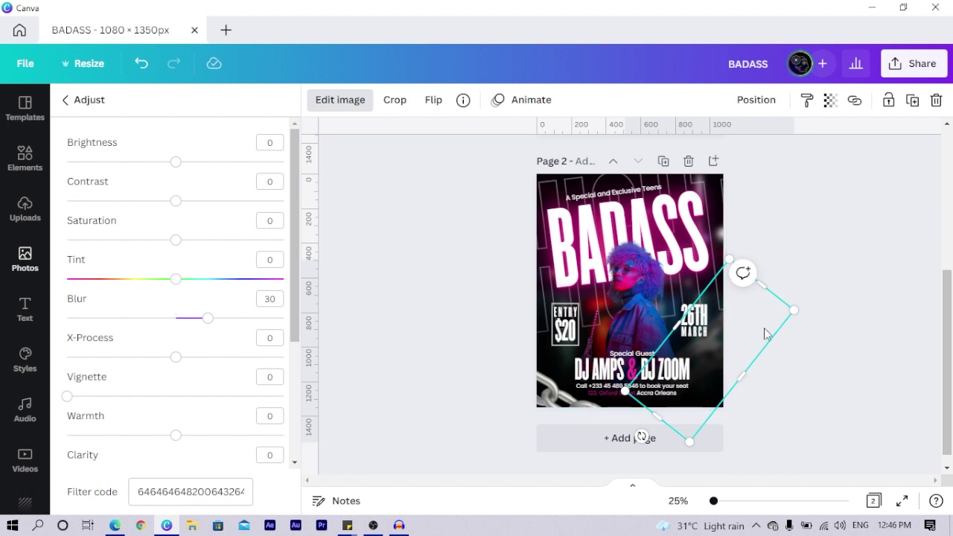
left_click_drag(771, 320, 771, 336)
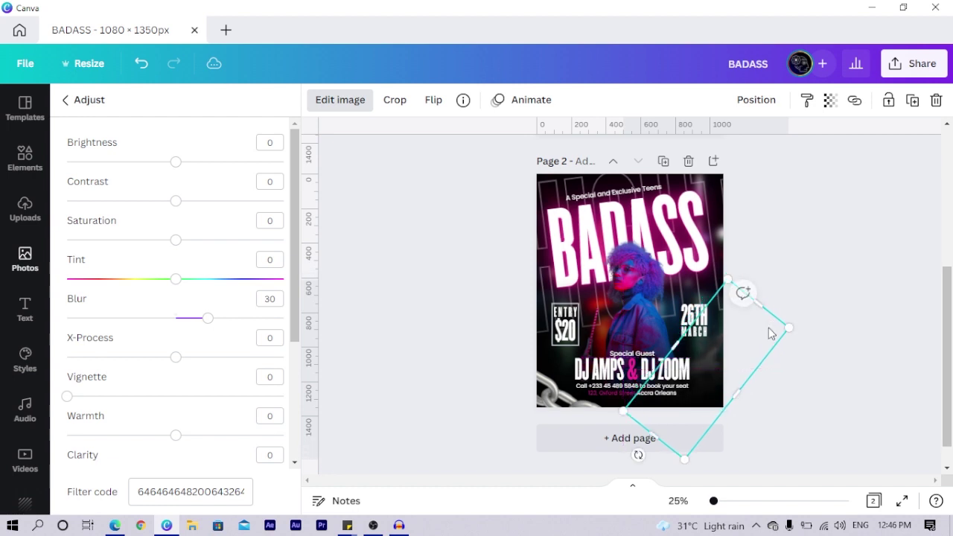
Set the lower-left chain's blur to 44
left_click(548, 391)
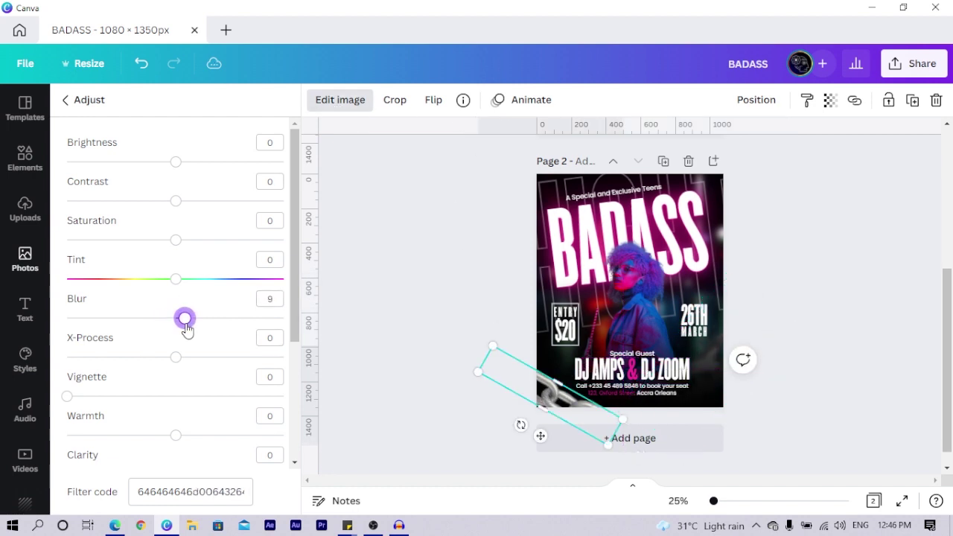
left_click_drag(187, 330, 223, 331)
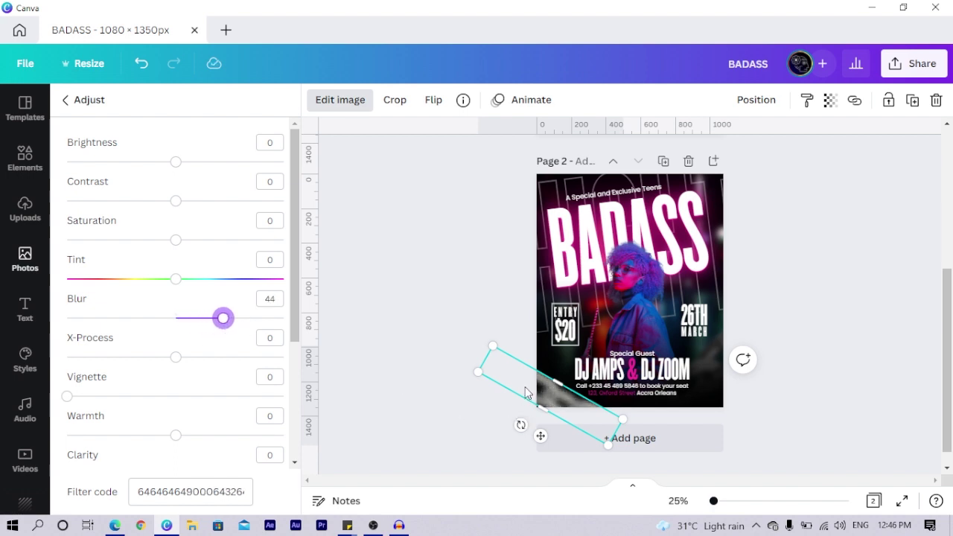
Nudge the lower-left chain slightly upward, reduce its blur to 25 and send it to the back
left_click_drag(524, 392, 529, 384)
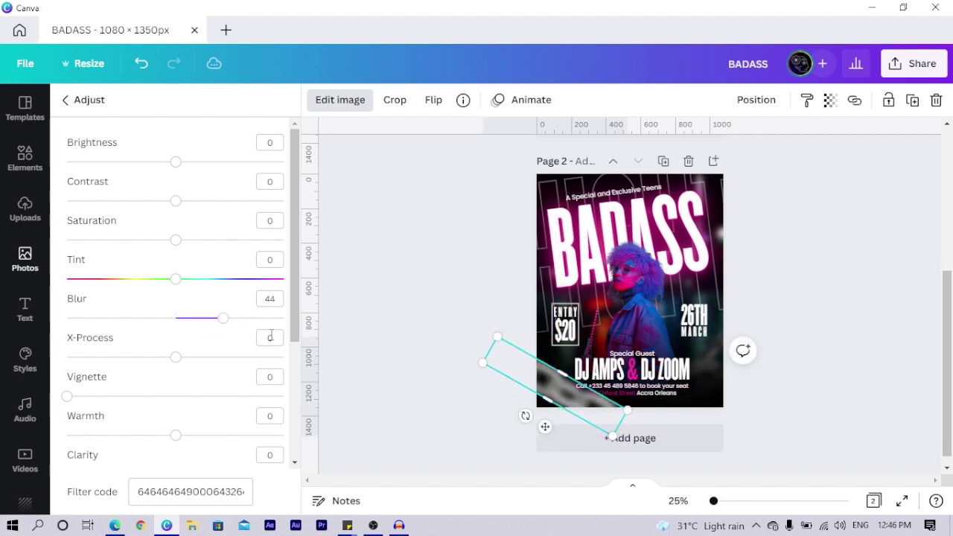
left_click_drag(214, 324, 205, 328)
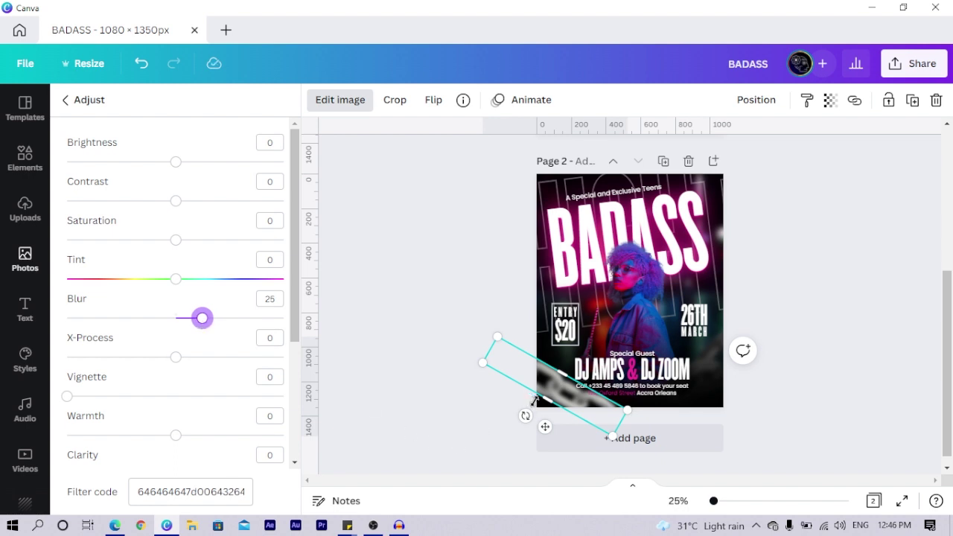
key("Escape")
left_click(475, 404)
left_click(506, 365)
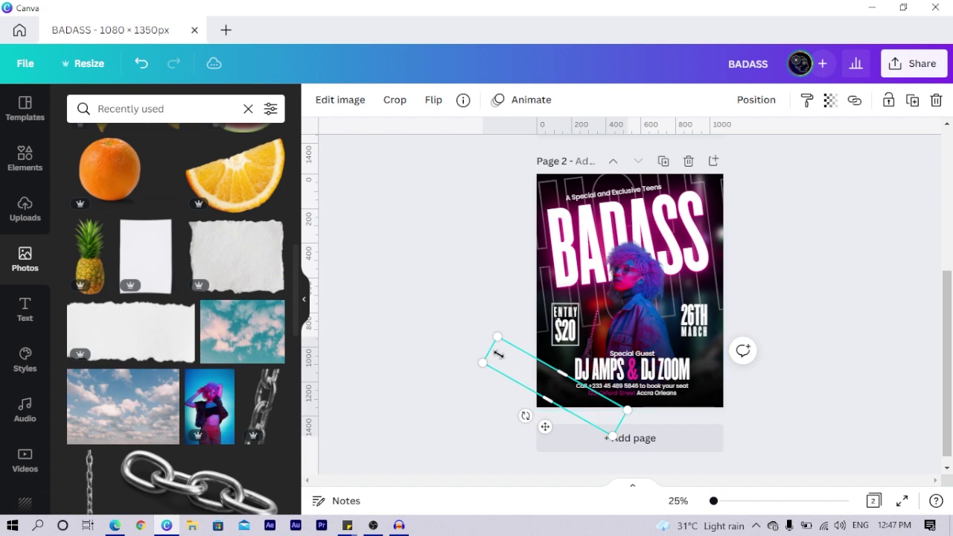
left_click_drag(502, 364, 542, 333)
scroll(531, 272, "up", 2)
left_click_drag(533, 372, 570, 376)
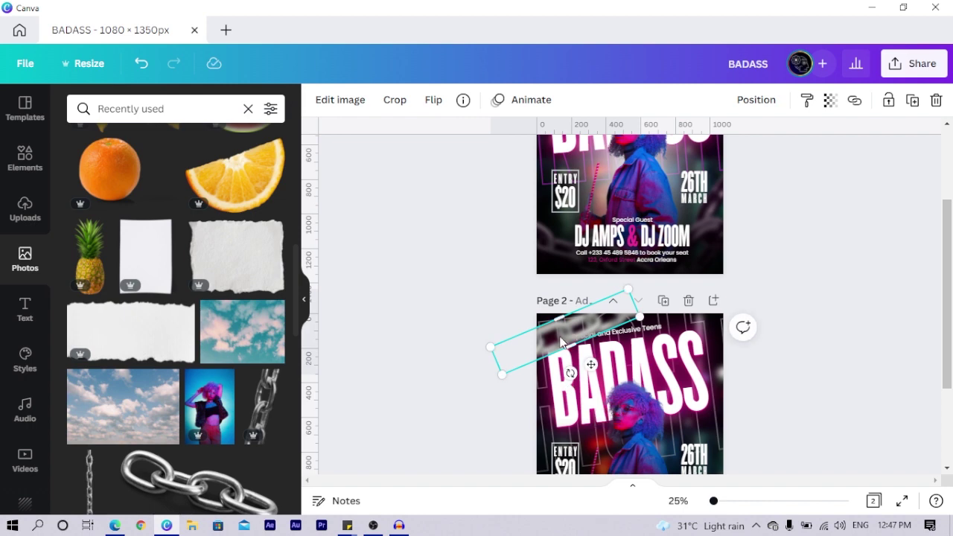
key("Delete")
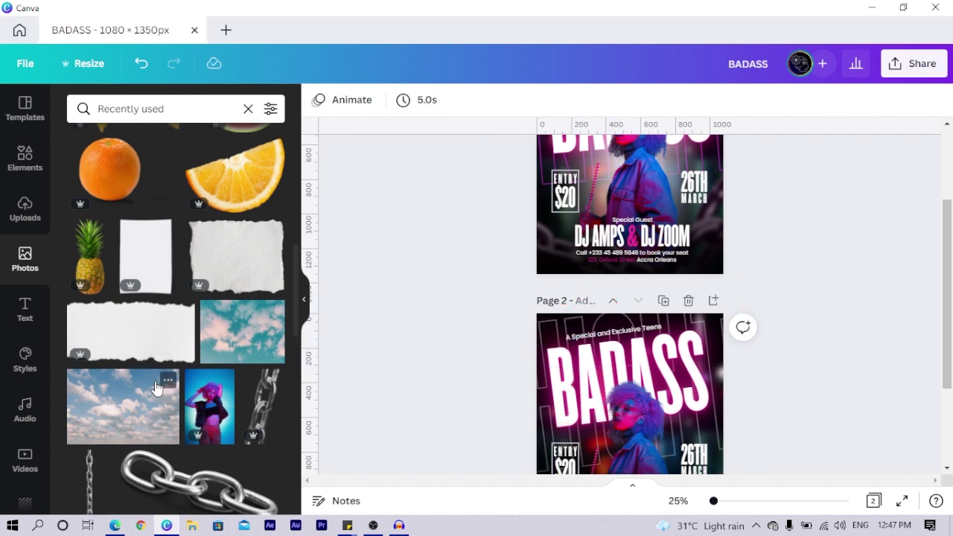
Add the large silver chain photo to page 2, rotate it diagonally and position it over the flyer's upper-left corner
scroll(176, 422, "down", 2)
key("ctrl+z")
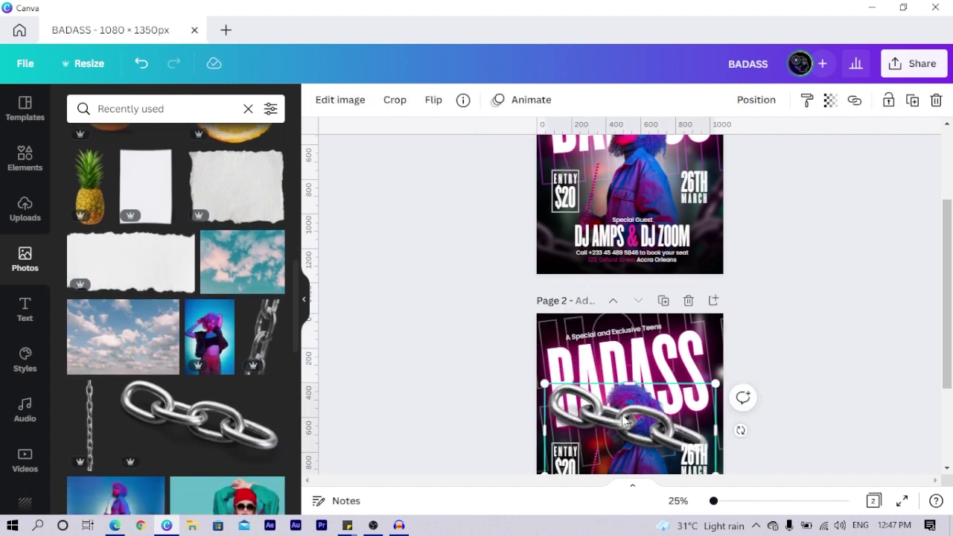
left_click_drag(624, 420, 550, 358)
left_click_drag(557, 413, 632, 356)
left_click_drag(556, 326, 562, 318)
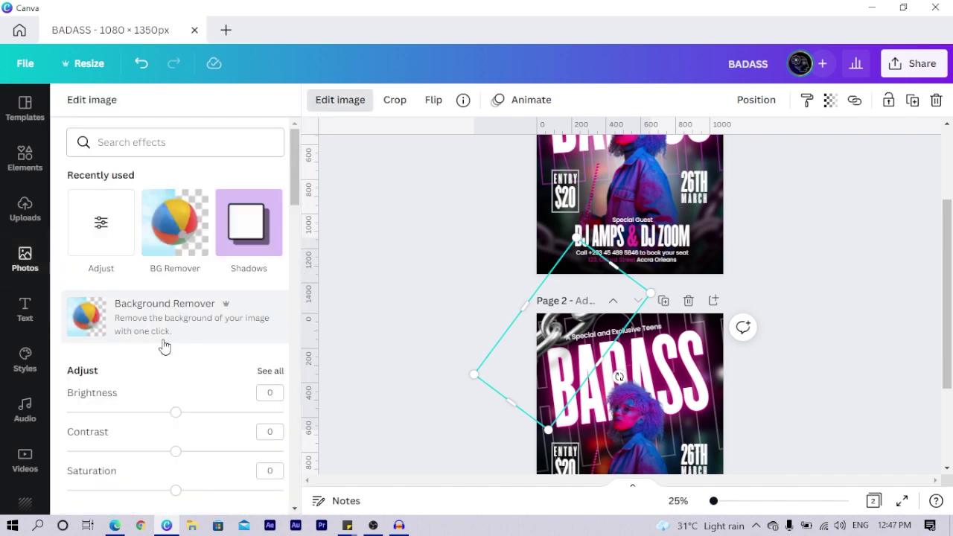
Set the upper-left chain's blur to 17 and nudge the chain slightly outward over the page edge
left_click(101, 222)
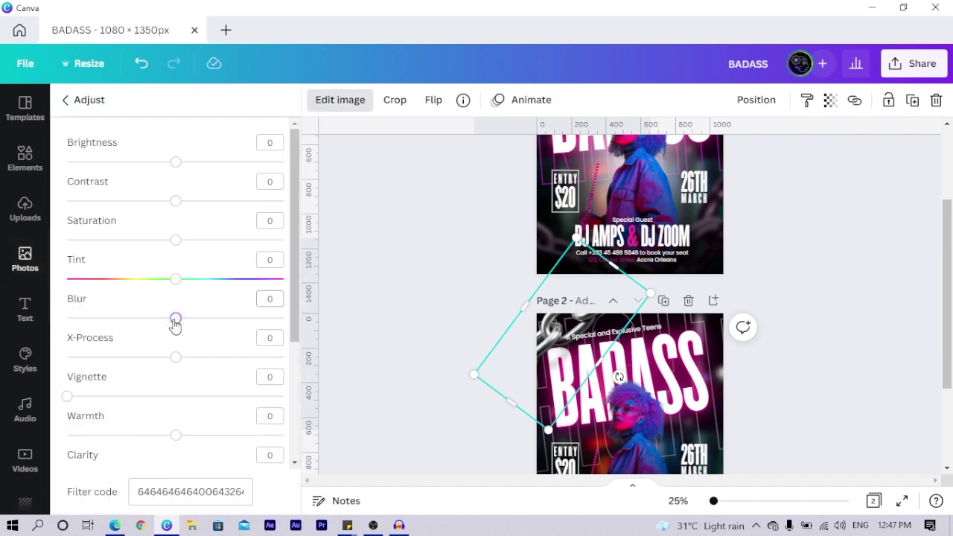
left_click_drag(175, 325, 202, 337)
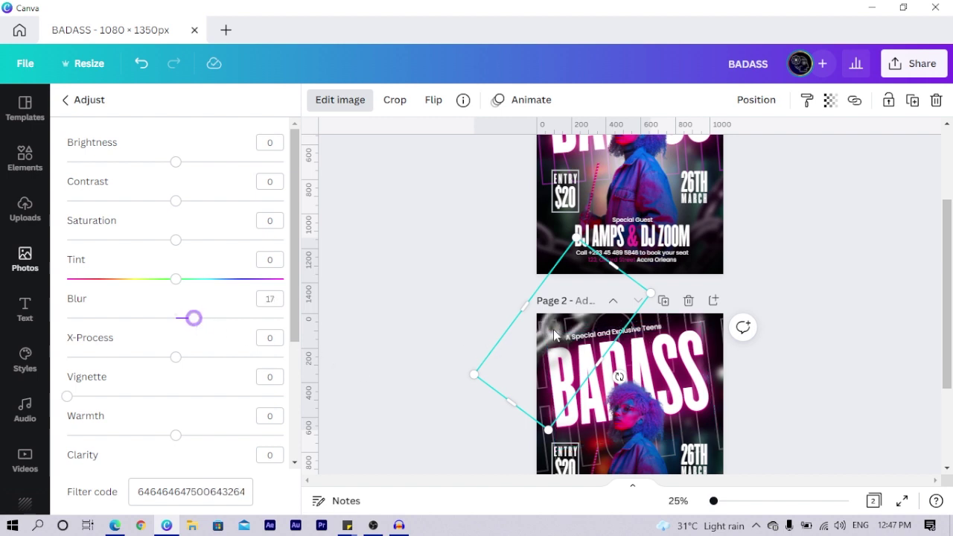
left_click_drag(553, 335, 550, 334)
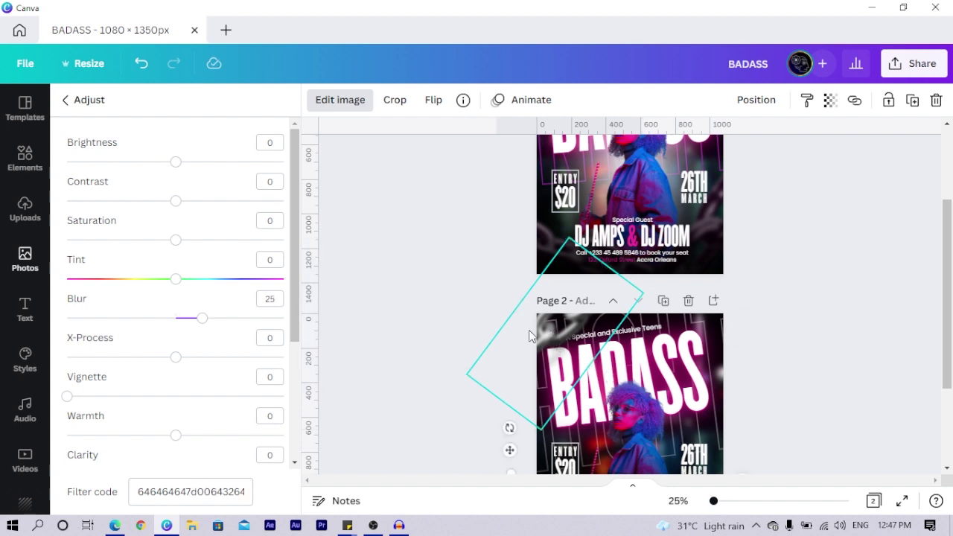
Place a copy of the upper-left chain over the flyer's upper-right corner and rotate it to slope downward across the corner
left_click(530, 337)
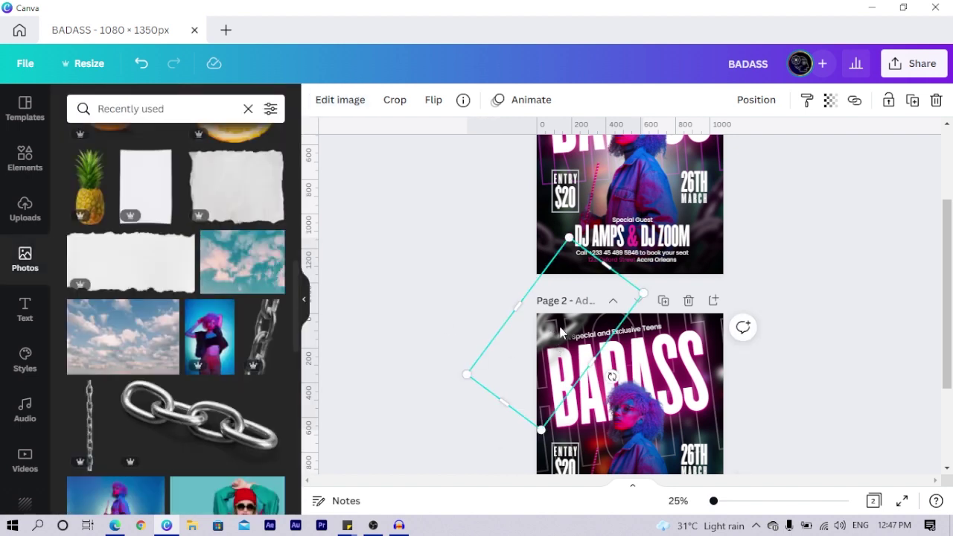
left_click_drag(562, 333, 697, 333)
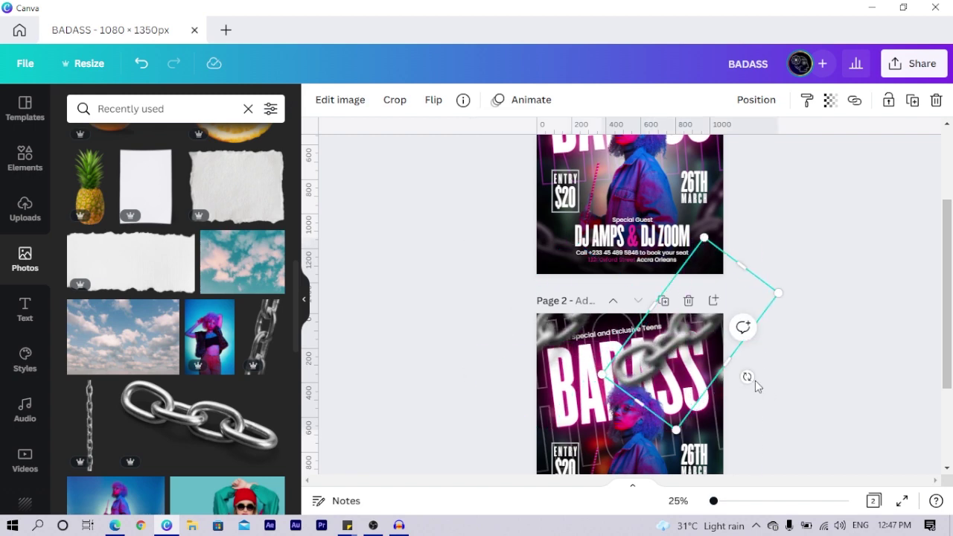
left_click_drag(748, 378, 668, 401)
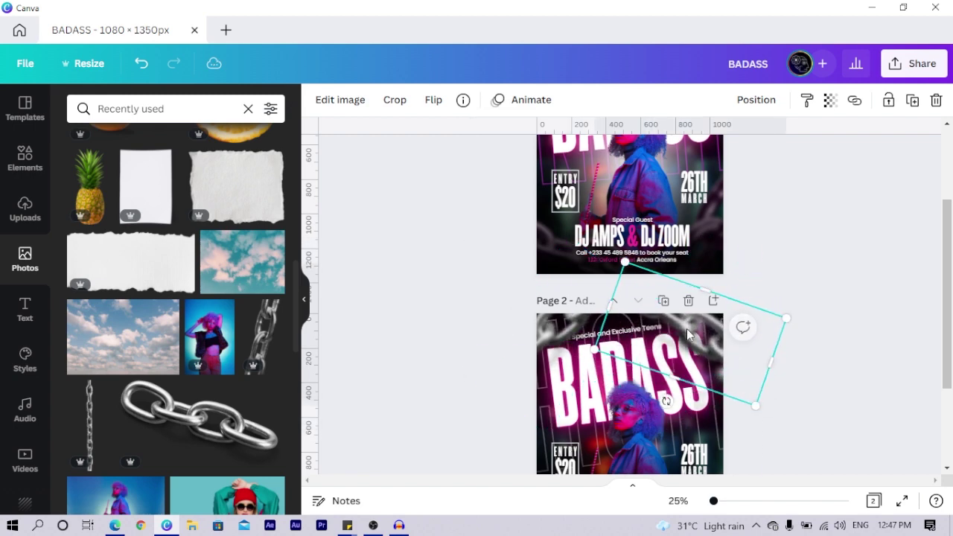
left_click_drag(688, 335, 694, 335)
scroll(412, 330, "down", 2)
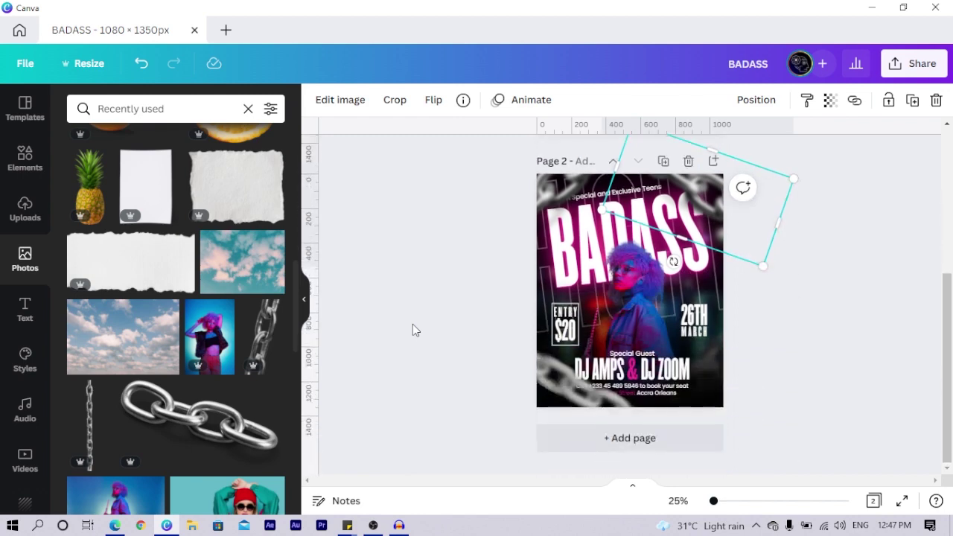
Delete the old blurred chain from the flyer's lower-left corner, behind the dark fade
left_click_drag(500, 336, 556, 387)
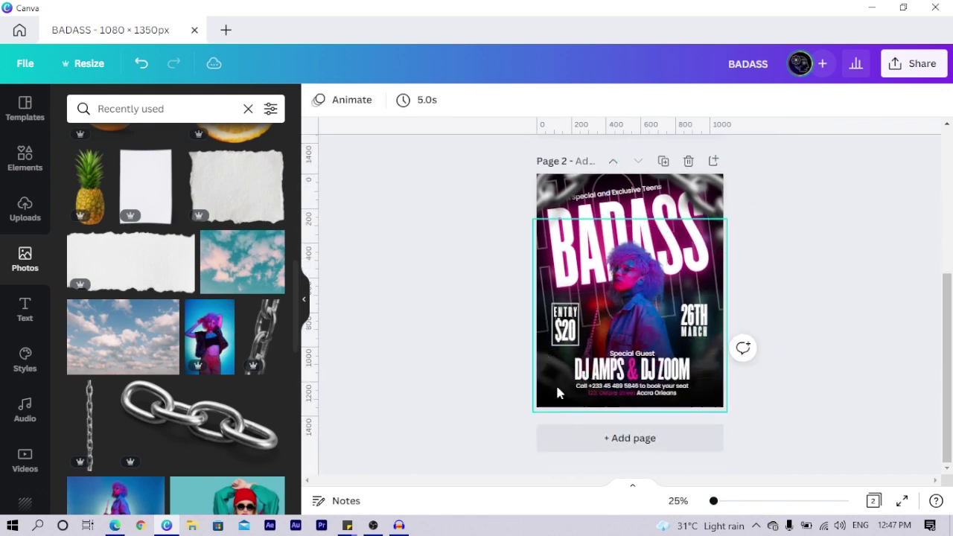
left_click(556, 373)
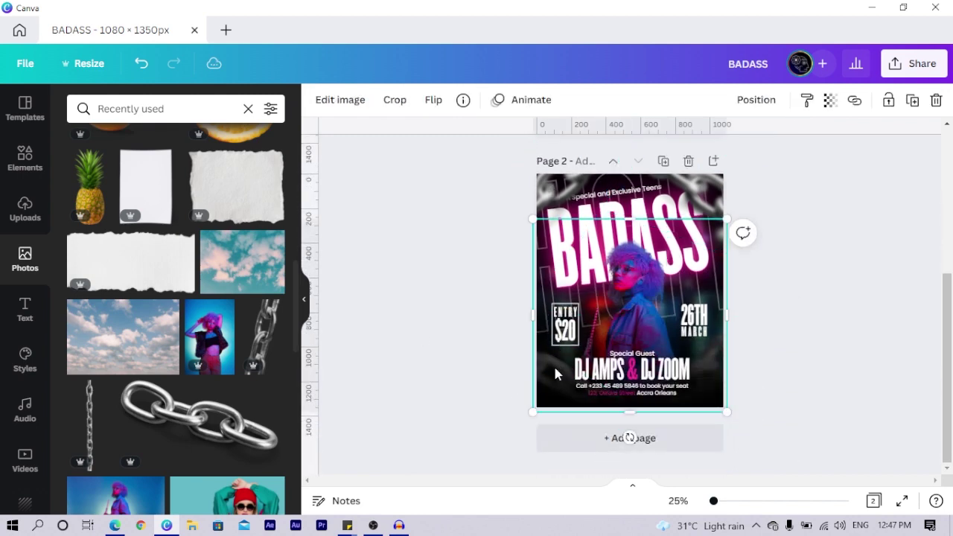
left_click(555, 374)
left_click_drag(555, 374, 562, 243)
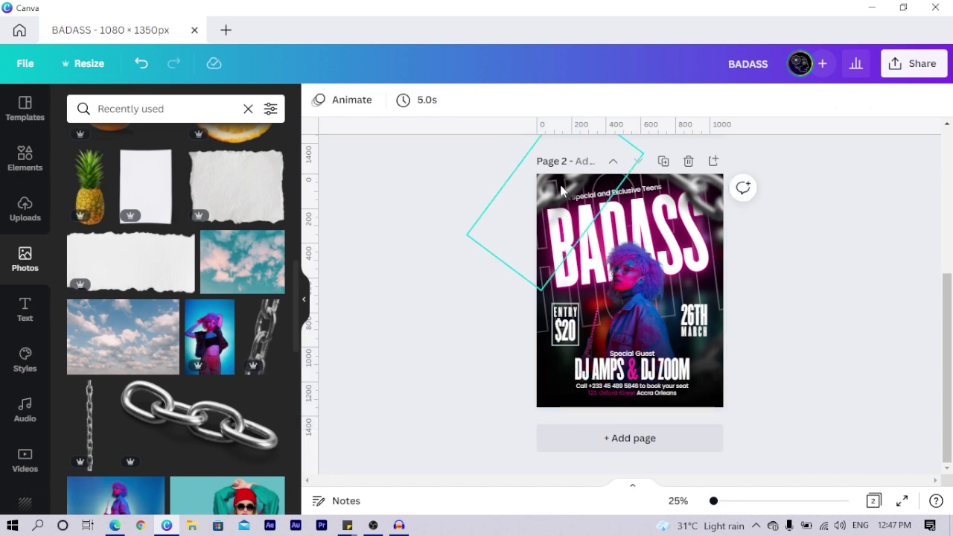
Place a rotated copy of the upper-left chain over the flyer's lower-left corner, behind the text and dark fade
left_click_drag(542, 287, 527, 447)
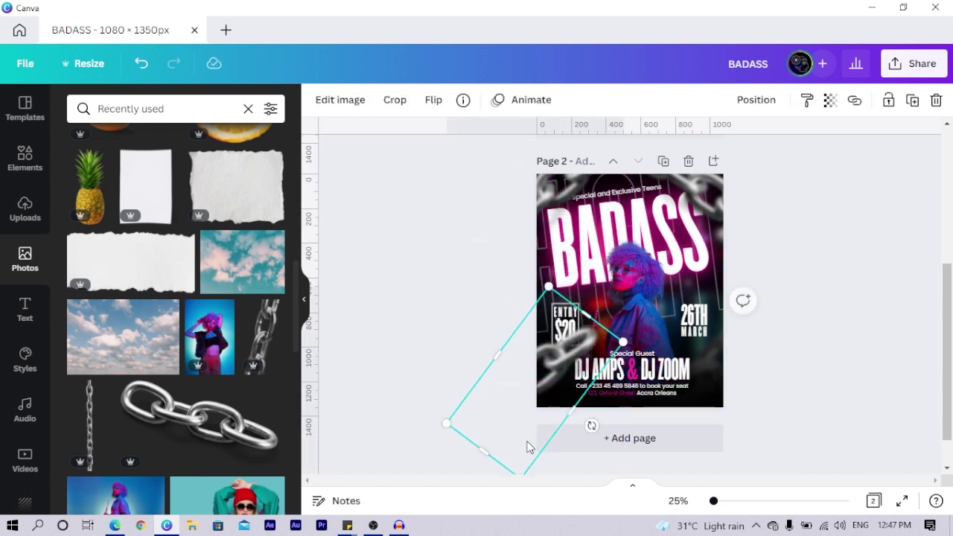
left_click_drag(591, 425, 555, 283)
left_click_drag(551, 396, 562, 396)
scroll(565, 290, "up", 4)
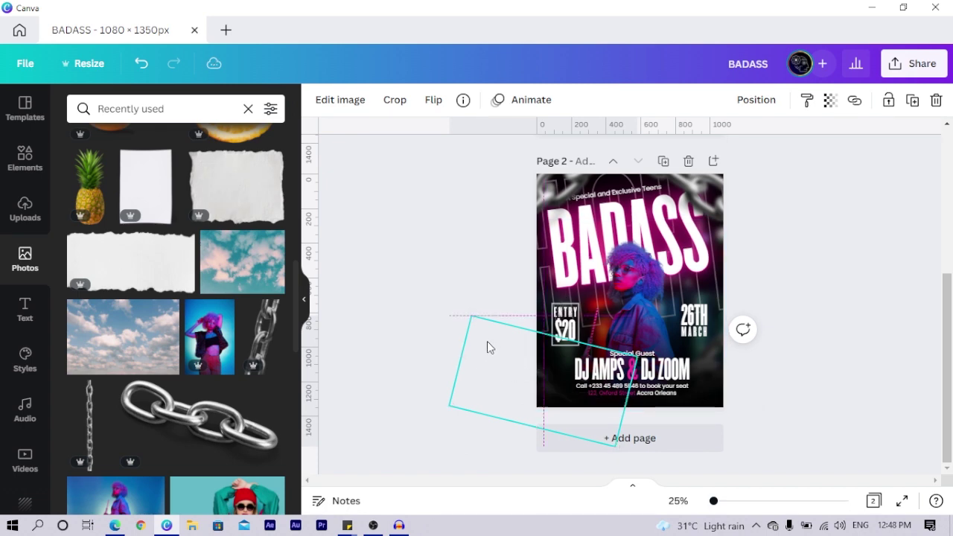
left_click_drag(483, 340, 510, 330)
scroll(476, 331, "up", 1)
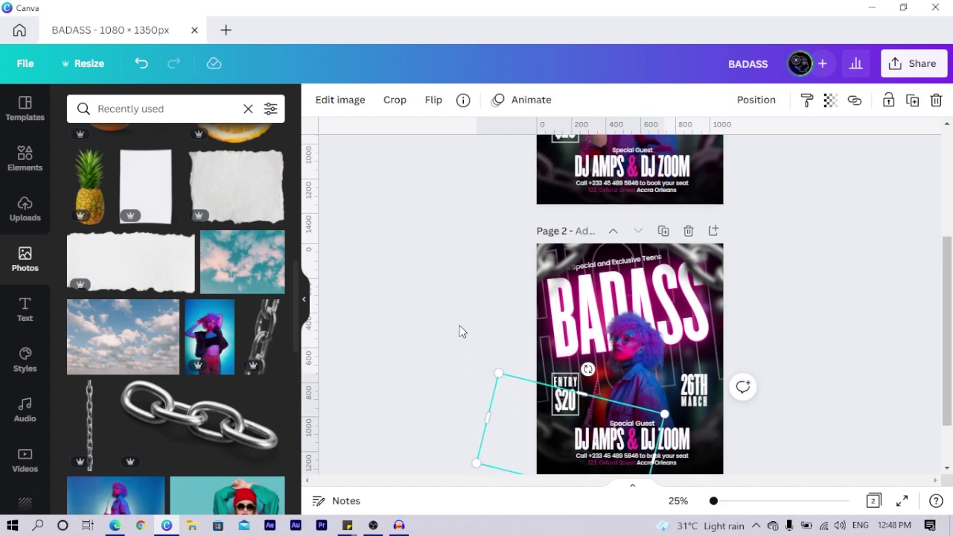
scroll(456, 336, "down", 1)
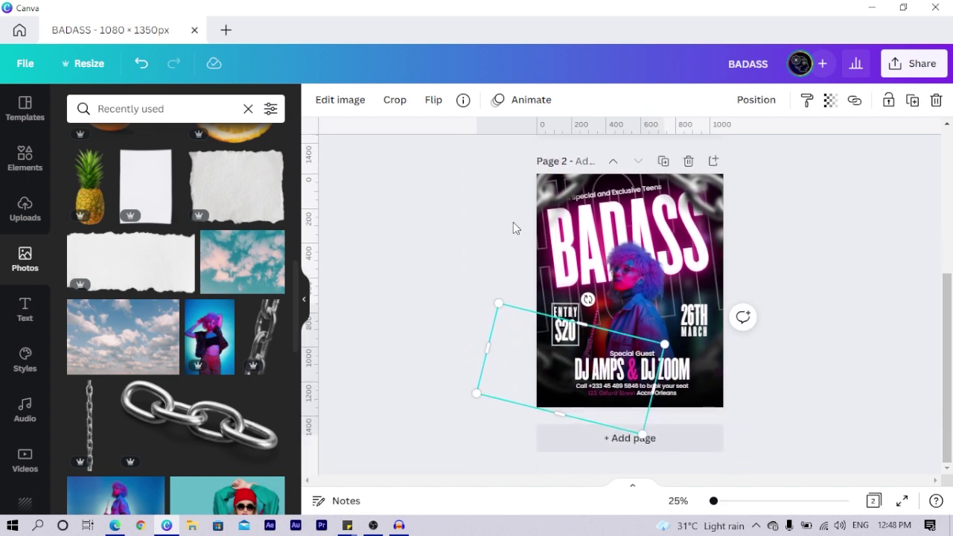
Set the upper-left chain's tint to 100
key("ctrl+z")
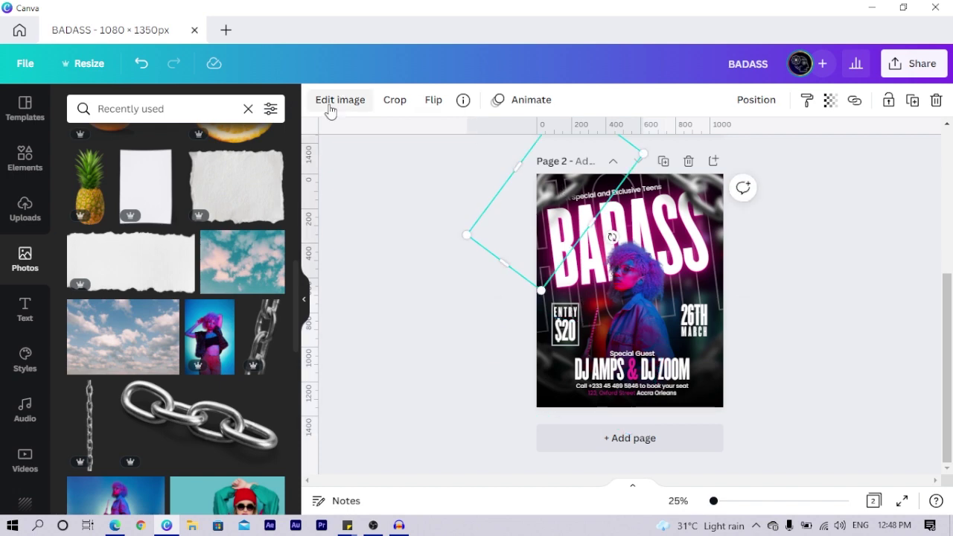
left_click(340, 101)
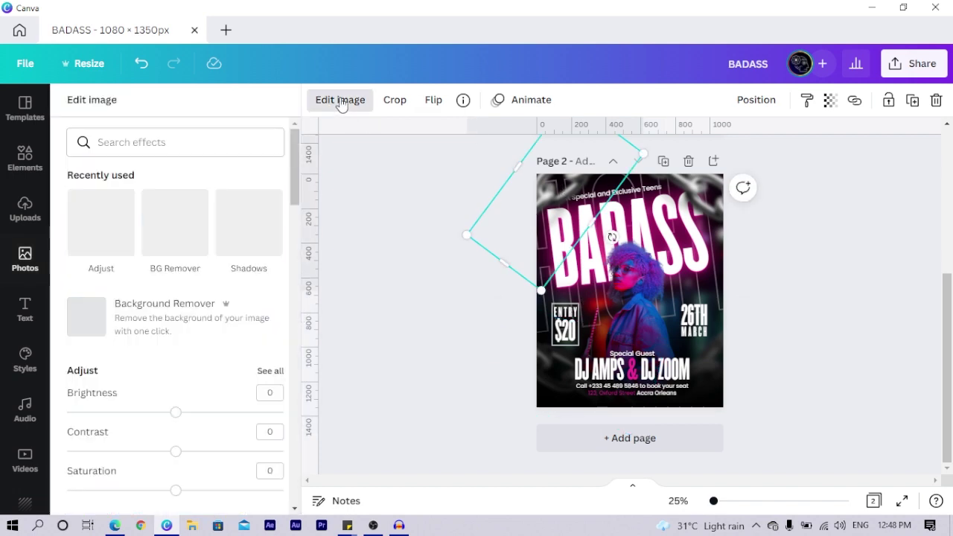
left_click(77, 240)
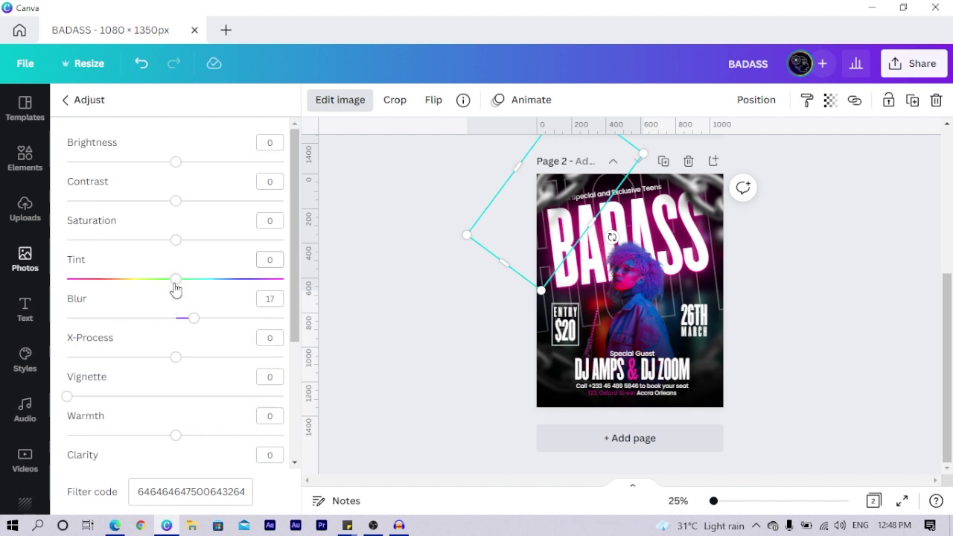
left_click_drag(175, 287, 308, 288)
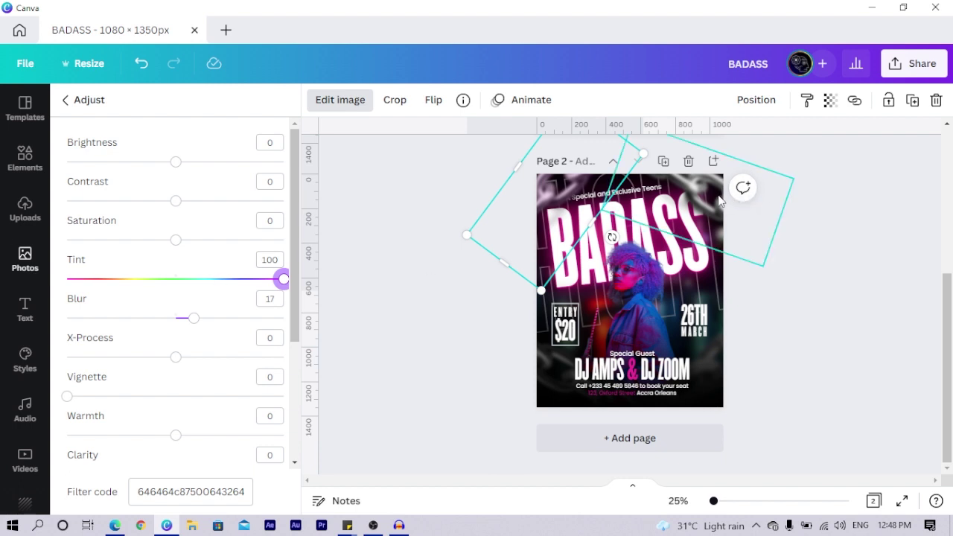
Copy the upper-left chain's filter code and apply it to the upper-right chain in place of its existing code
left_click(176, 491)
double_click(177, 491)
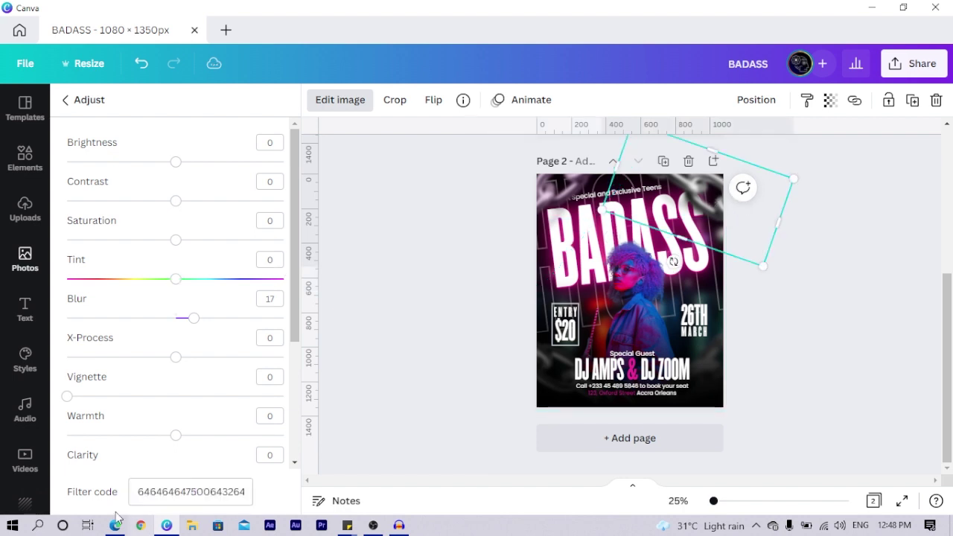
key("ctrl+v")
left_click(145, 494)
double_click(146, 494)
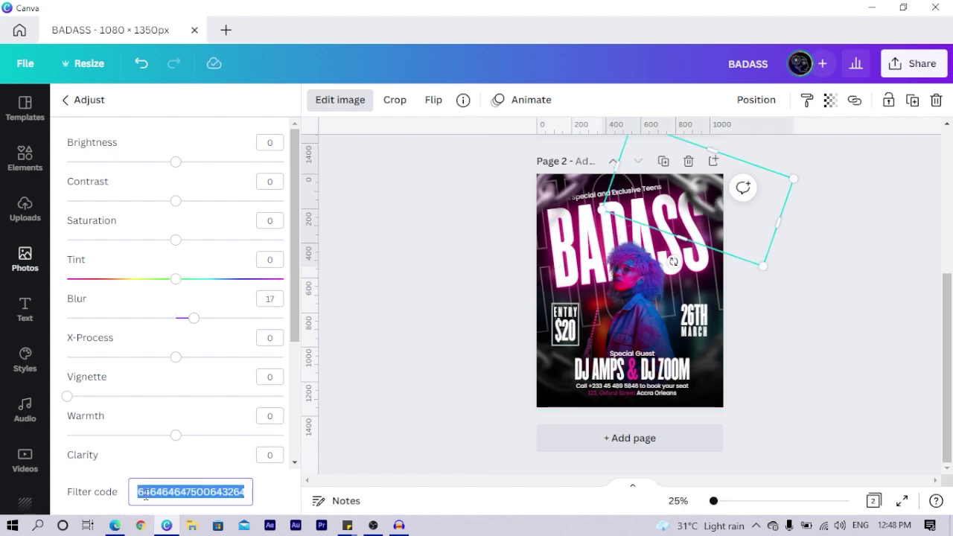
left_click(146, 494)
double_click(148, 492)
key("BackSpace")
key("ctrl+v")
left_click(364, 414)
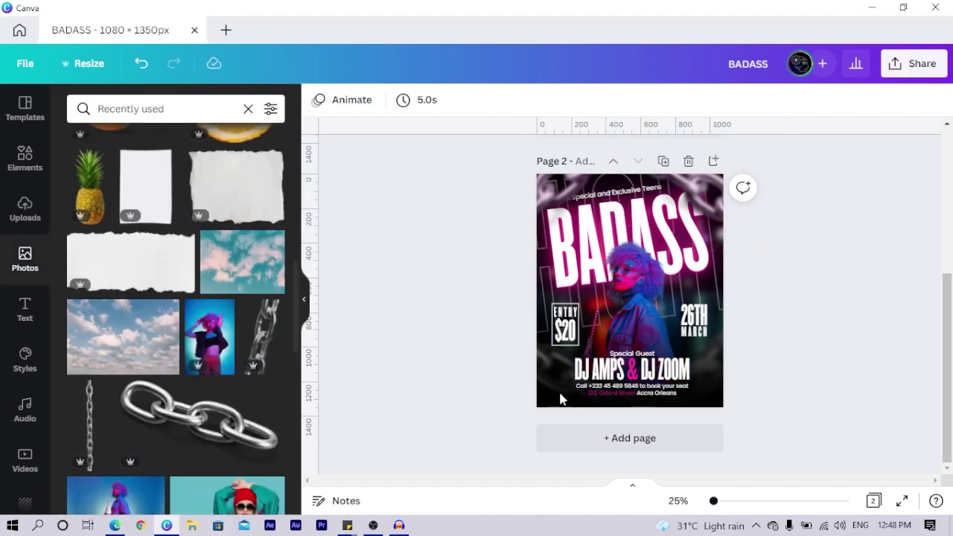
Replace the lower-left chain's filter code with the copied one, giving it tint 100 and blur 17
left_click(549, 368)
left_click(548, 368)
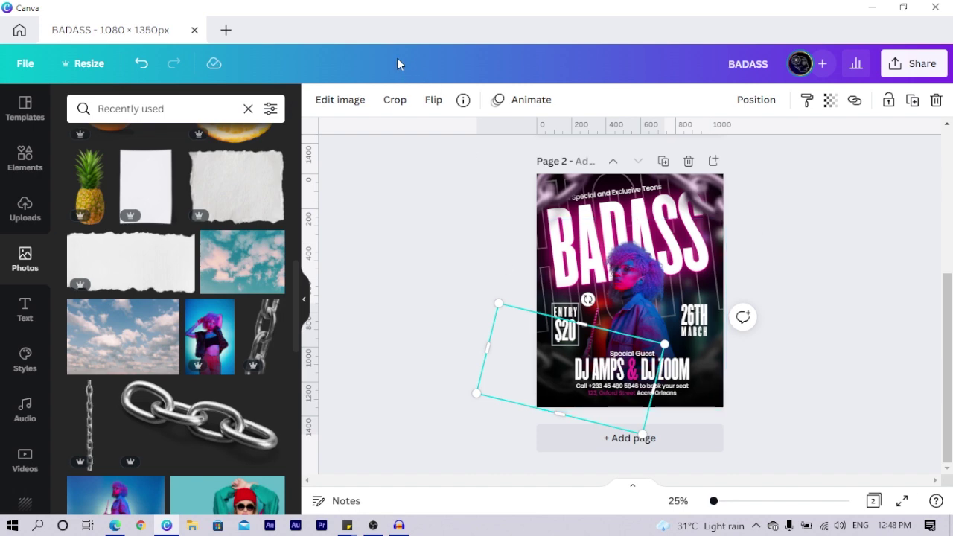
left_click(347, 100)
left_click(98, 259)
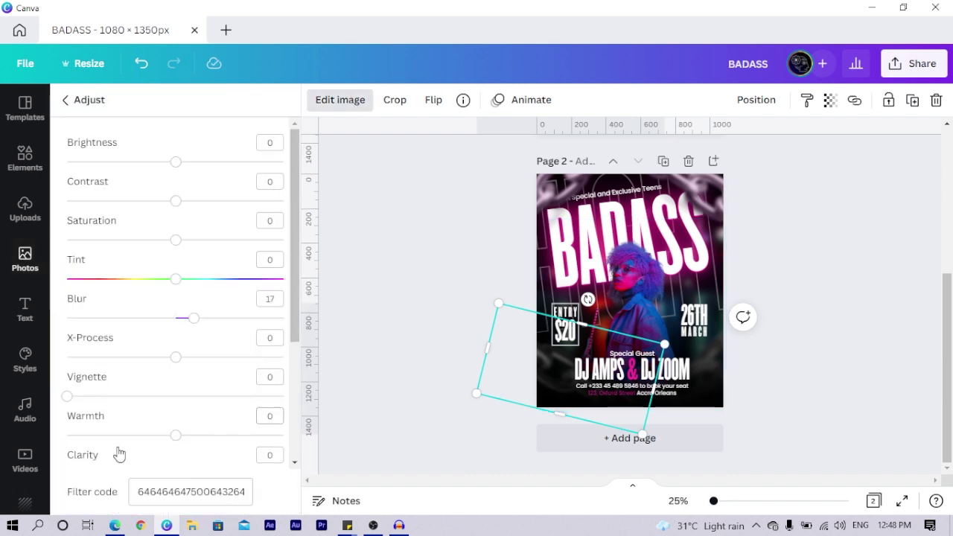
double_click(158, 493)
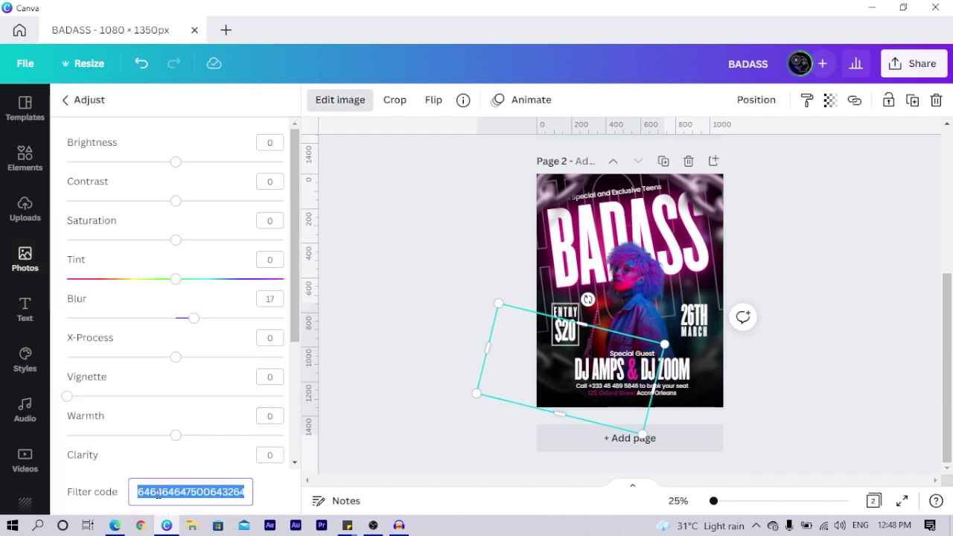
key("BackSpace")
key("ctrl+v")
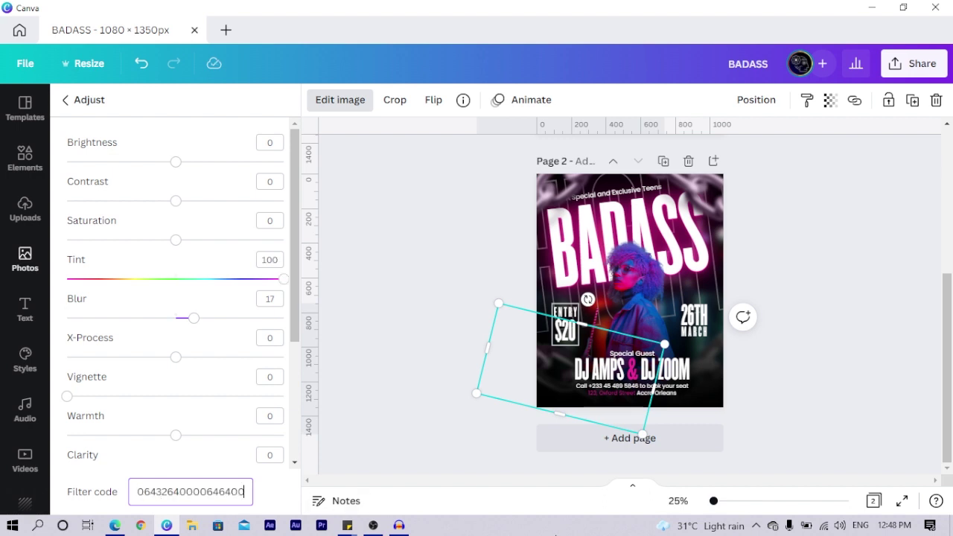
Replace the lower-right chain's filter code with the copied one, giving it tint 100 and blur 17
left_click(707, 370)
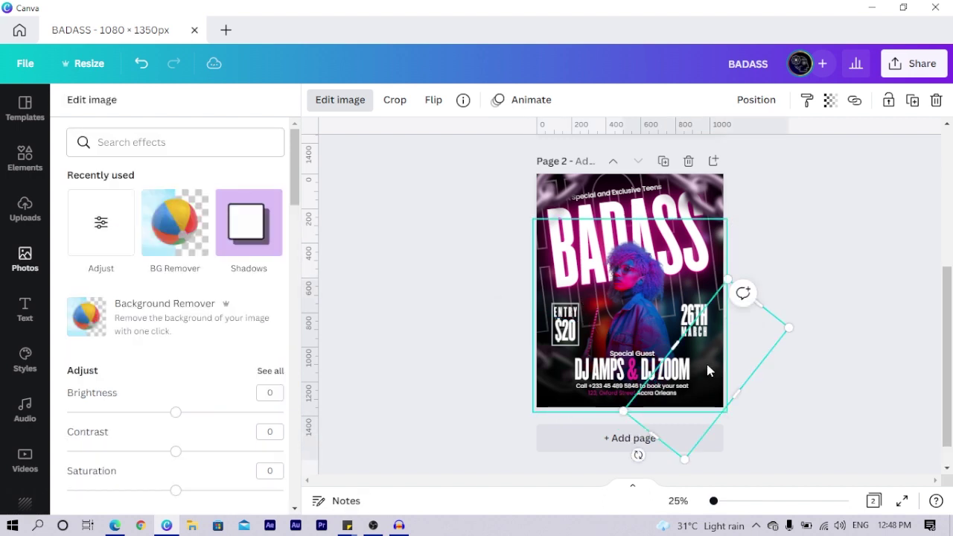
left_click(94, 266)
left_click(169, 492)
key("ctrl+a")
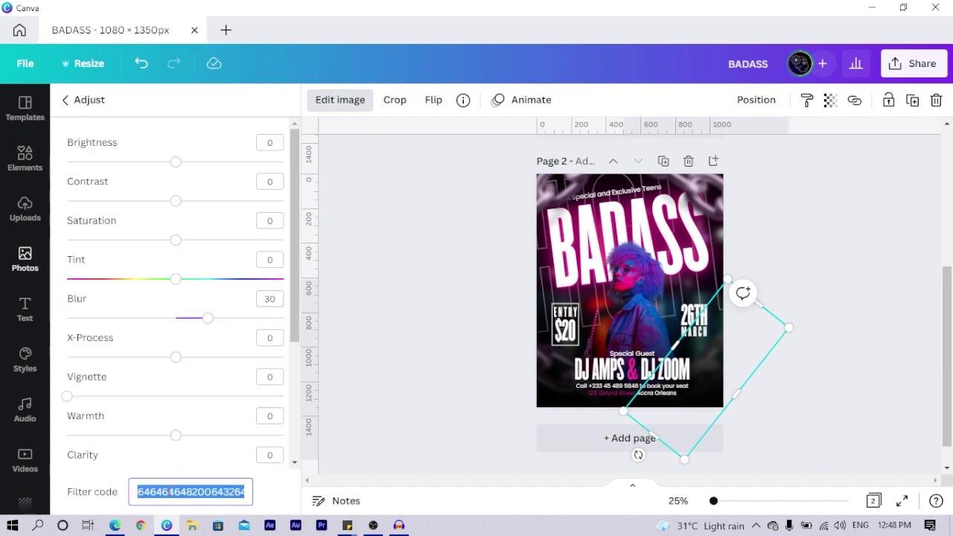
key("BackSpace")
key("ctrl+v")
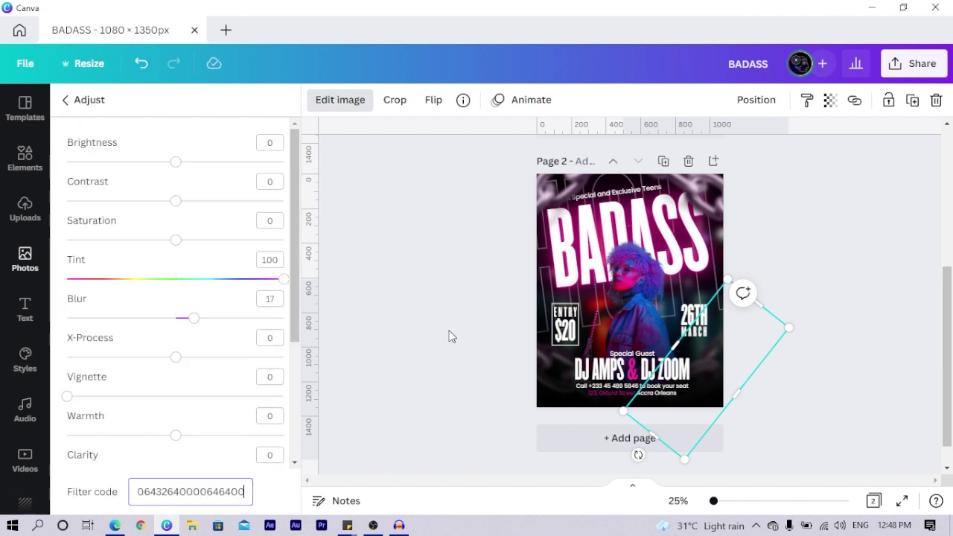
left_click(449, 336)
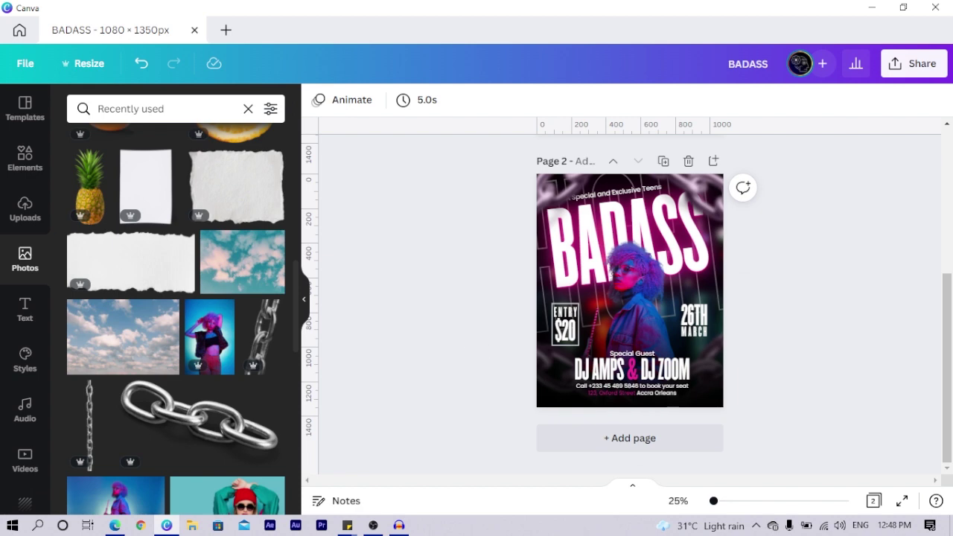